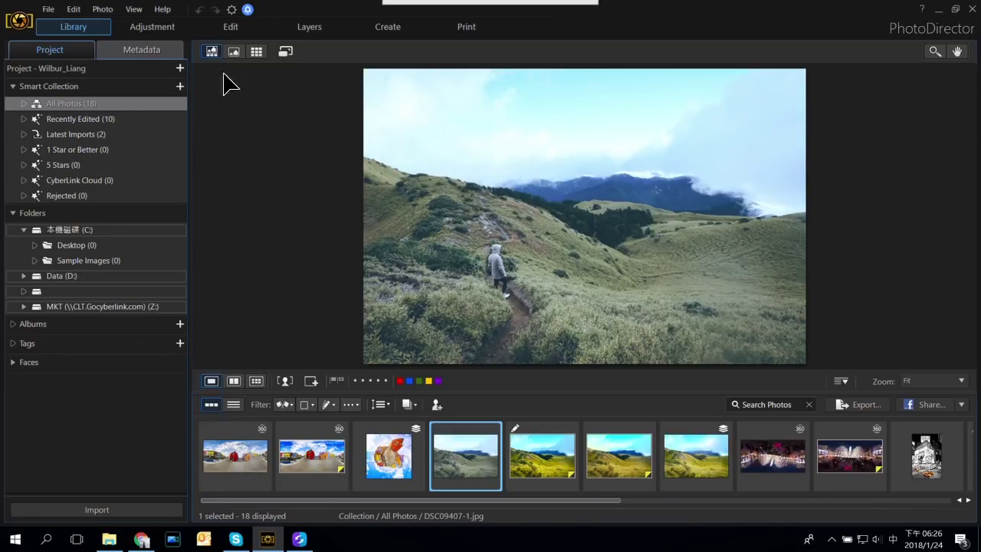
Step: Examine the hiker landscape photo's EXIF metadata and the available manual and preset adjustment tools
click(157, 53)
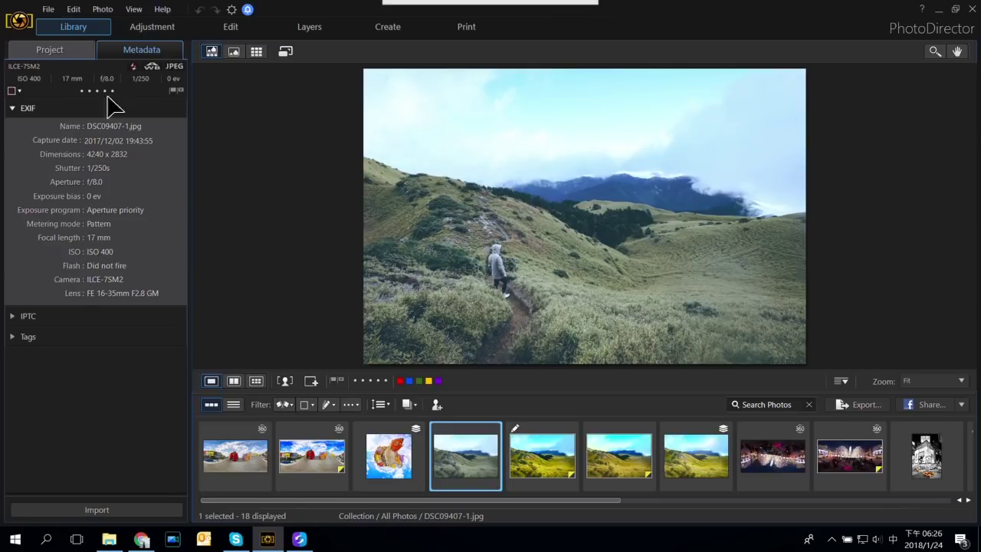
click(84, 58)
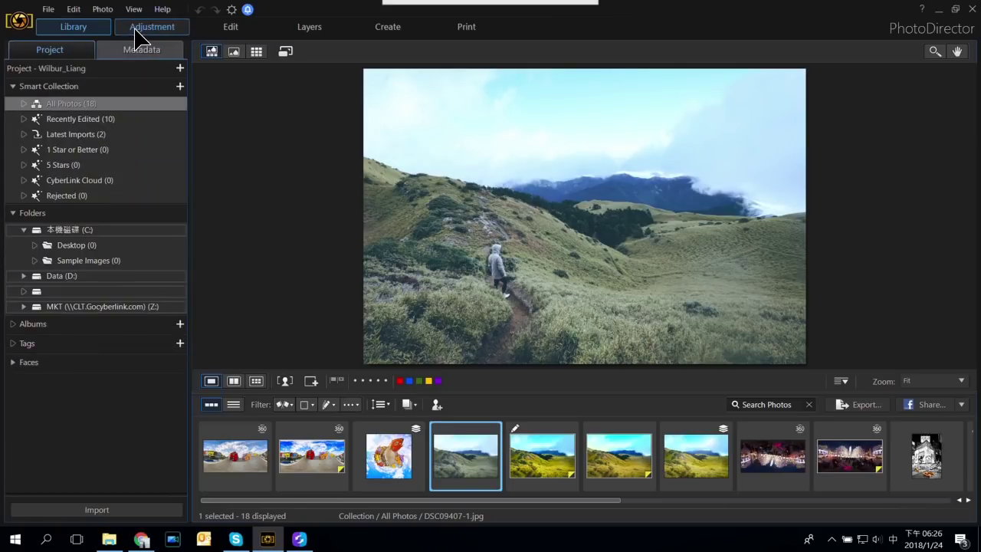
click(156, 26)
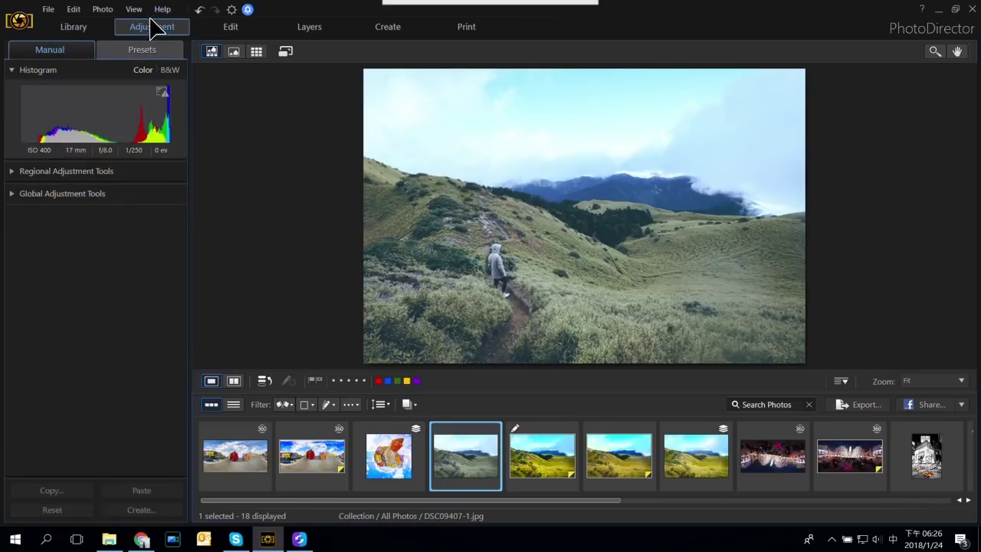
click(11, 171)
click(12, 213)
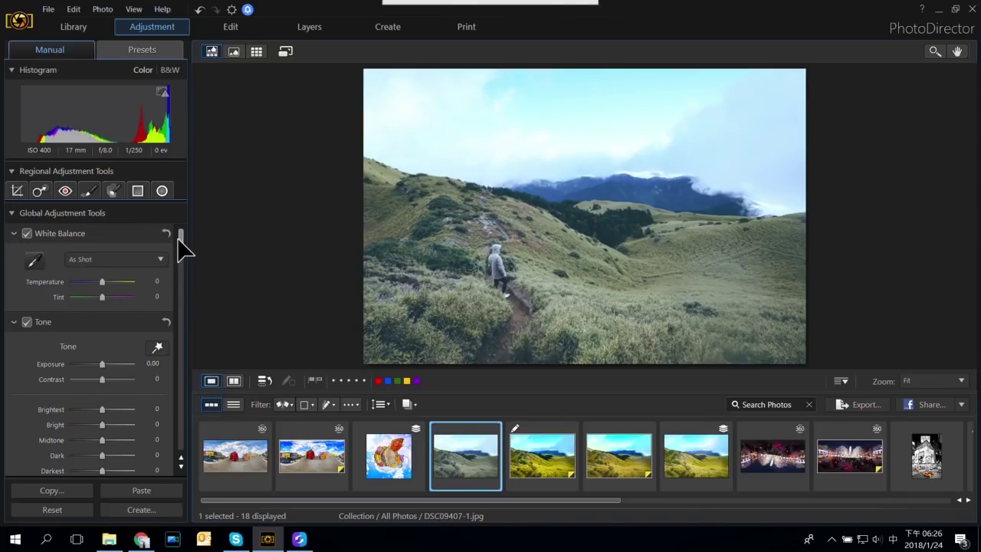
click(157, 48)
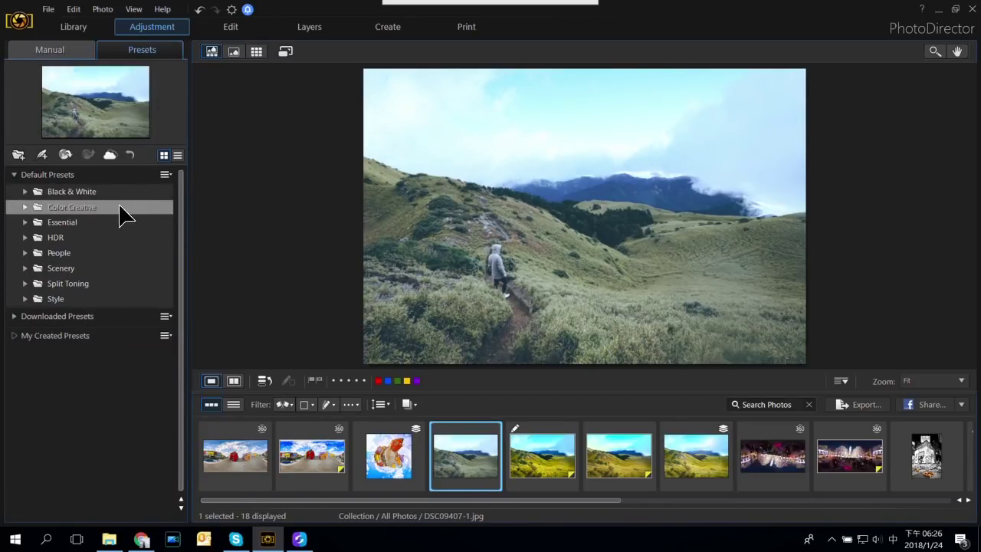
Step: Look over the photo editing tools, including Object Removal, and the layer manager for the landscape photo
click(235, 32)
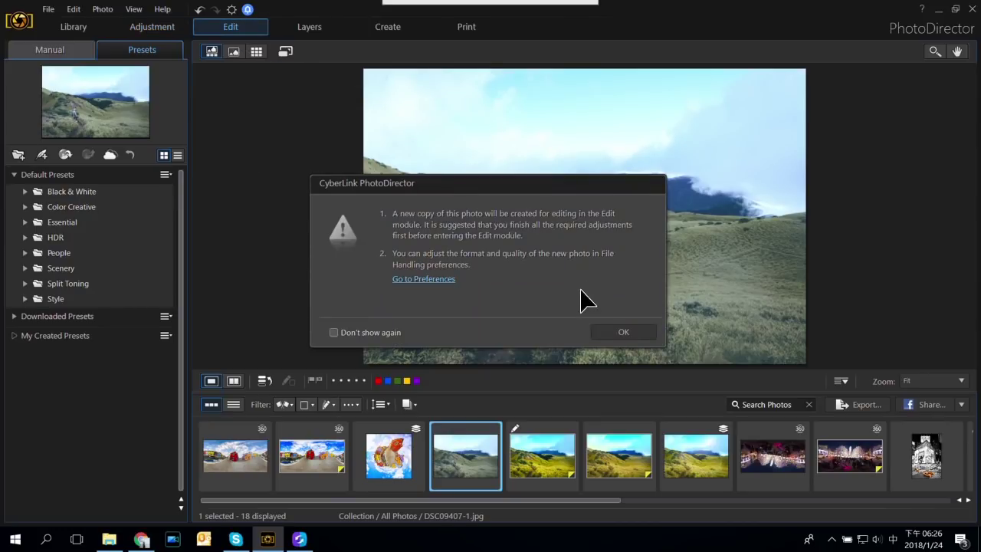
click(609, 331)
scroll(99, 123, up, 1)
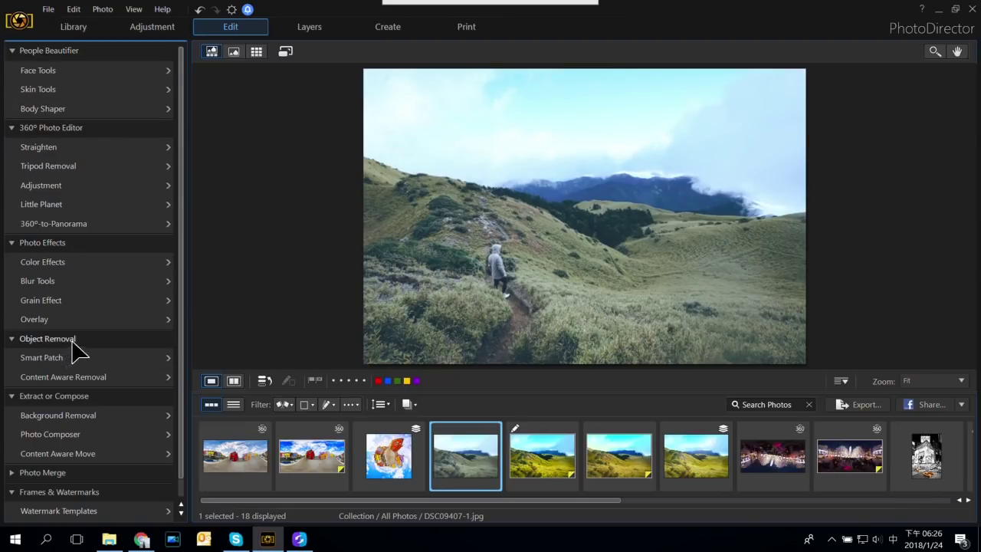
click(298, 27)
click(639, 342)
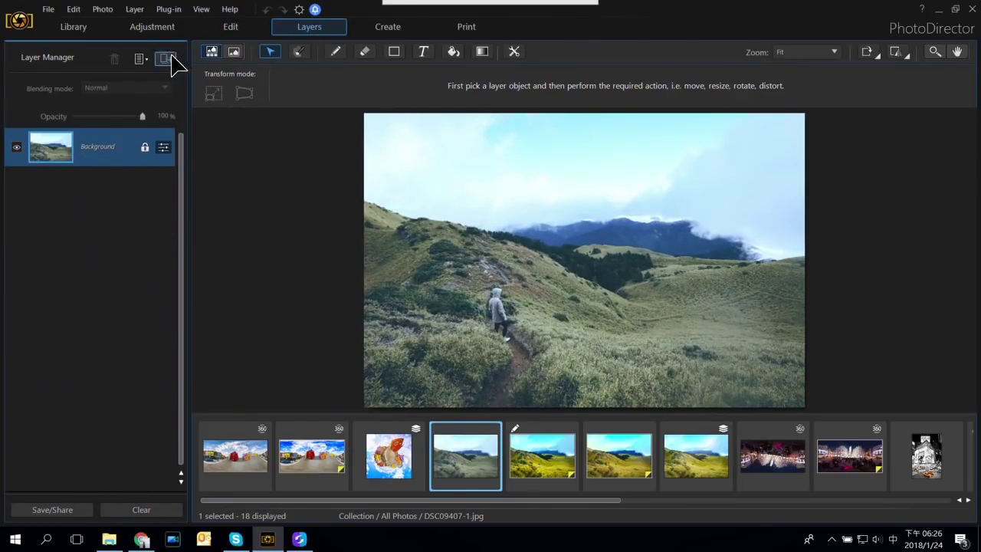
Step: Return to the adjustment module, enlarge the photo without the thumbnail browser, and show the manual adjustments
click(152, 26)
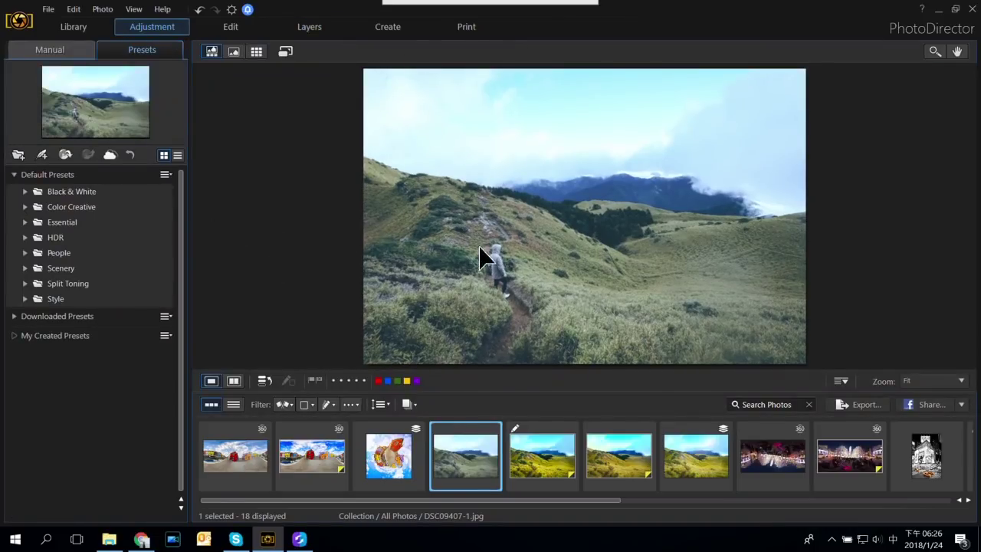
click(234, 51)
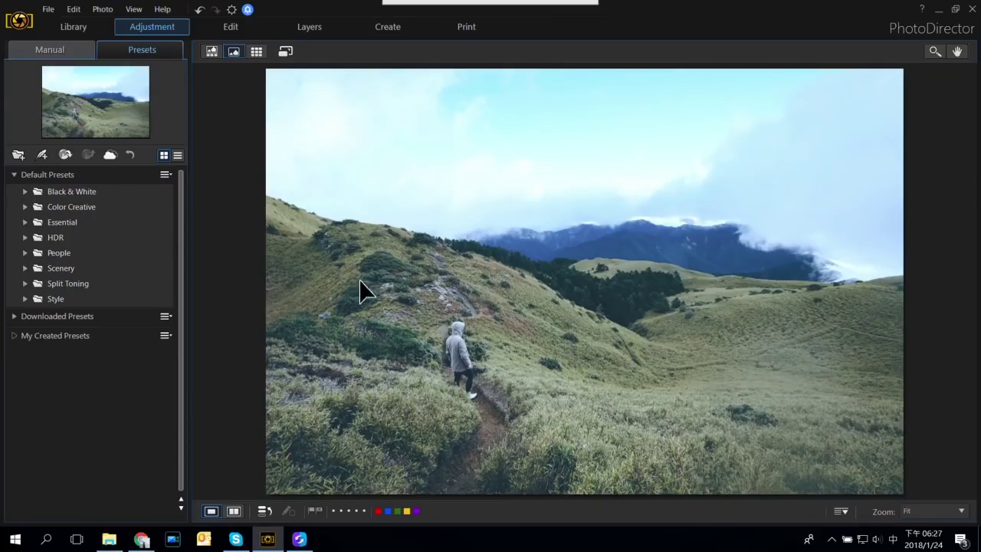
click(69, 53)
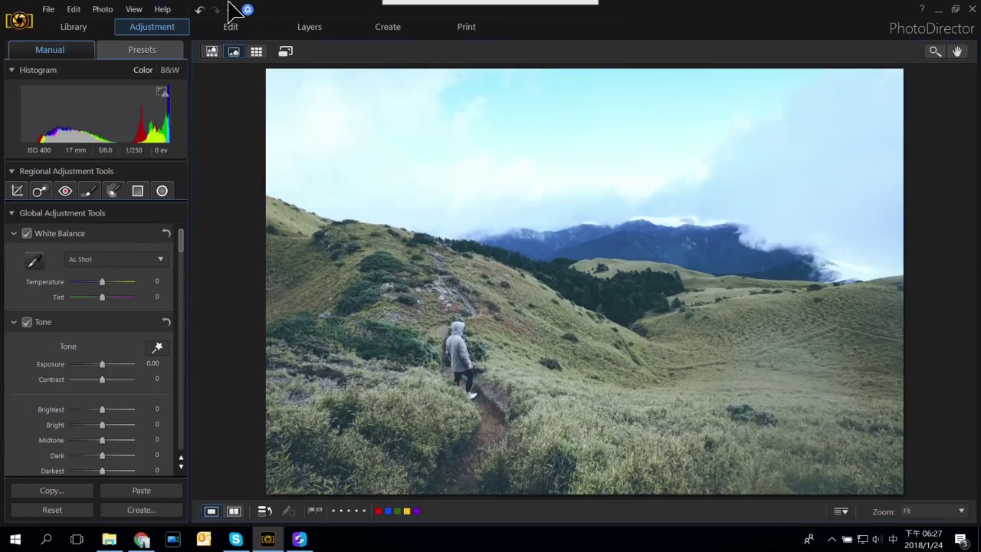
Step: Remove the hiker from the trail with Content Aware Removal and save the result as a virtual copy for further adjustment
click(246, 30)
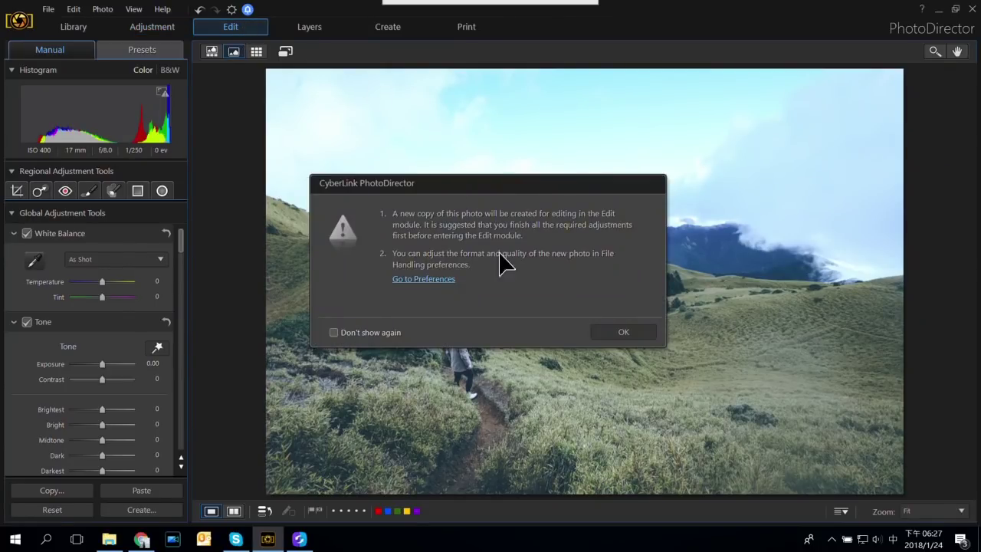
click(622, 331)
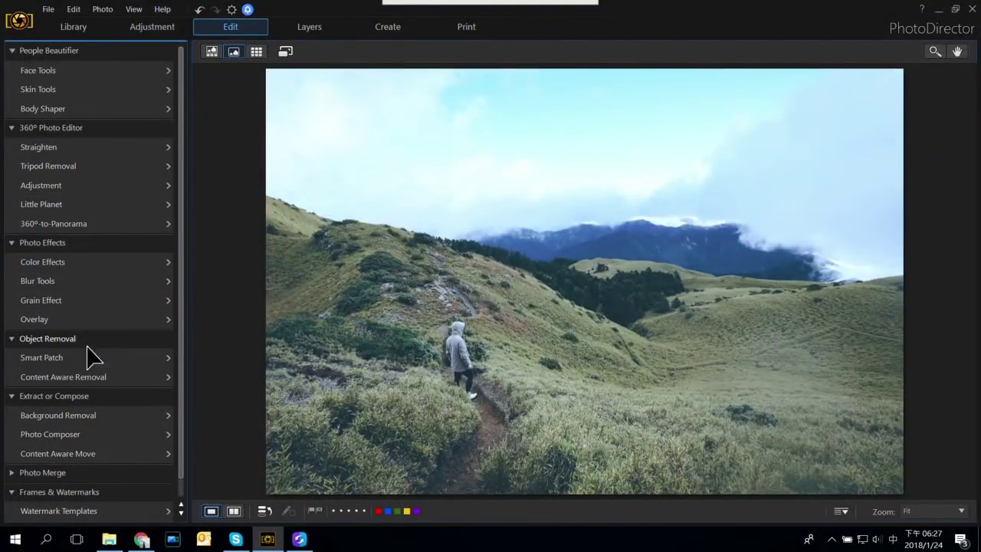
click(73, 377)
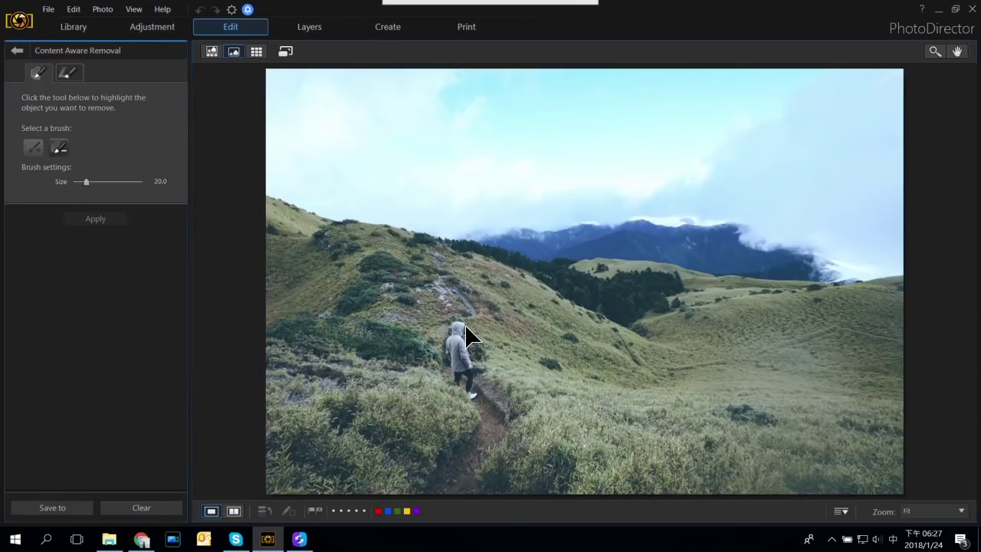
mouse_move(457, 325)
mouse_down()
mouse_move(469, 393)
mouse_move(478, 380)
mouse_move(465, 332)
mouse_move(470, 344)
mouse_move(474, 362)
mouse_move(456, 328)
mouse_move(457, 357)
mouse_up()
click(95, 219)
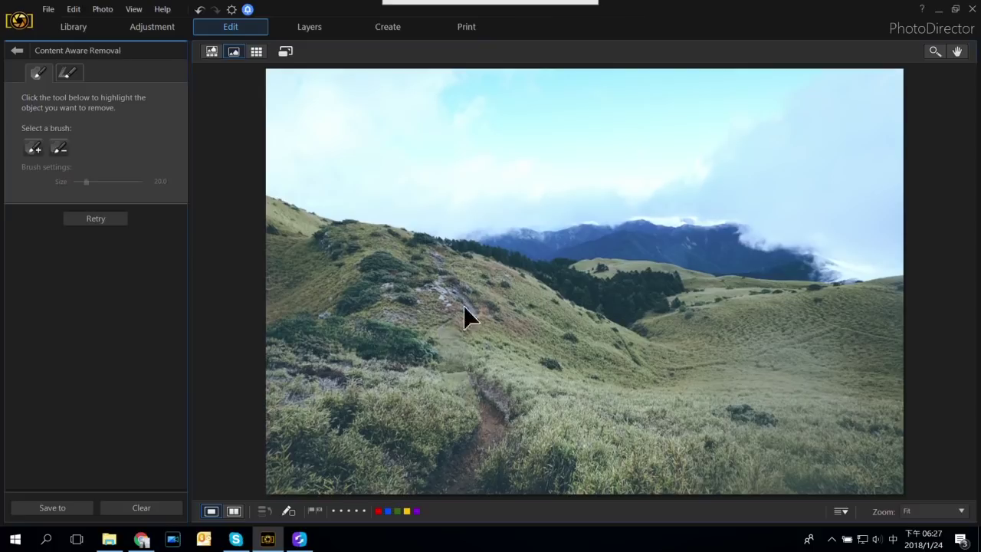
click(140, 28)
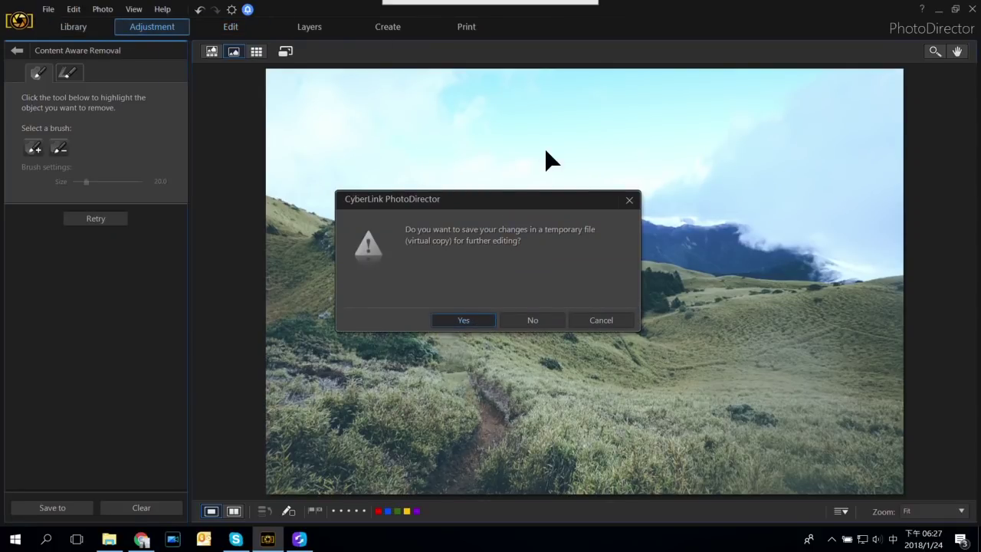
key(Return)
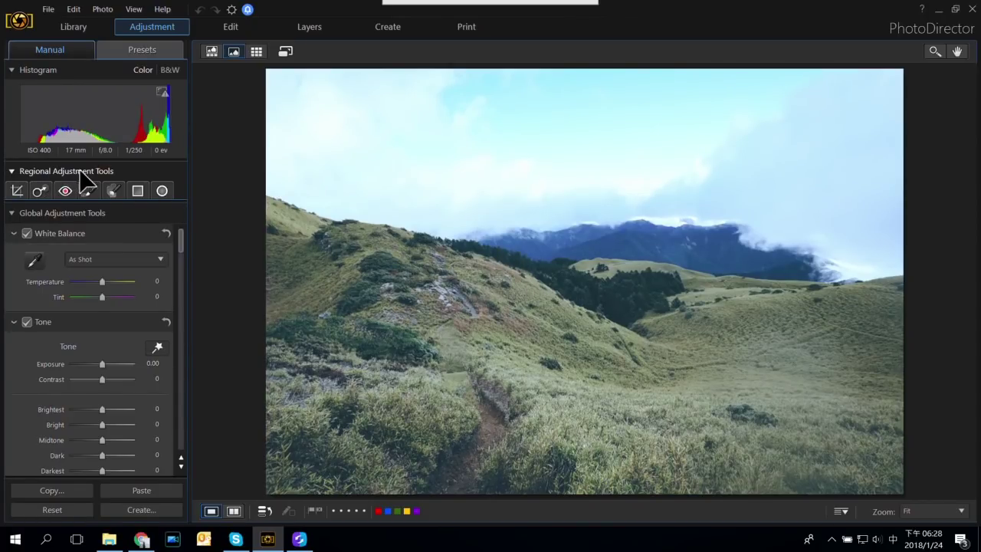
Step: Place a slightly tilted gradient mask over the sky, with its centre line along the mountain ridge
click(137, 191)
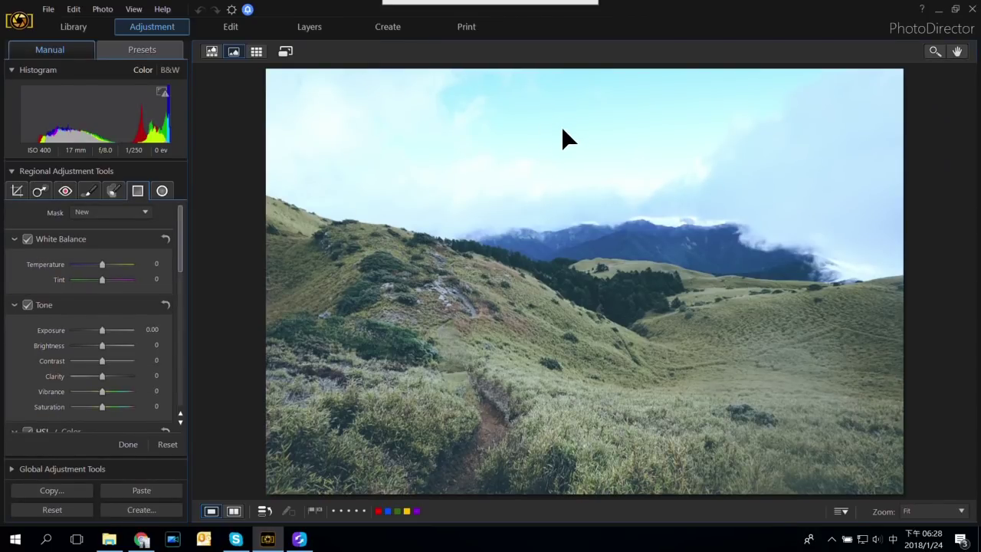
drag(567, 115, 547, 313)
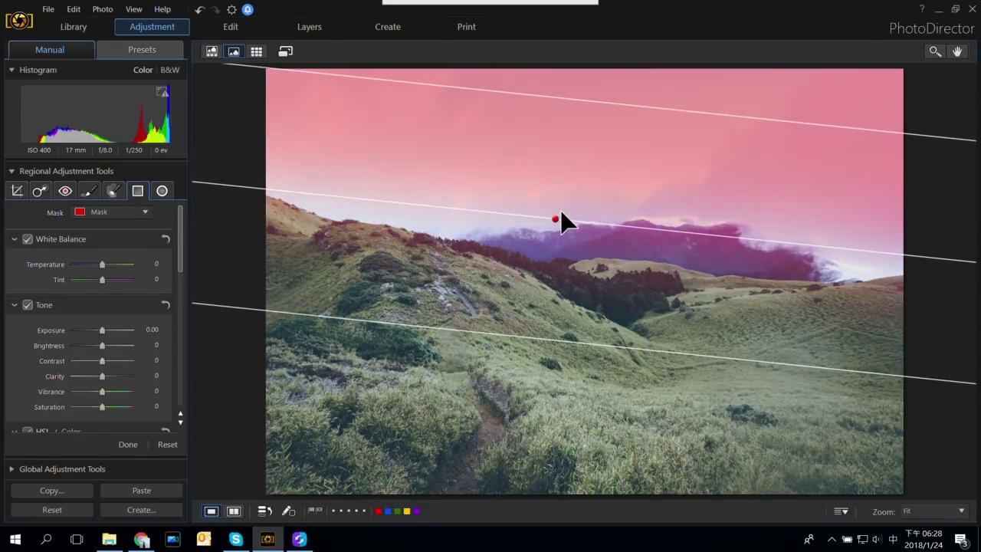
drag(553, 218, 559, 237)
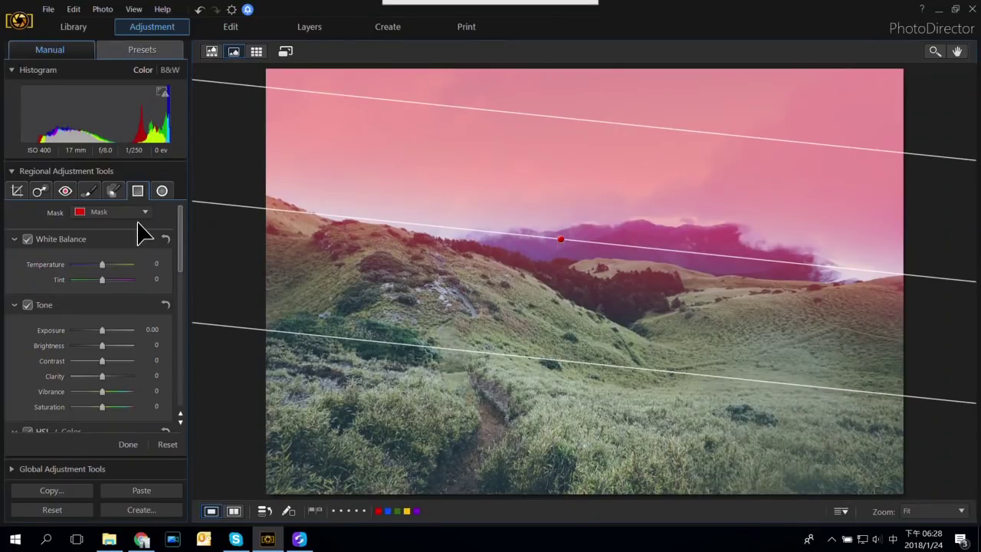
Step: Set the sky gradient mask's temperature to -18, exposure to -0.67 and saturation to 9, comparing with the white balance switched off
drag(102, 263, 102, 274)
click(29, 242)
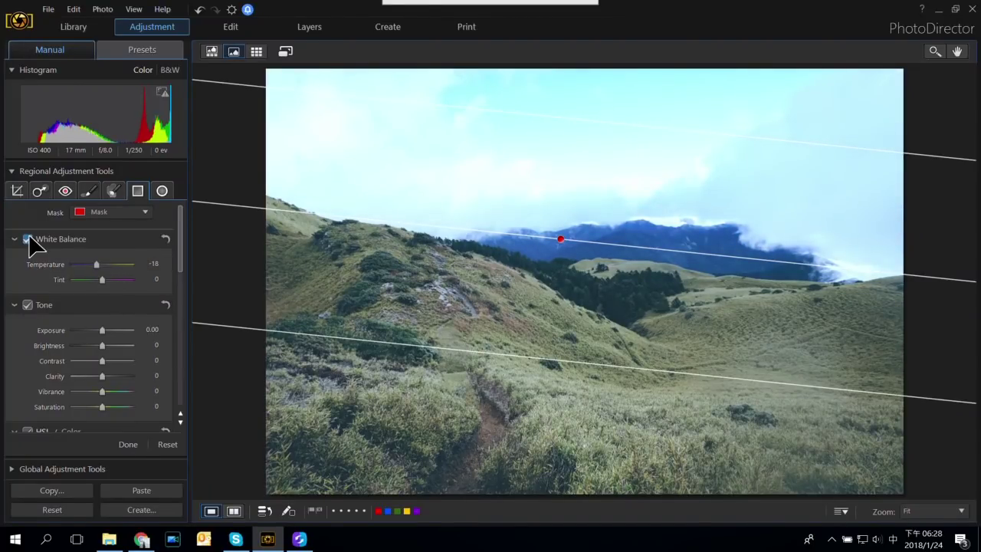
click(28, 239)
mouse_move(99, 330)
mouse_down()
mouse_move(114, 330)
mouse_move(98, 330)
mouse_up()
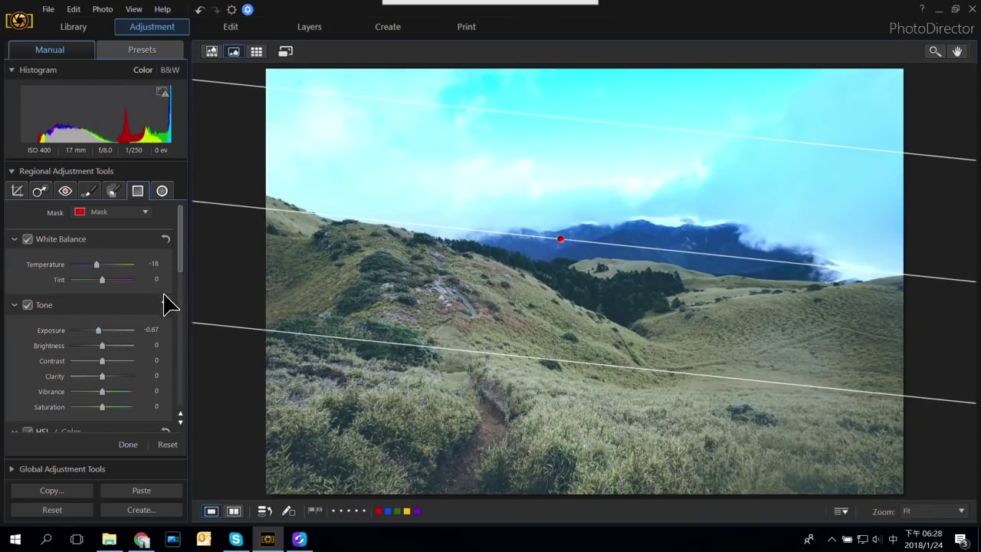
drag(182, 271, 172, 295)
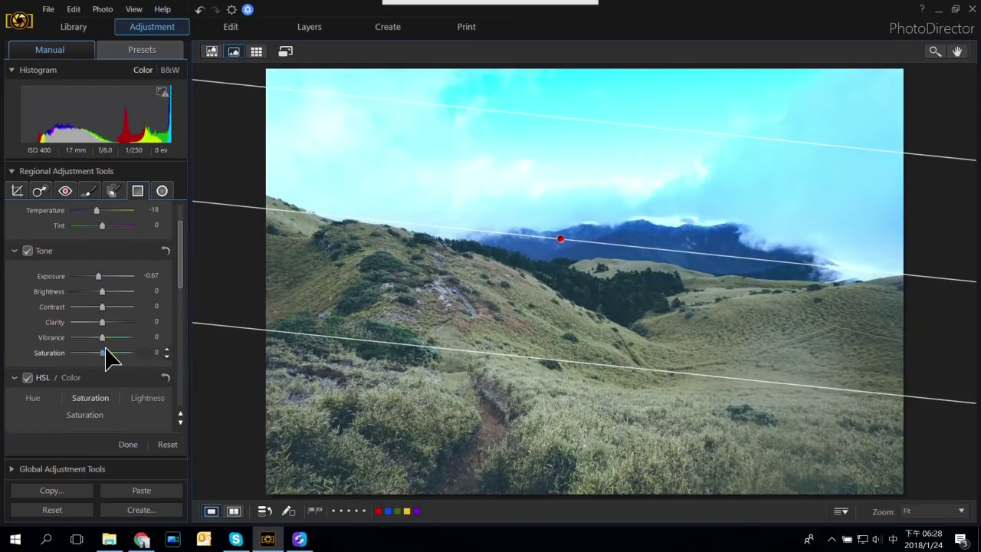
drag(106, 352, 108, 352)
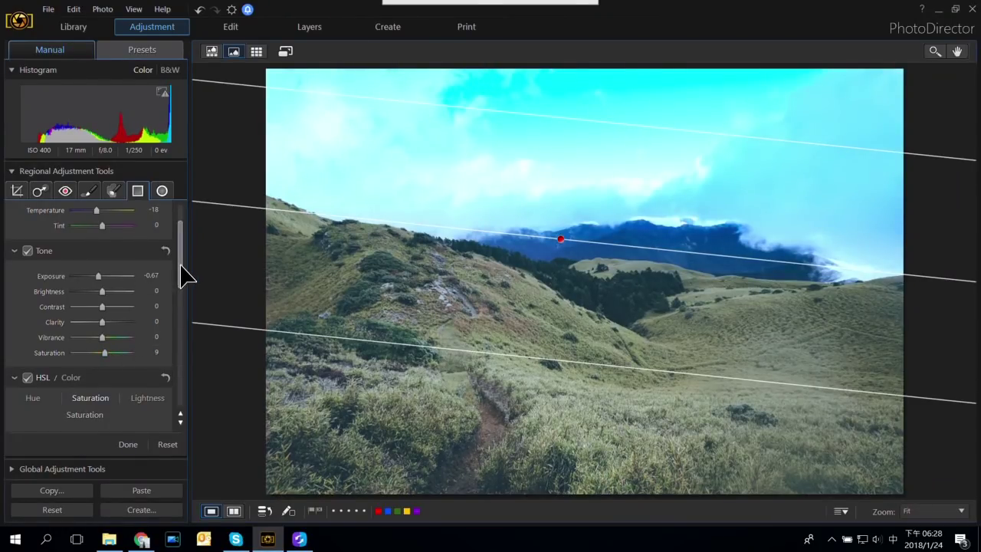
drag(184, 276, 192, 241)
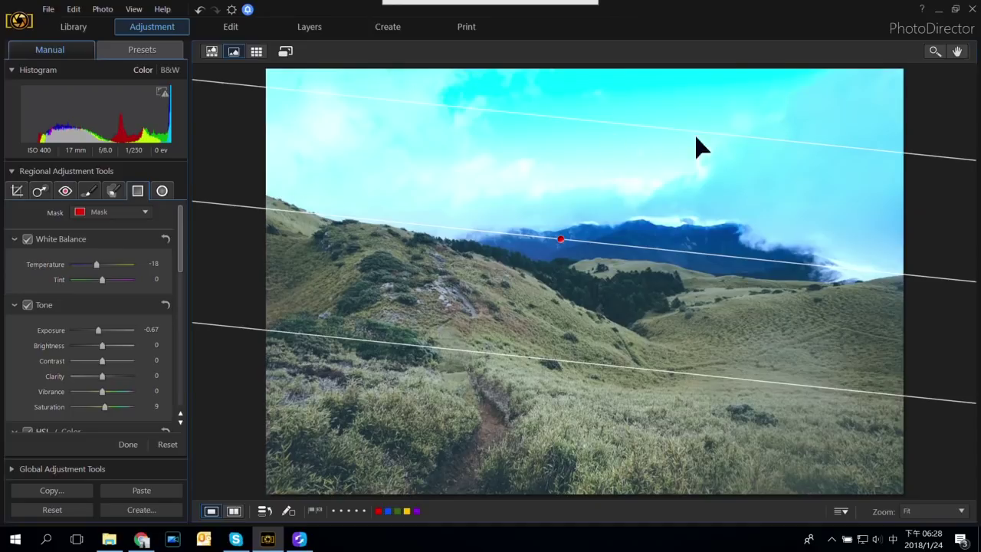
Step: Add a second gradient mask covering the grassland up to the hills, with temperature 91 and saturation 14
mouse_move(562, 466)
mouse_down()
mouse_move(569, 317)
mouse_move(558, 263)
mouse_move(579, 257)
mouse_up()
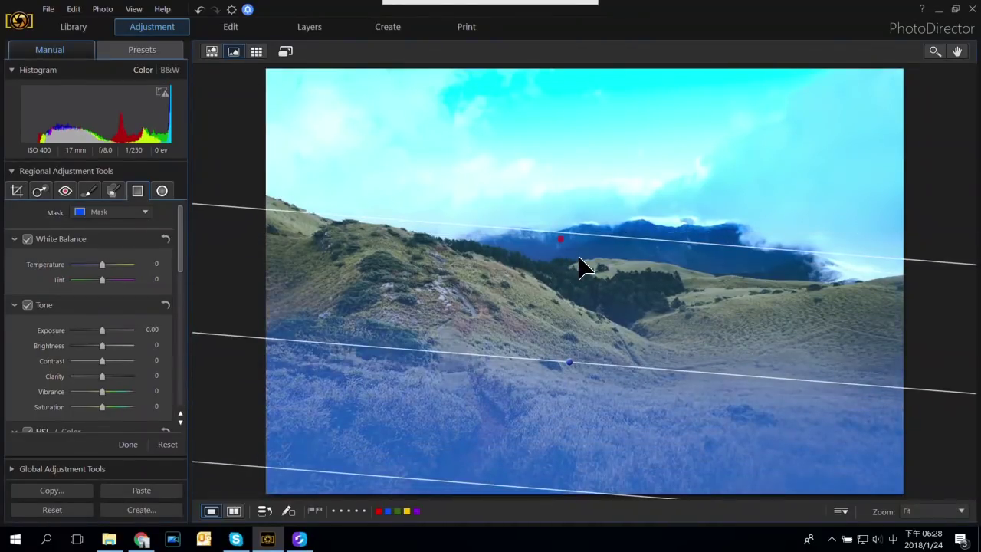
drag(571, 364, 547, 276)
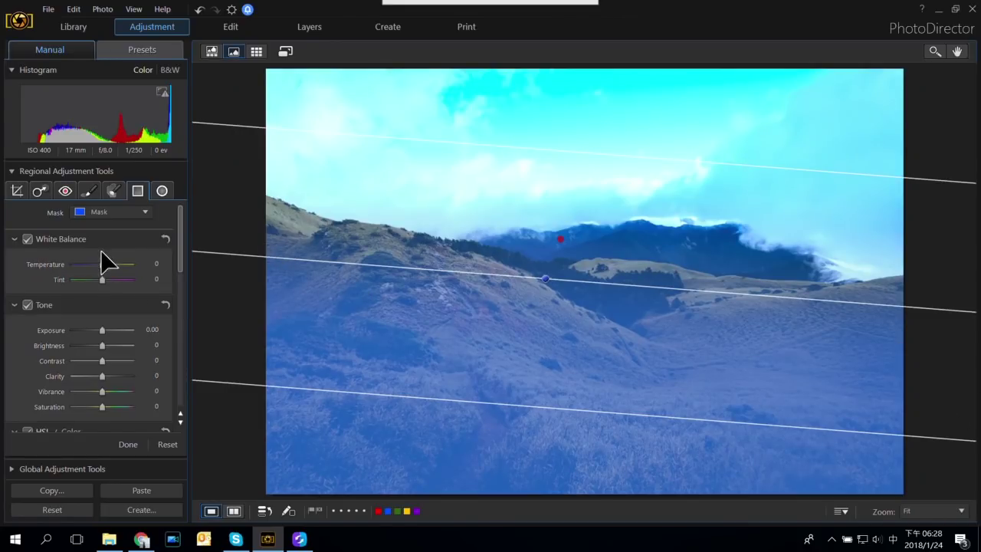
drag(105, 262, 130, 263)
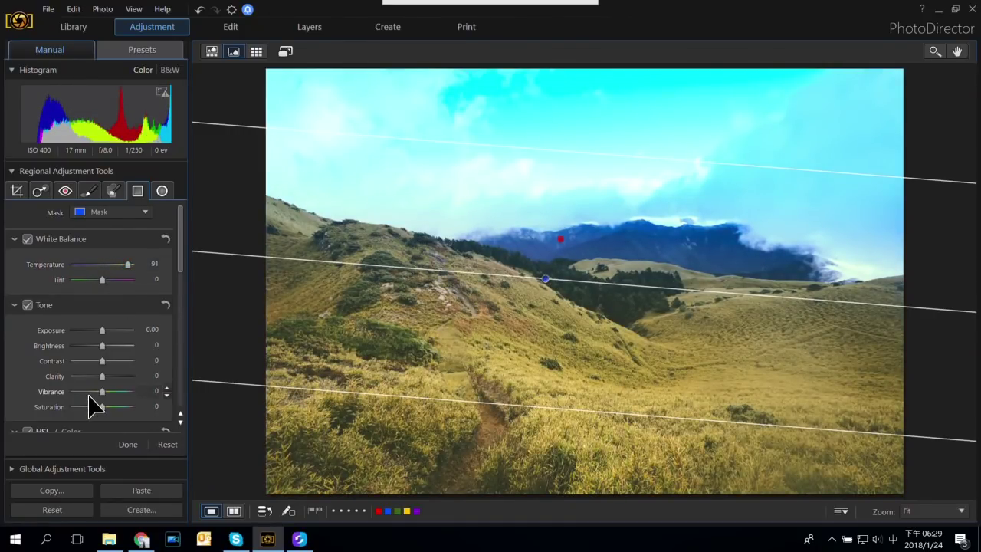
mouse_move(105, 405)
mouse_down()
mouse_move(115, 407)
mouse_move(104, 406)
mouse_up()
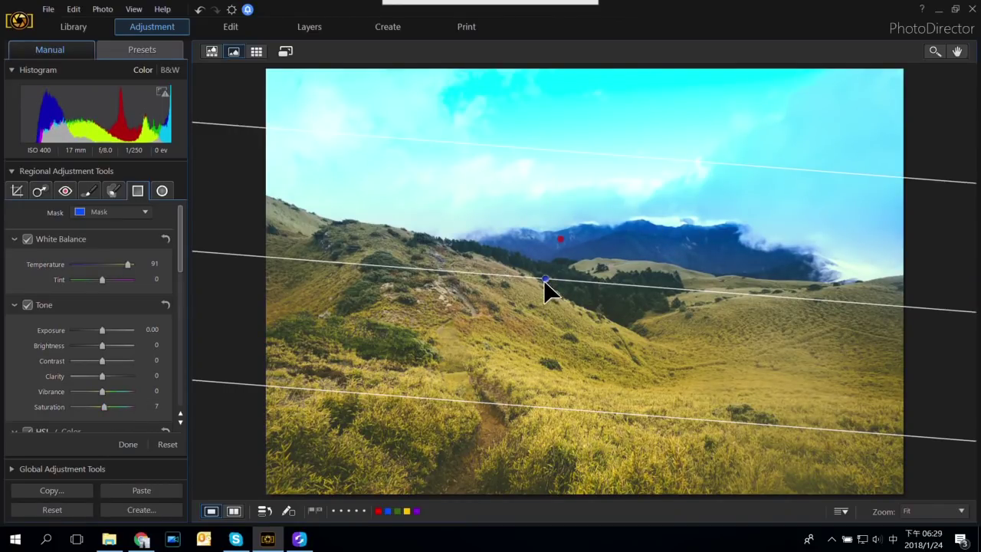
mouse_move(544, 277)
mouse_down()
mouse_move(544, 261)
mouse_move(563, 272)
mouse_up()
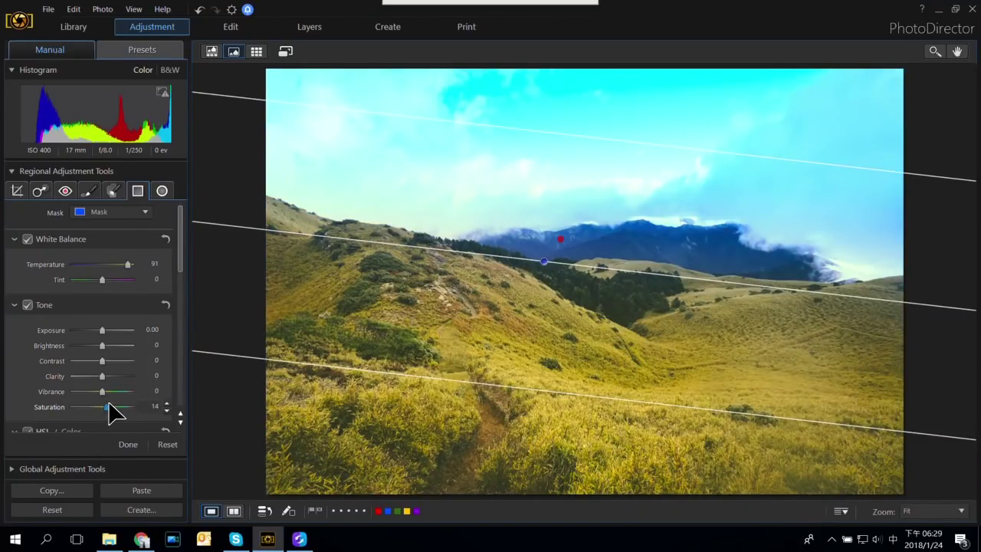
Step: Adjust the whole photo's tone globally with contrast 13, brightest -26 and dark 17
scroll(109, 405, down, 2)
click(14, 171)
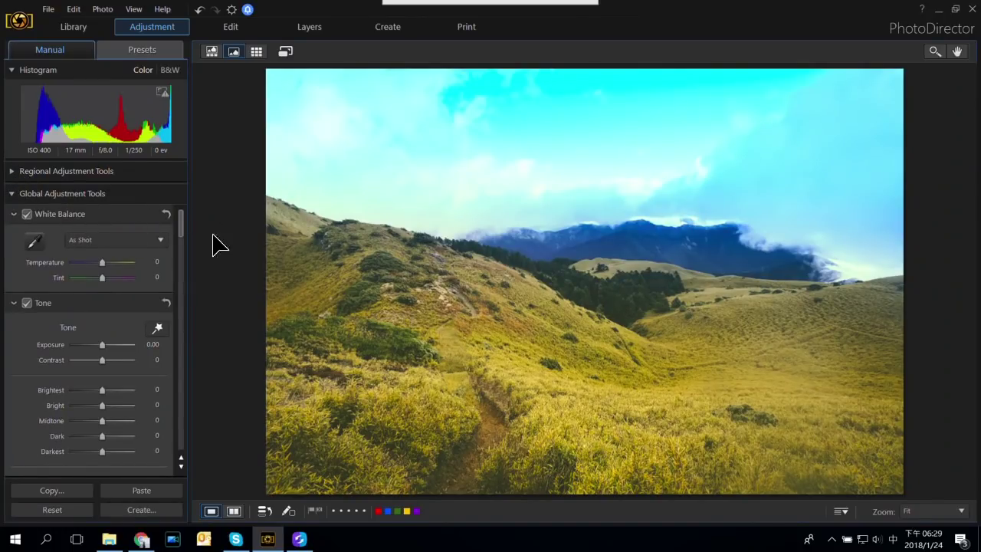
drag(182, 223, 183, 239)
scroll(184, 234, up, 1)
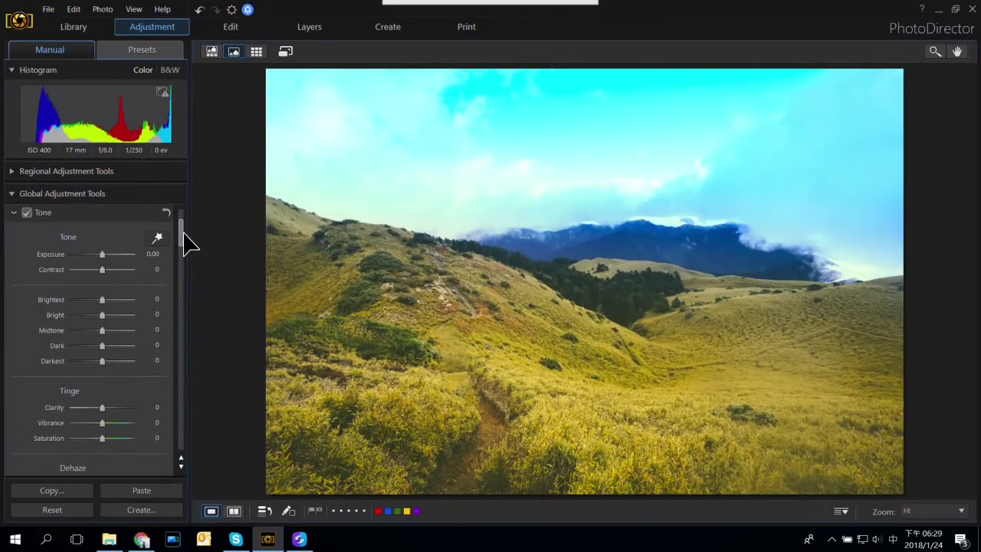
drag(103, 269, 107, 270)
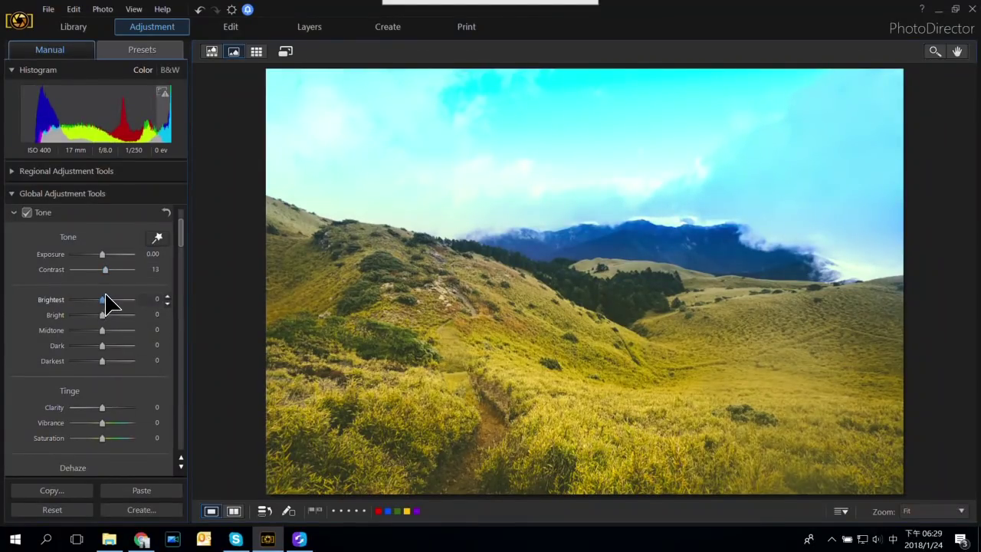
drag(104, 299, 96, 299)
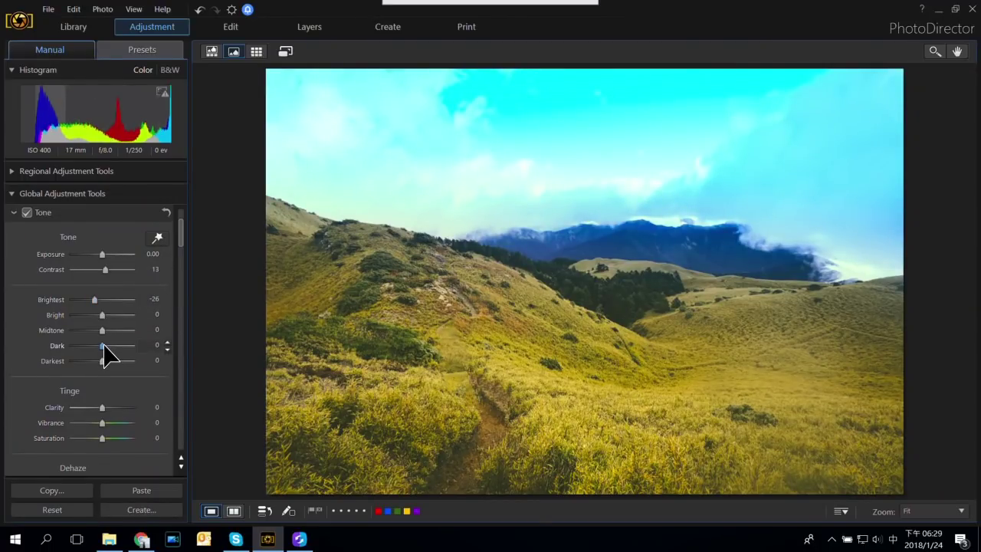
drag(107, 346, 110, 346)
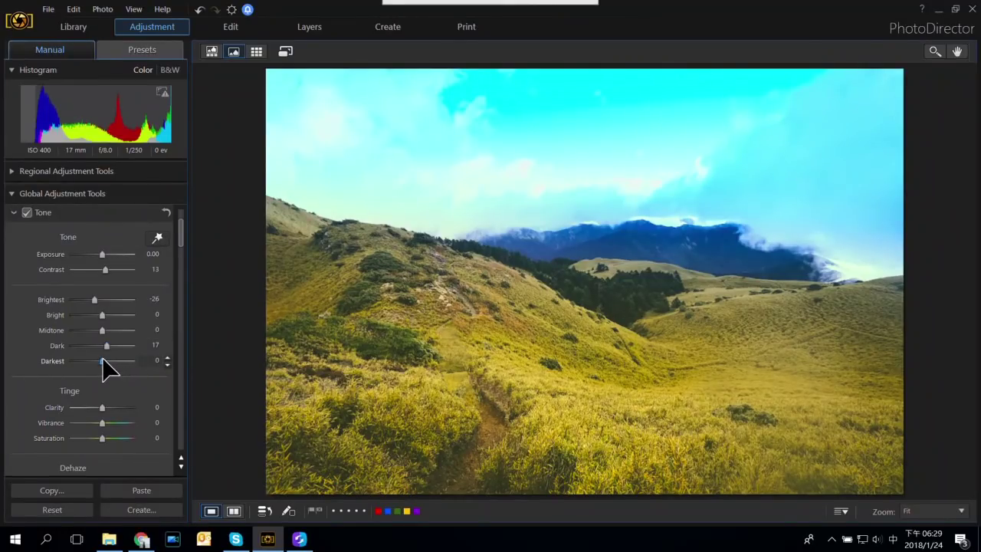
Step: Set the photo's darkest tones to -13 and apply an HDR effect with glow strength 8 and edge strength 11
drag(101, 360, 97, 360)
drag(177, 240, 189, 270)
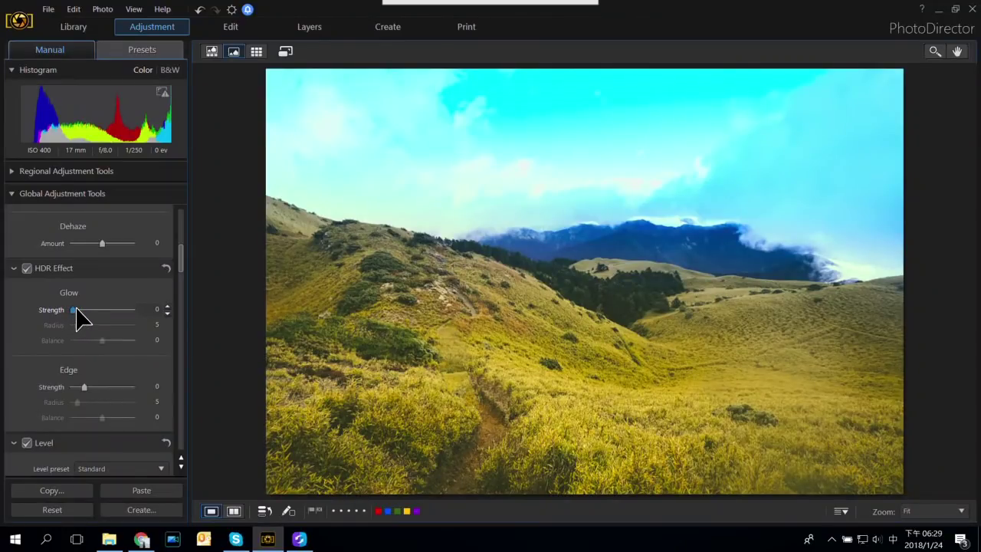
drag(76, 310, 80, 310)
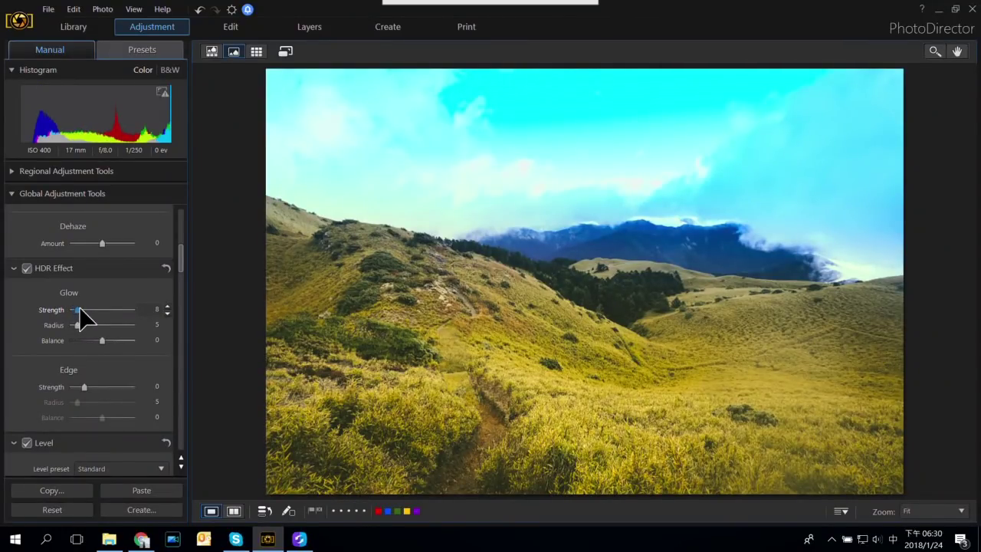
drag(84, 387, 86, 387)
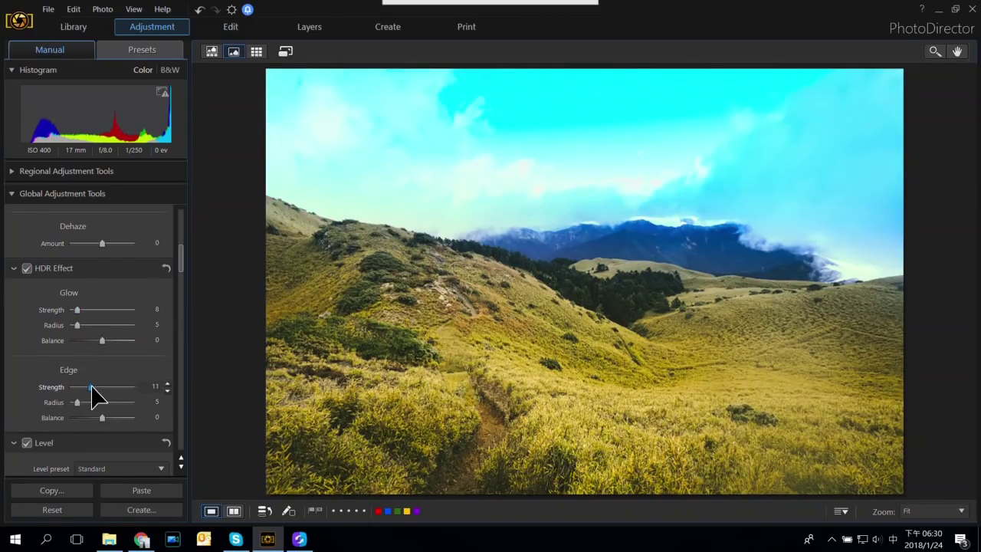
Step: Raise the grassland's yellow saturation to 48 in HSL, sampling the colour directly on the photo
drag(182, 266, 174, 303)
scroll(173, 303, down, 2)
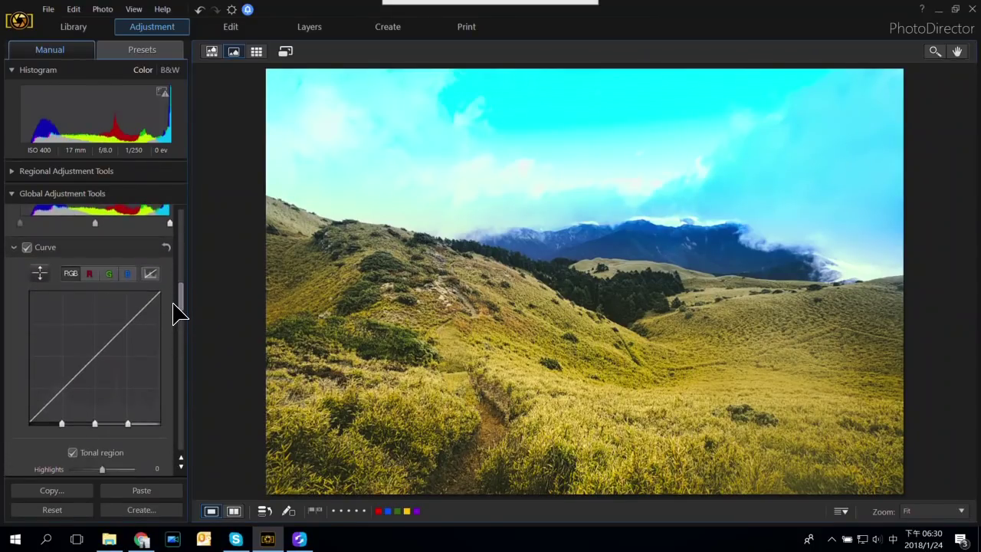
scroll(173, 303, down, 6)
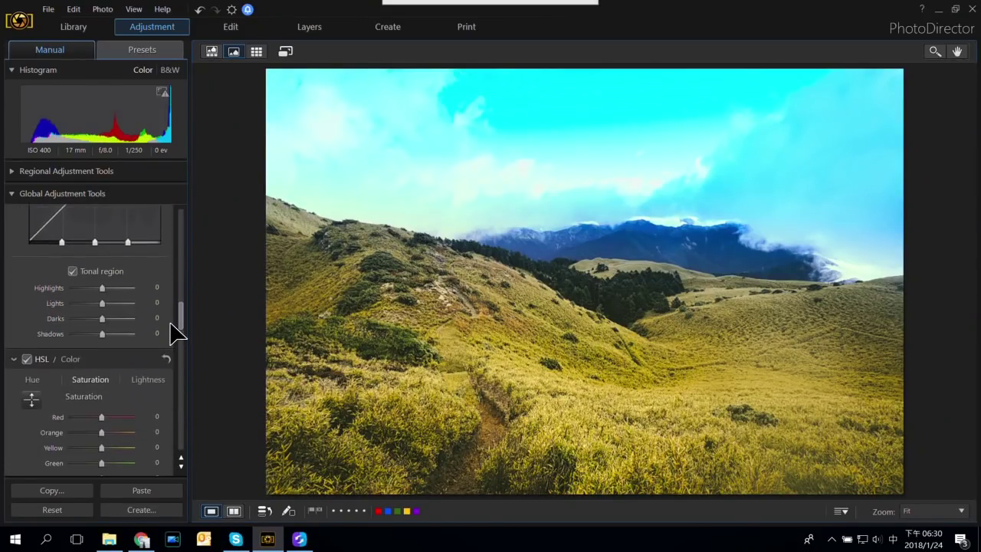
scroll(173, 333, down, 4)
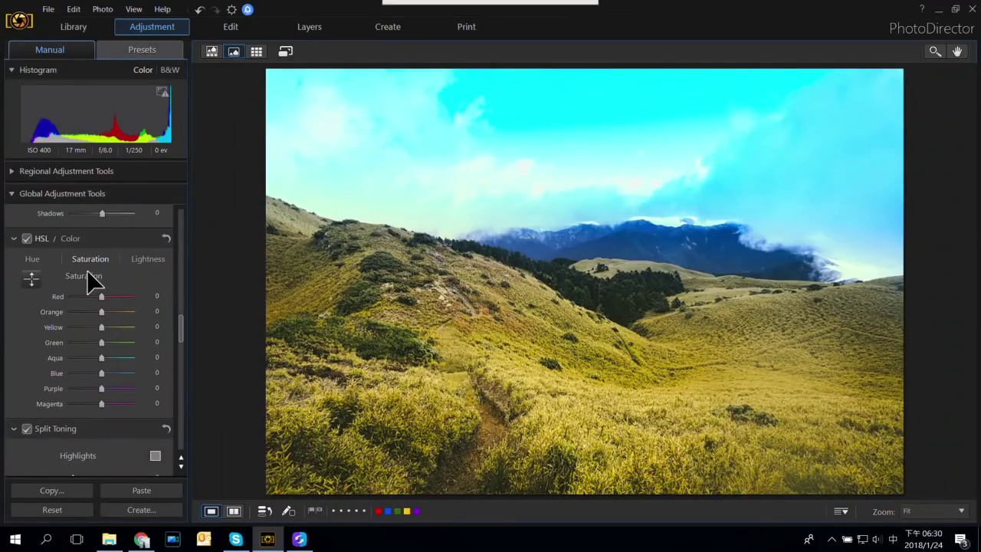
click(31, 280)
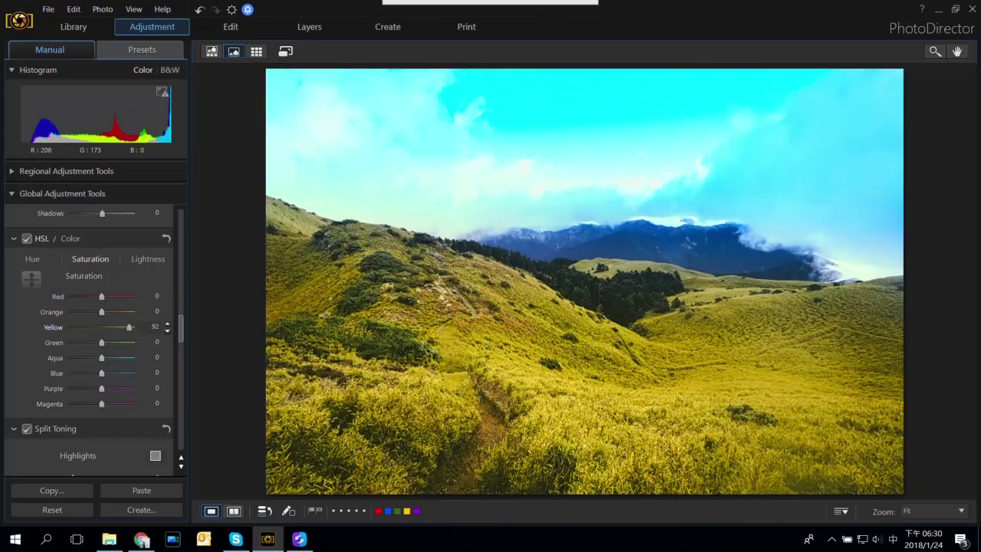
key(Right)
key(Right)
key(Right)
key(Right)
key(Right)
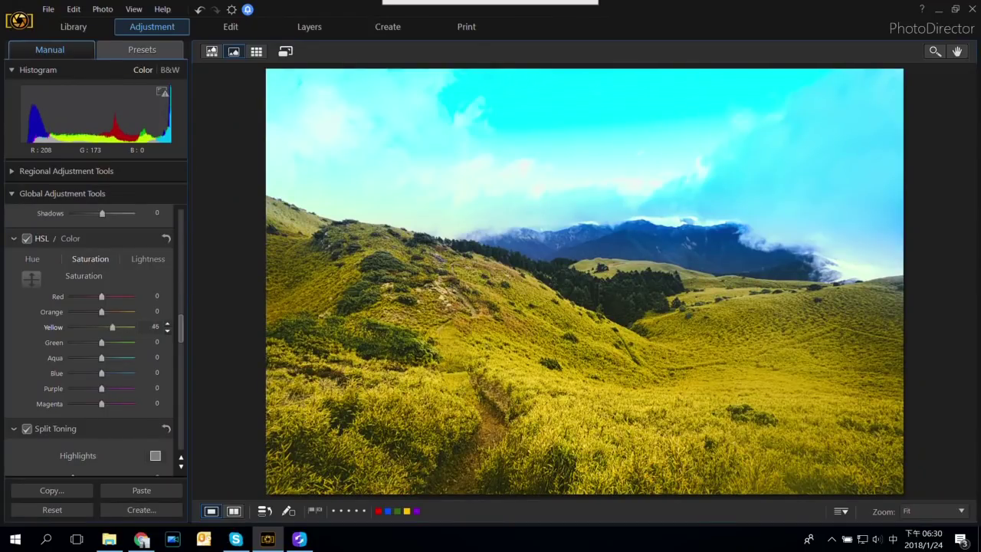
key(Right)
key(Right)
key(Right)
key(Right)
key(Right)
key(Right)
key(Right)
key(Right)
key(Right)
key(Right)
key(Right)
key(Right)
key(Right)
key(Right)
key(Right)
key(Right)
key(Right)
key(Right)
key(Right)
key(Right)
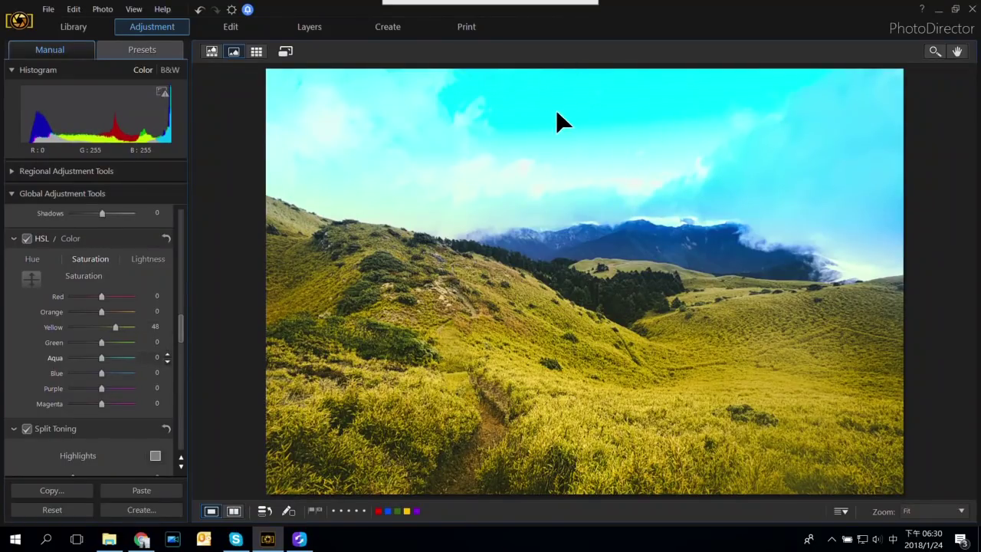
Step: Raise the sky's aqua saturation to 15 and blue saturation to 13, and compare the photo before and after
mouse_move(590, 101)
mouse_down()
mouse_move(590, 149)
mouse_move(590, 92)
mouse_up()
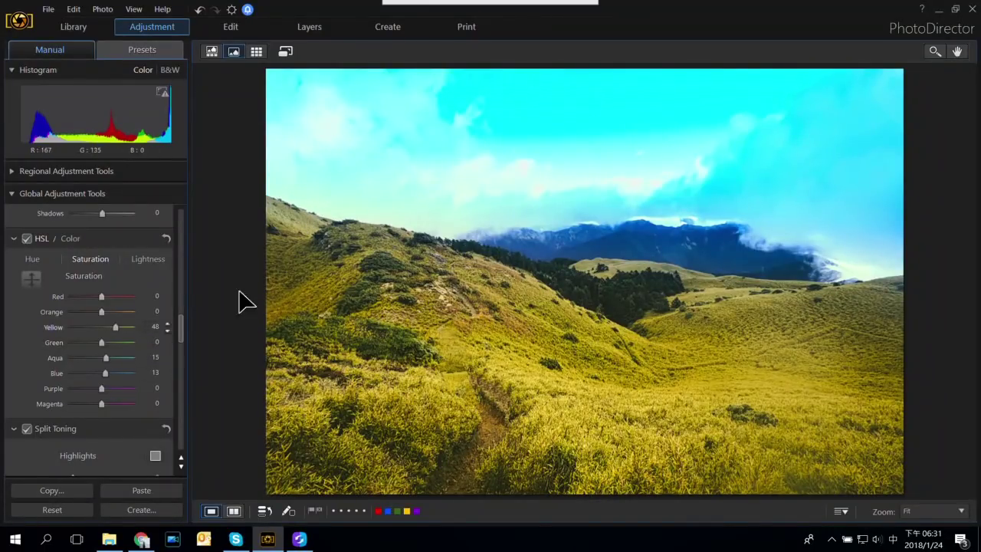
click(234, 510)
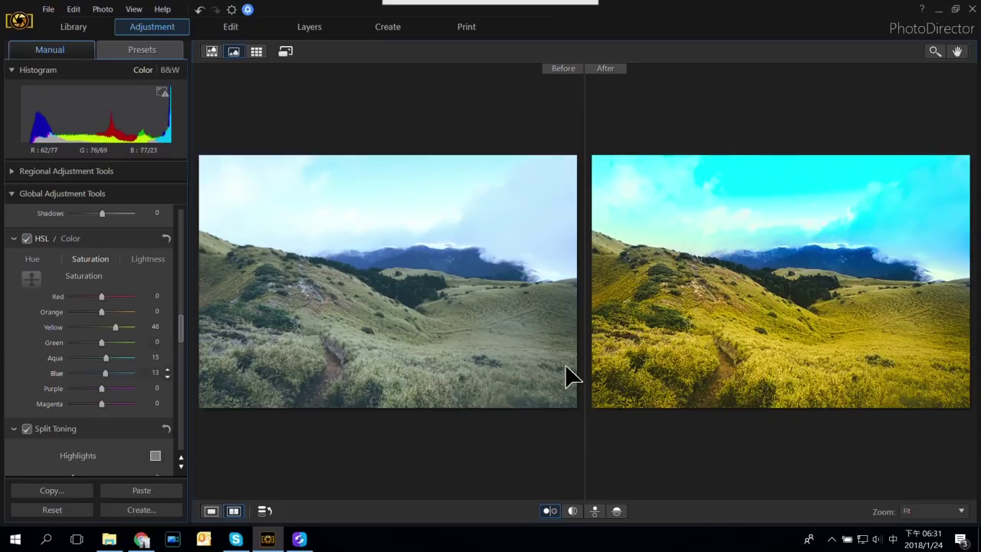
click(211, 511)
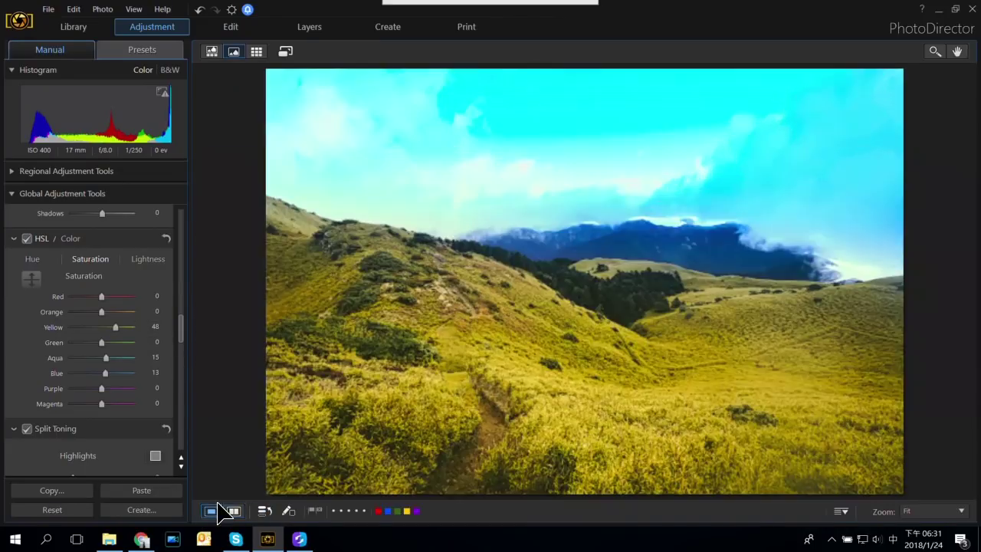
Step: Try several lens flare overlay templates on the landscape, shifting the first flare and cancelling that shift
click(244, 28)
click(620, 332)
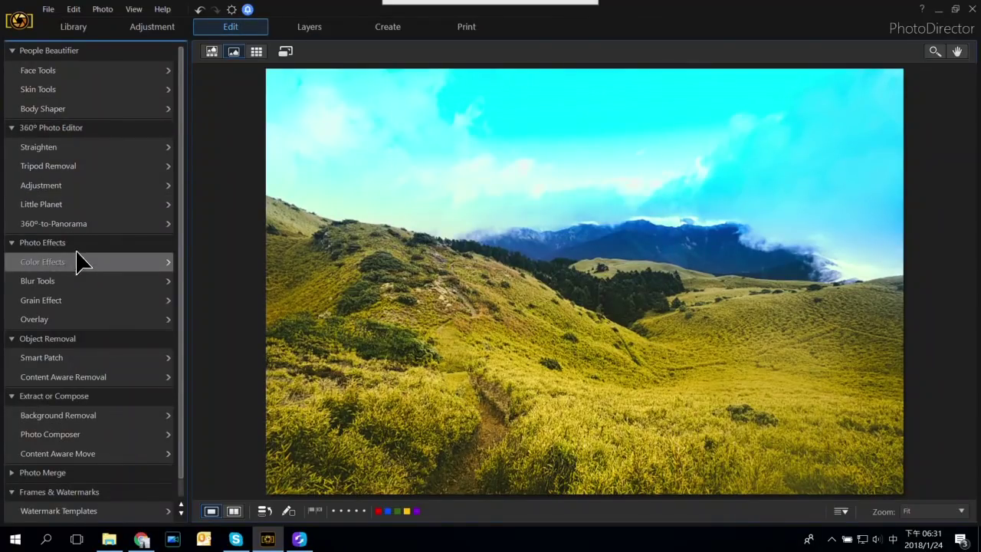
click(66, 320)
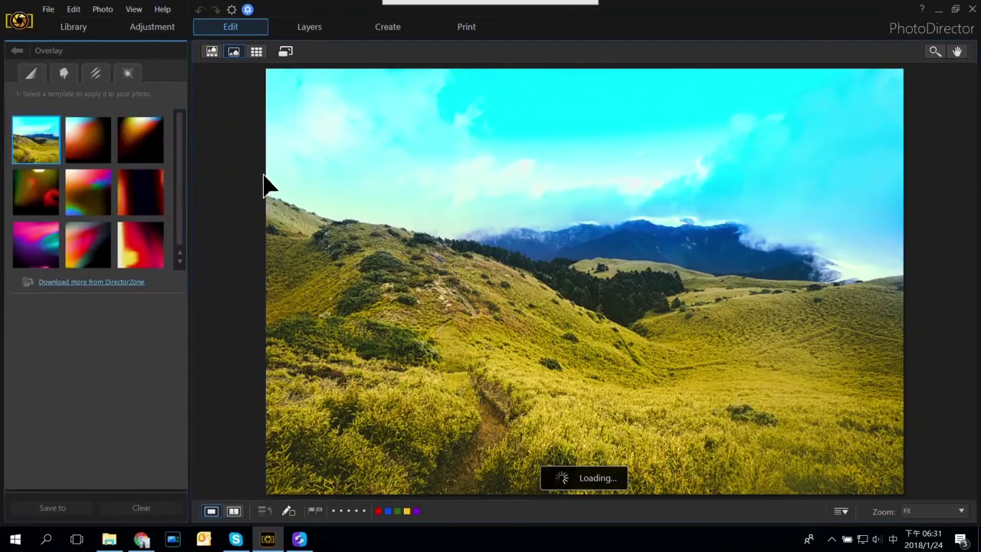
click(128, 72)
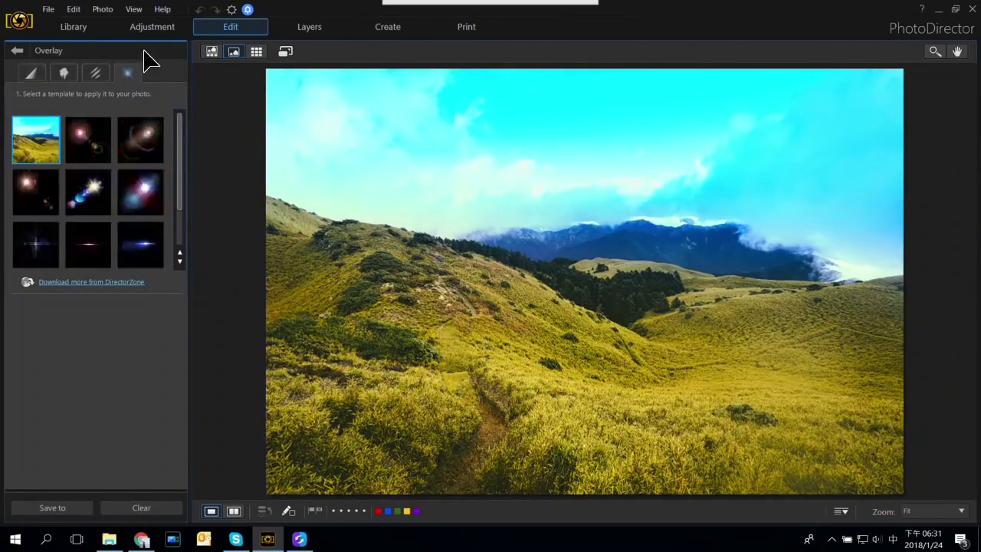
click(87, 138)
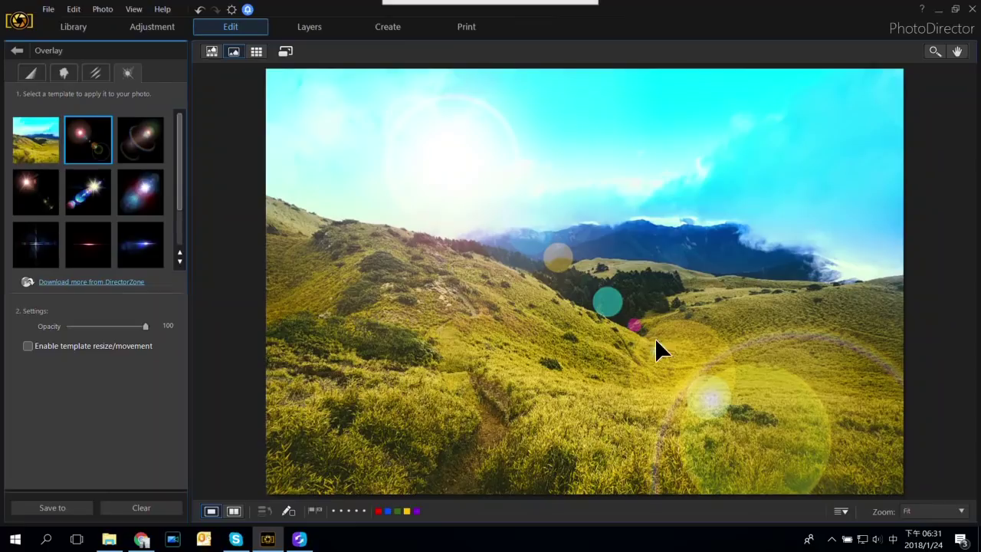
mouse_move(553, 264)
mouse_down()
mouse_move(556, 238)
mouse_move(550, 255)
mouse_up()
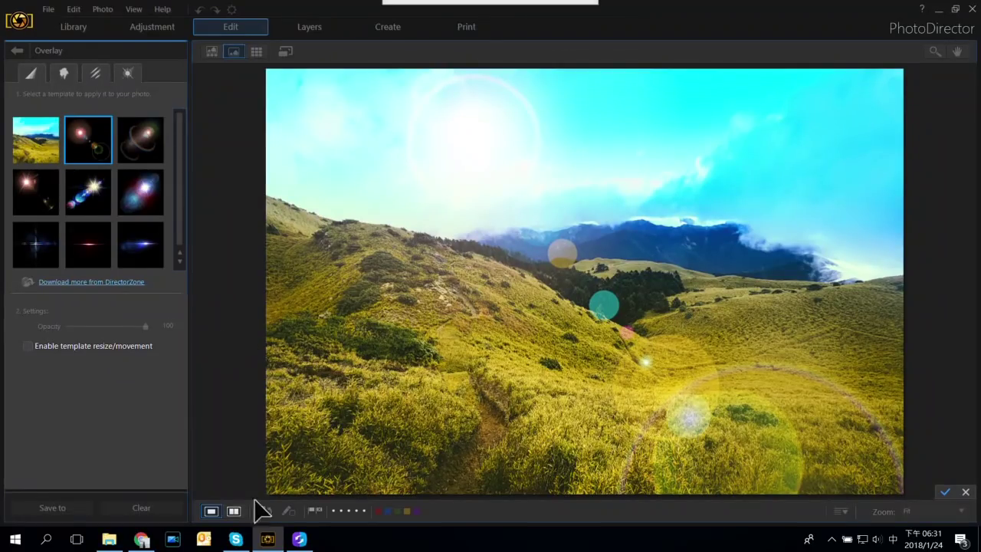
click(964, 492)
click(148, 143)
click(139, 193)
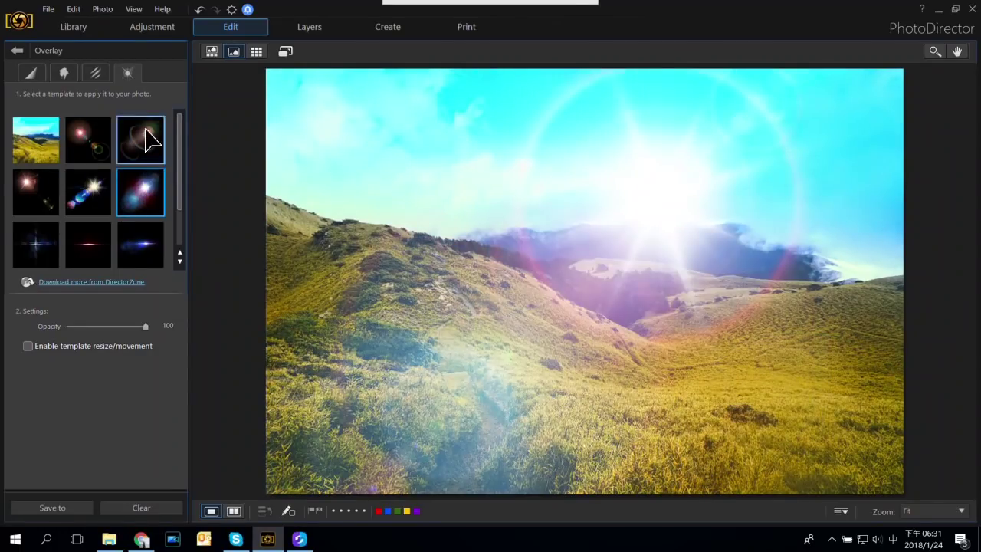
Step: Try several light leak overlay templates instead of the lens flare, and leave the overlay effect without saving a virtual copy
click(96, 74)
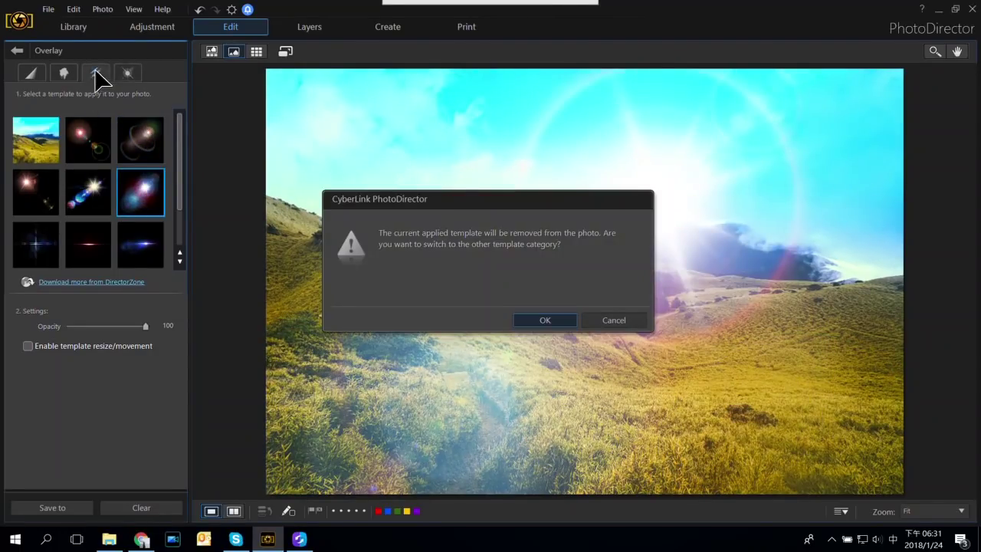
click(611, 324)
click(32, 77)
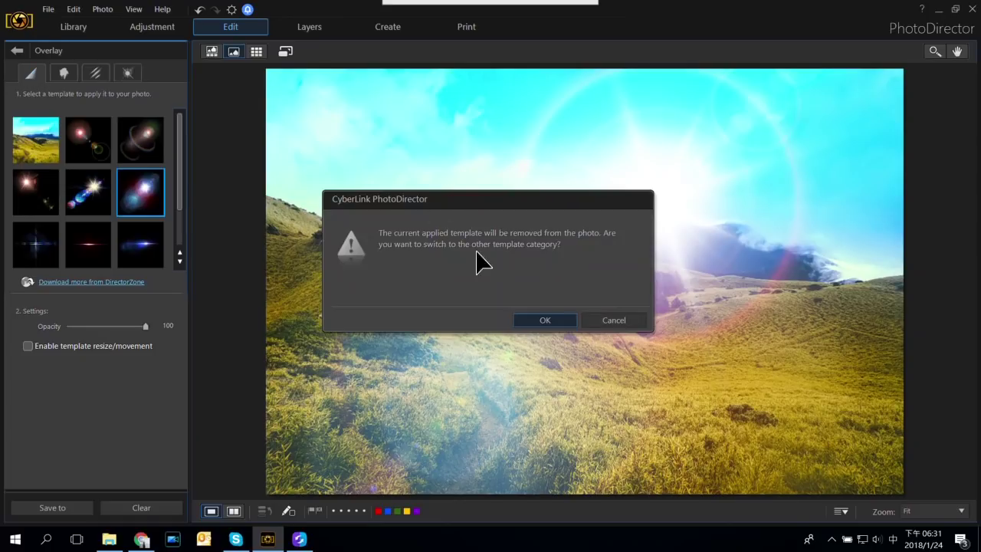
click(544, 320)
click(72, 148)
click(50, 193)
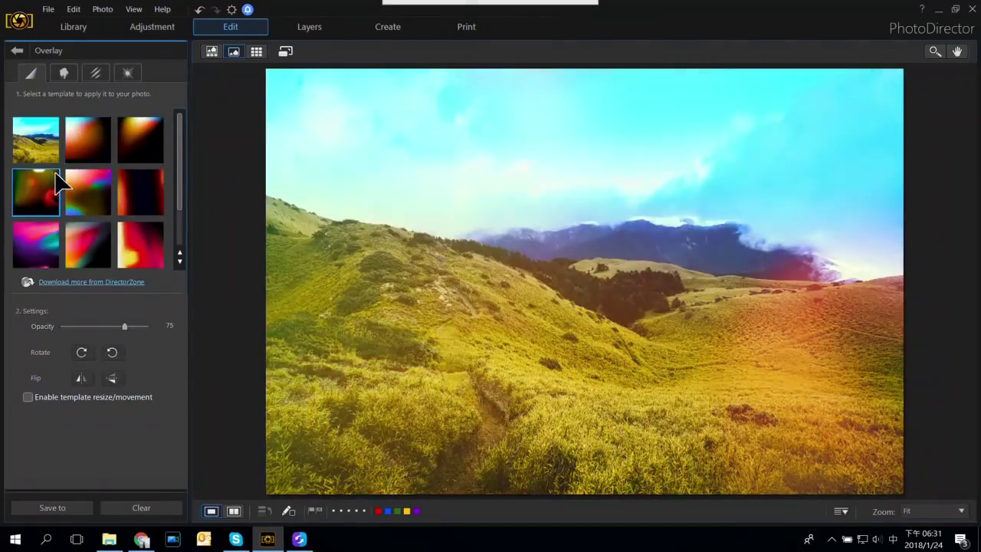
click(84, 191)
click(88, 245)
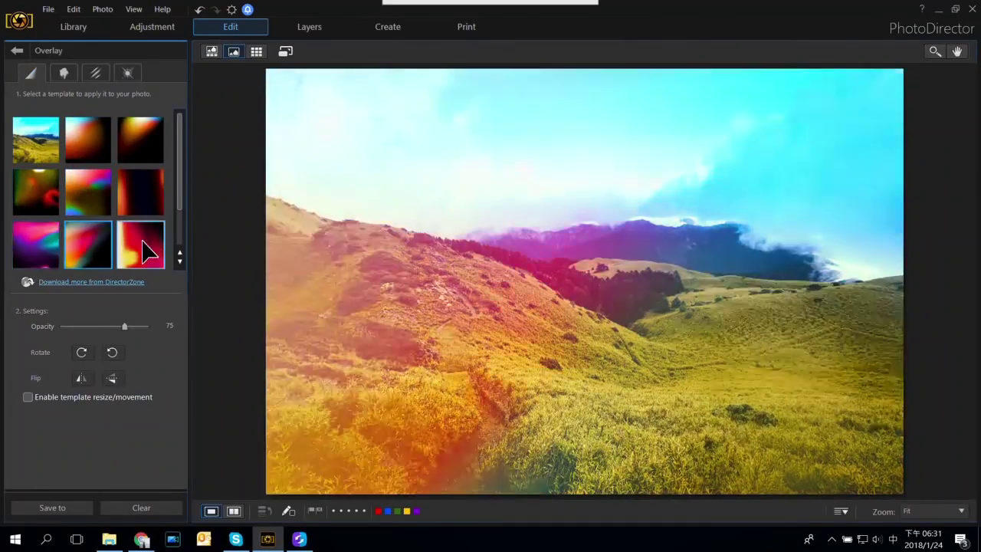
click(140, 192)
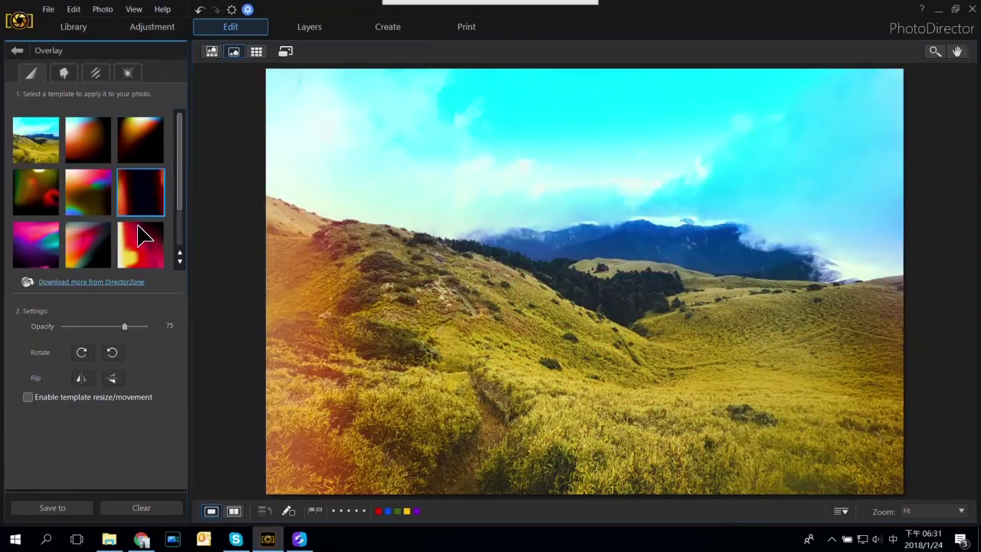
click(140, 229)
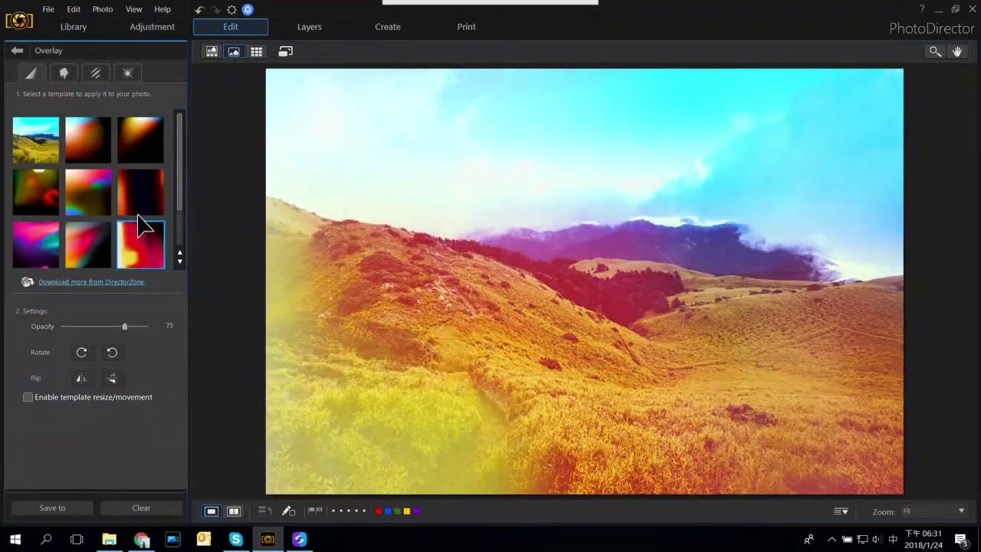
click(88, 140)
click(17, 49)
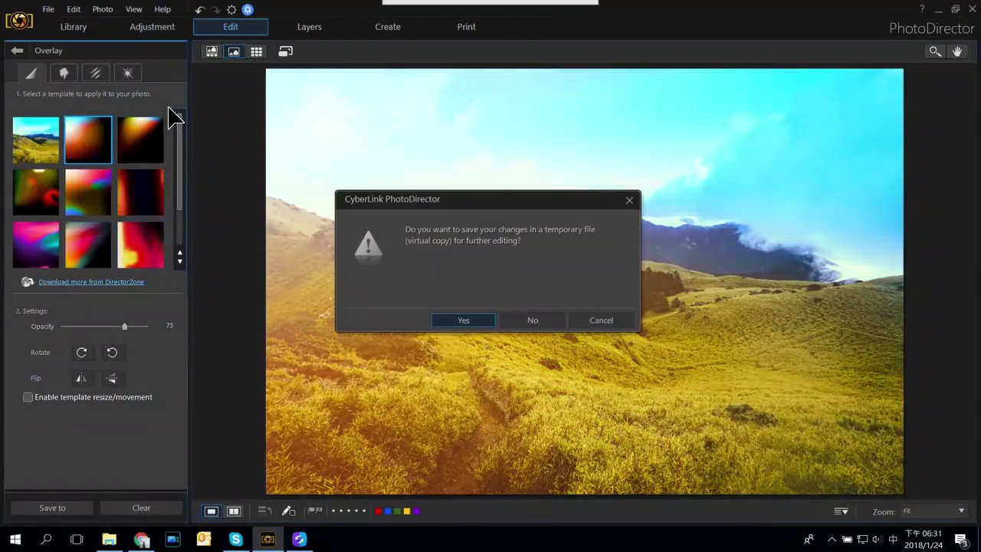
click(540, 318)
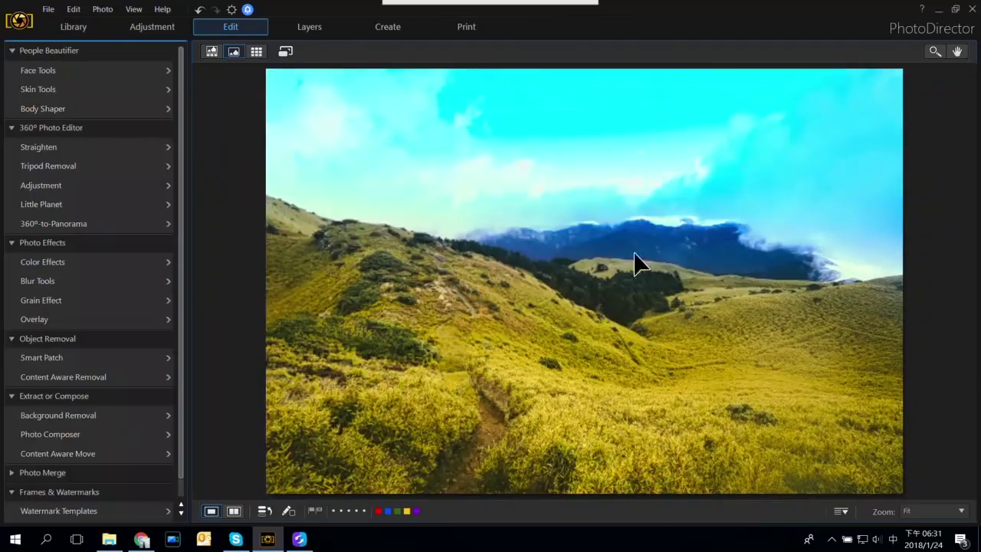
Step: Review the landscape's regional and global adjustment tools, switching a global adjustment off and back on to compare
click(150, 28)
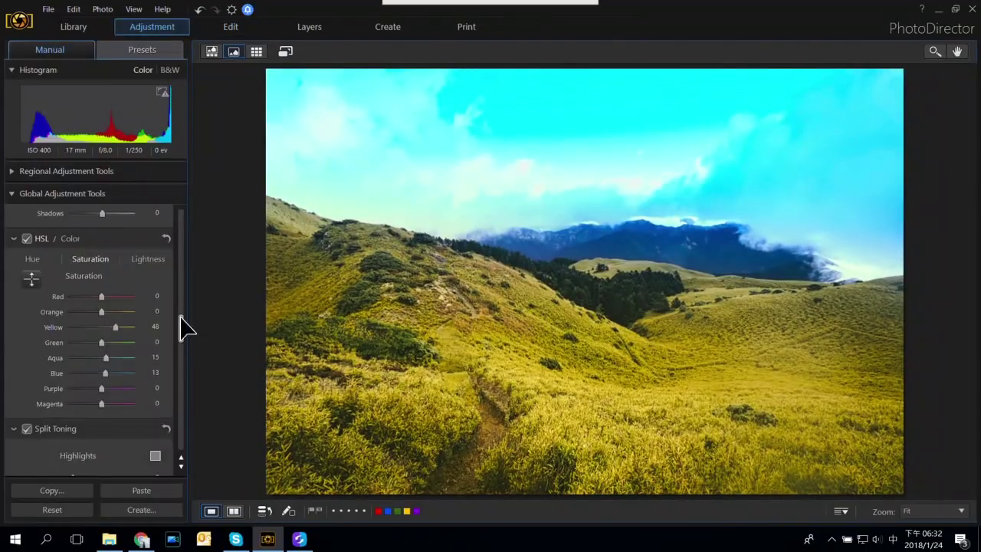
drag(181, 326, 197, 225)
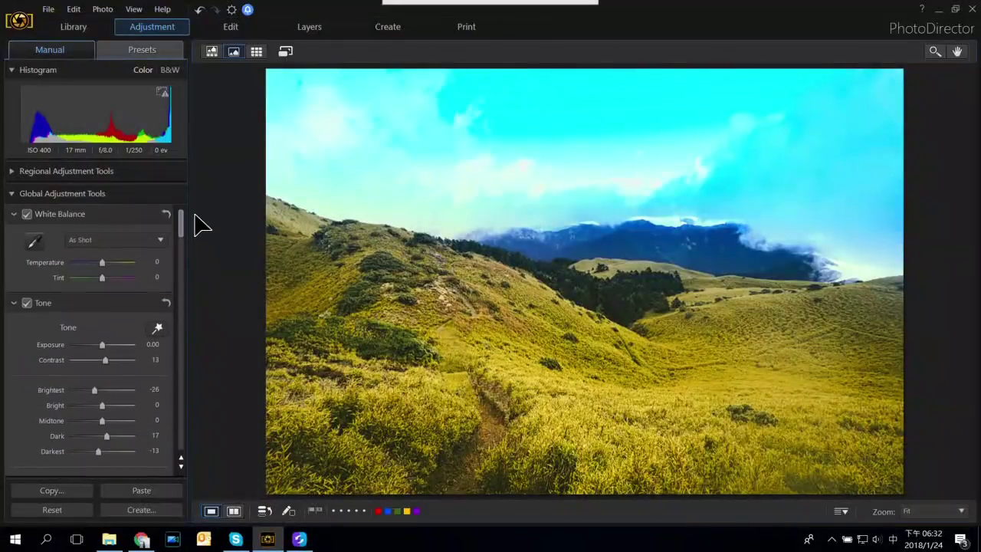
click(35, 169)
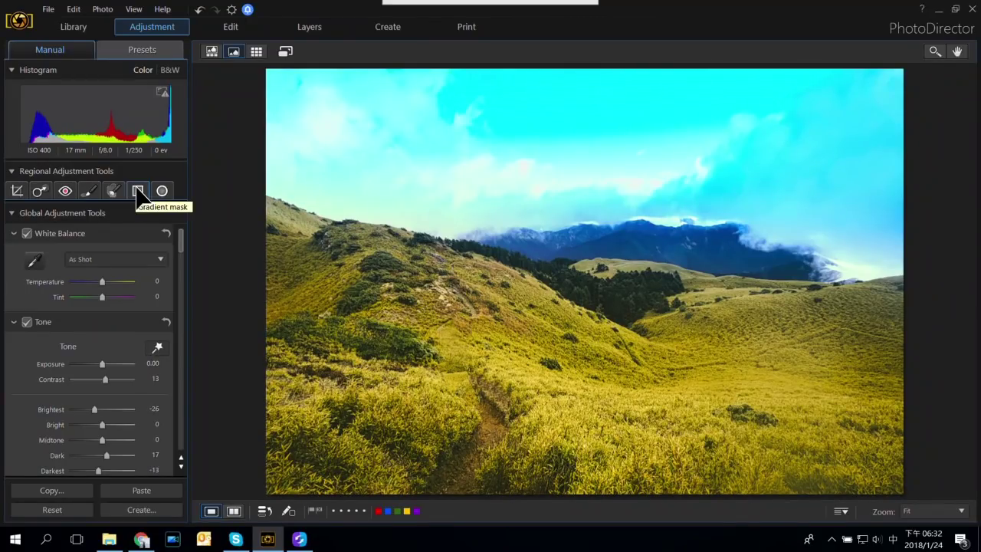
click(12, 169)
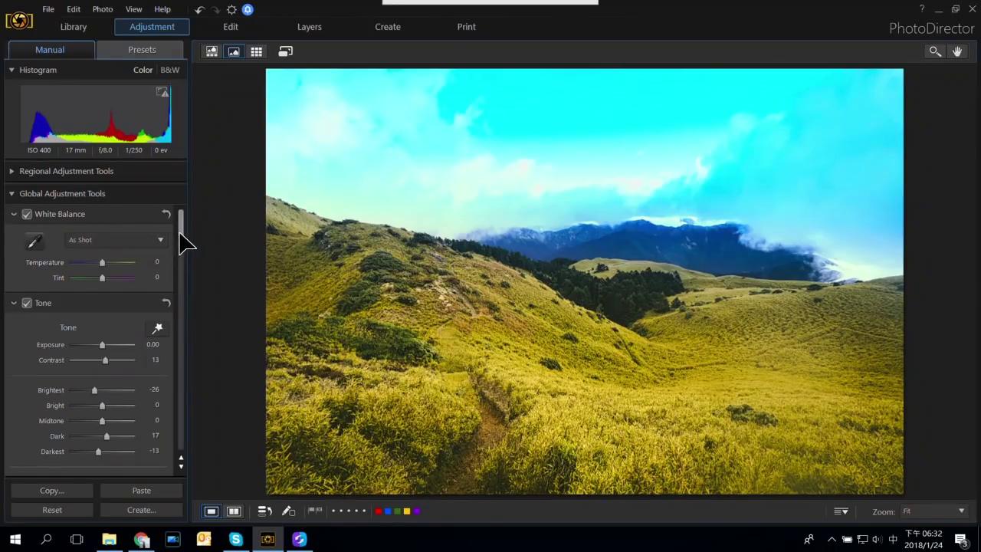
scroll(181, 242, down, 2)
click(27, 248)
click(27, 248)
drag(181, 228, 180, 261)
scroll(195, 241, up, 5)
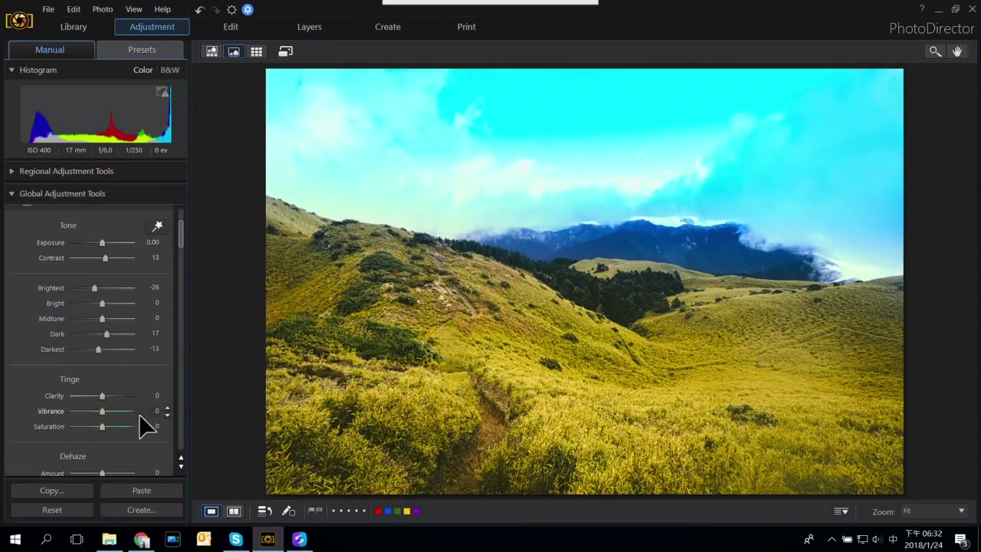
Step: Show the photo browser and view the ponytailed woman's portrait and its double-exposure version
click(211, 52)
scroll(695, 458, down, 10)
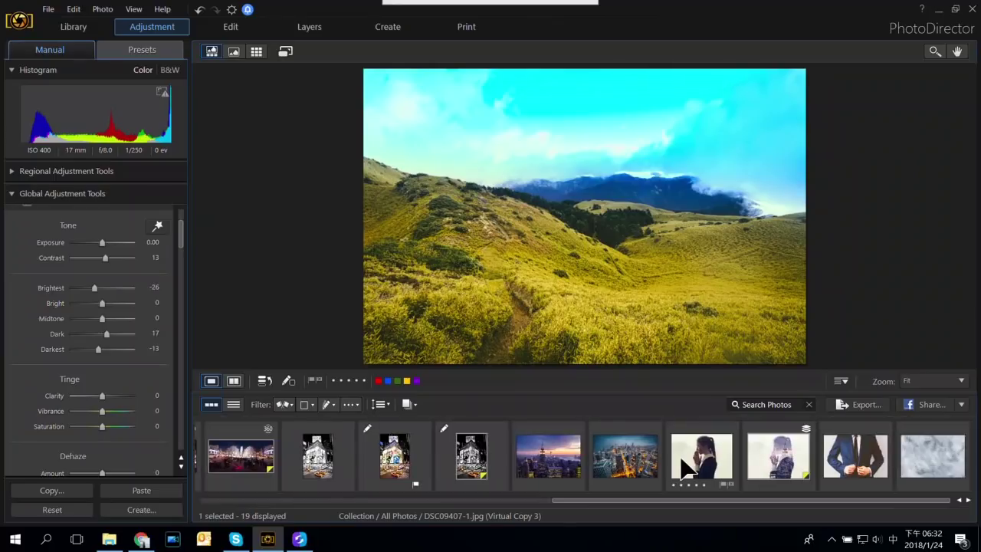
click(684, 465)
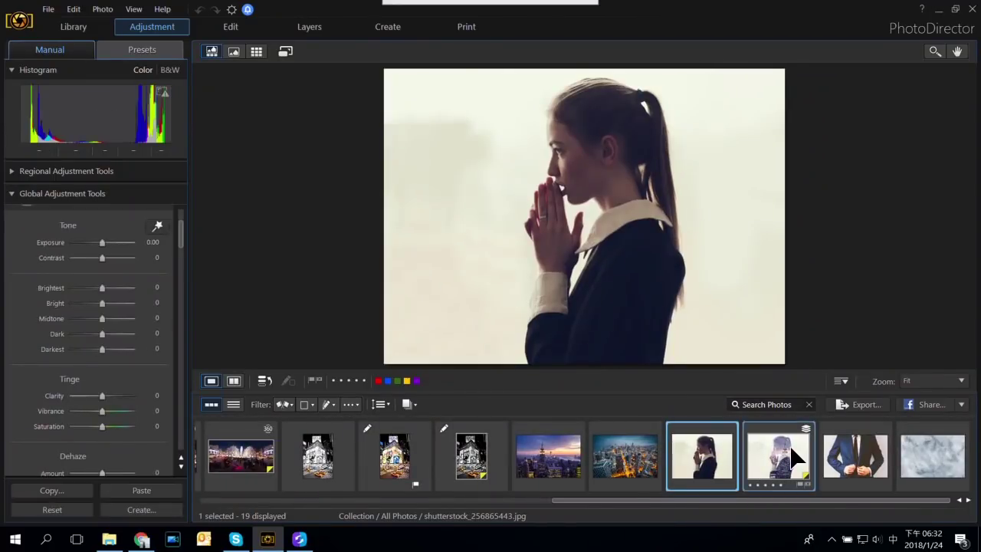
click(795, 458)
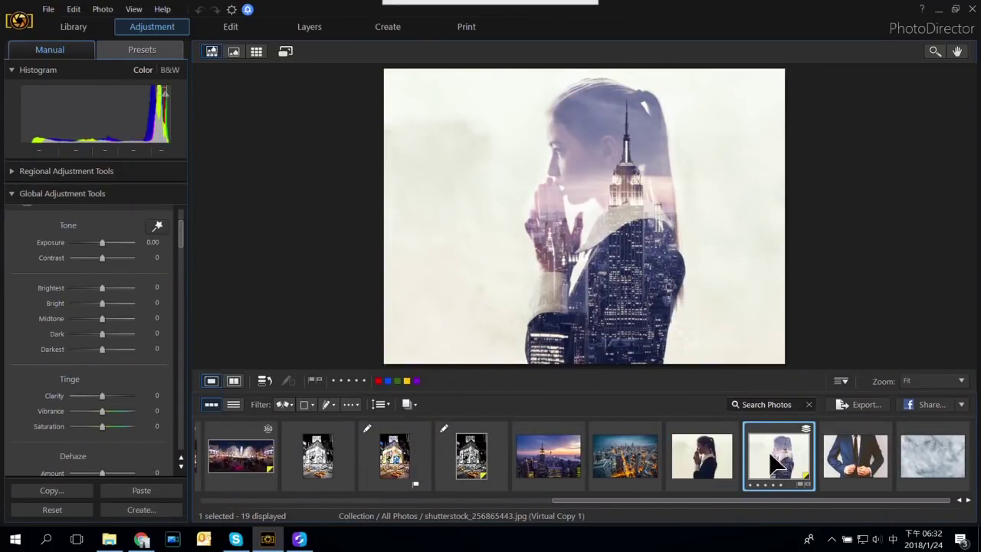
Step: Open the original portrait shutterstock_256865443.jpg for layer editing
click(720, 463)
click(309, 29)
click(635, 344)
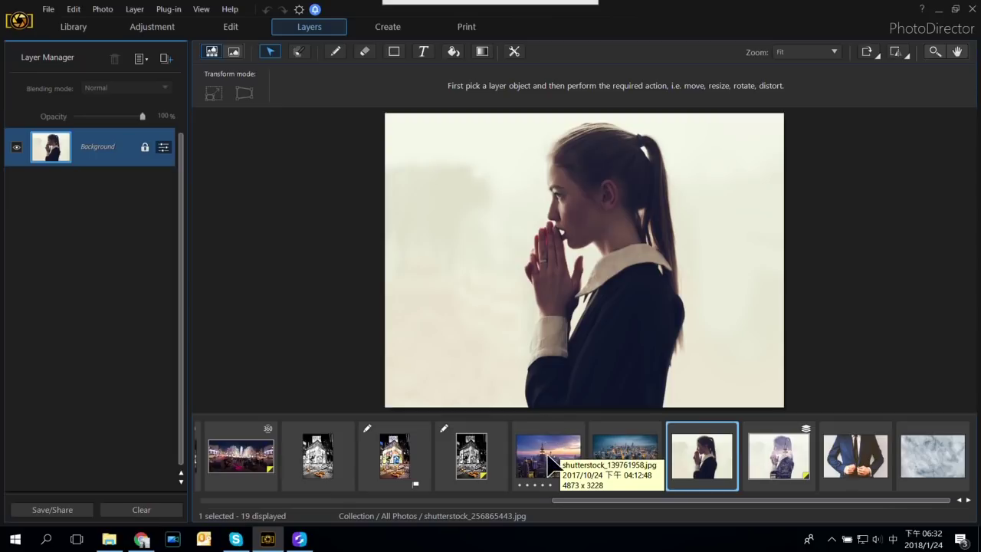
Step: Add the Empire State skyline photo shutterstock_139761958.jpg as a layer above the portrait and set its blending mode to Screen
drag(527, 444, 86, 144)
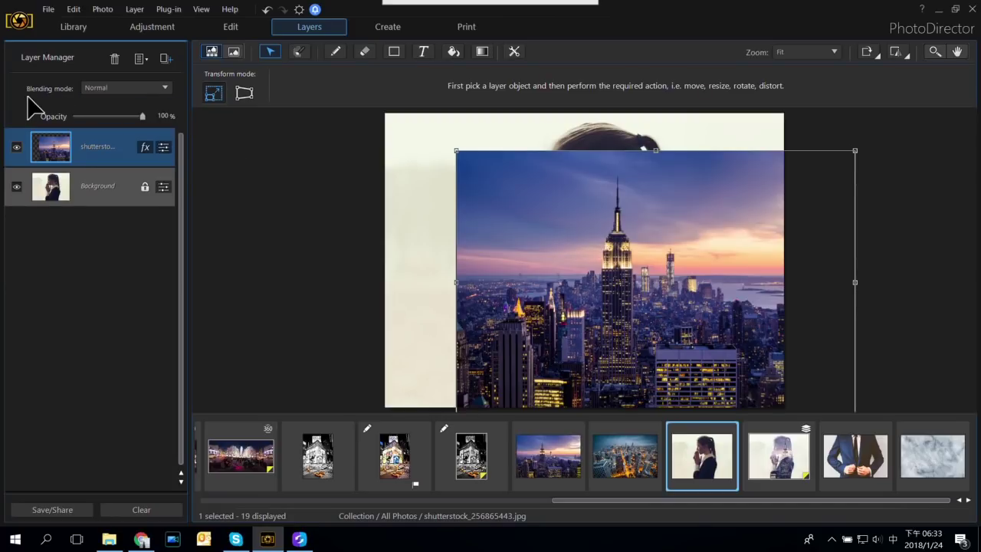
click(164, 89)
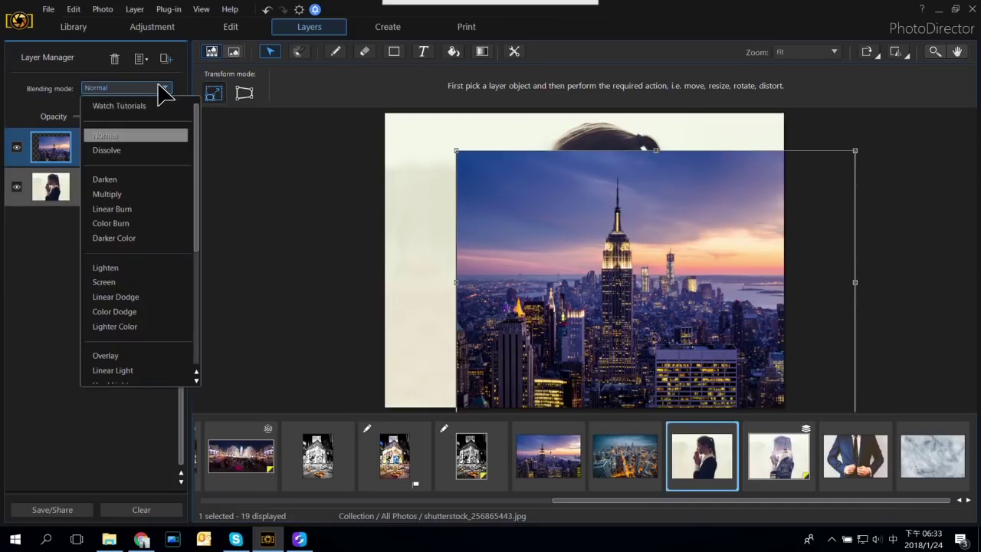
click(132, 151)
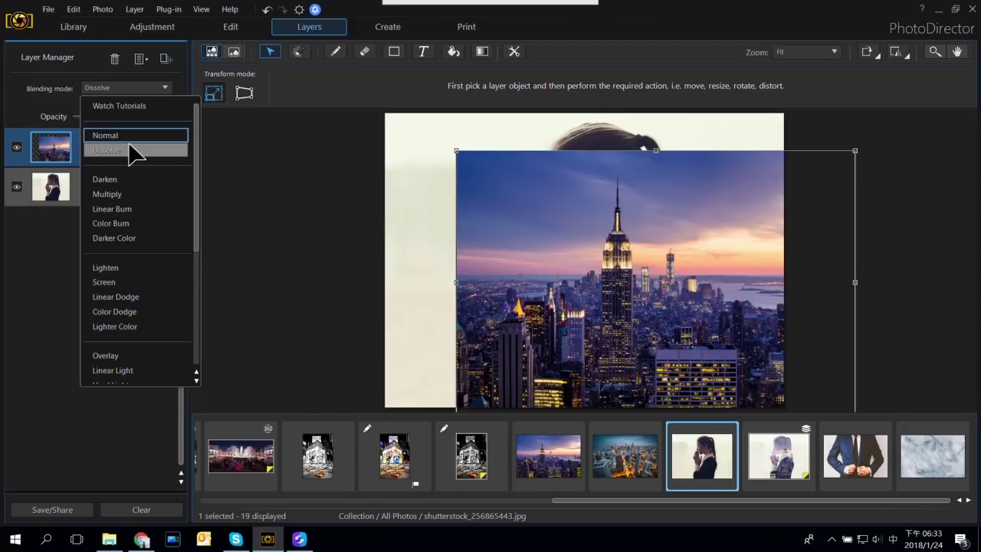
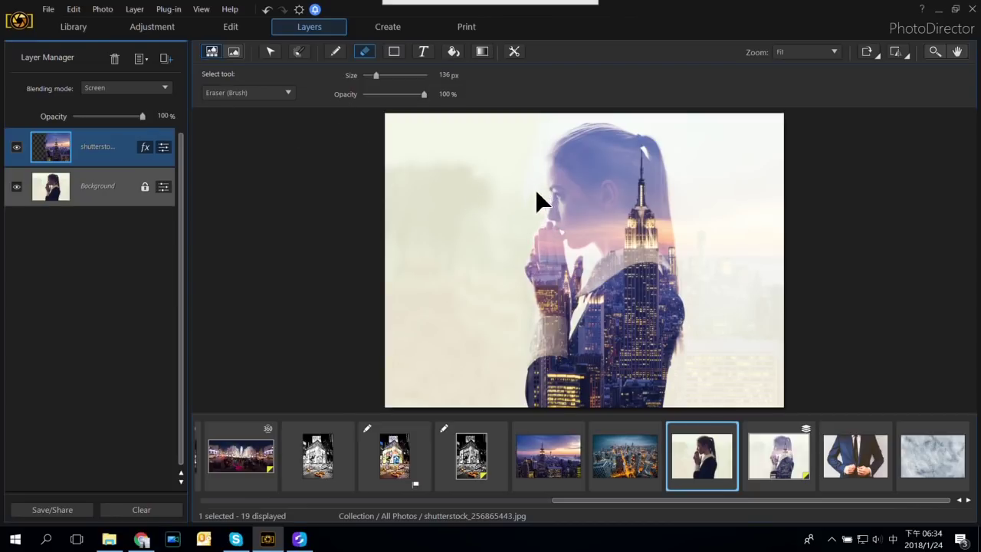
Step: Set the eraser size to 256 px and erase the skyline layer from the background behind the woman's ponytail and back
drag(374, 75, 385, 74)
mouse_move(718, 129)
mouse_down()
mouse_move(714, 243)
mouse_move(699, 187)
mouse_up()
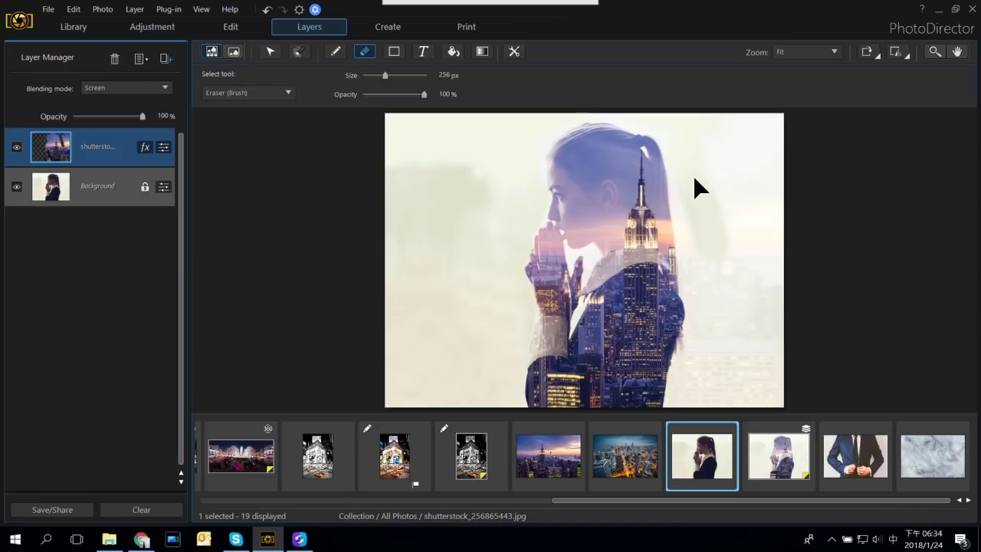
mouse_move(713, 291)
mouse_down()
mouse_move(780, 98)
mouse_move(789, 226)
mouse_move(750, 286)
mouse_move(700, 207)
mouse_move(697, 277)
mouse_move(728, 158)
mouse_move(730, 329)
mouse_move(715, 303)
mouse_move(710, 328)
mouse_up()
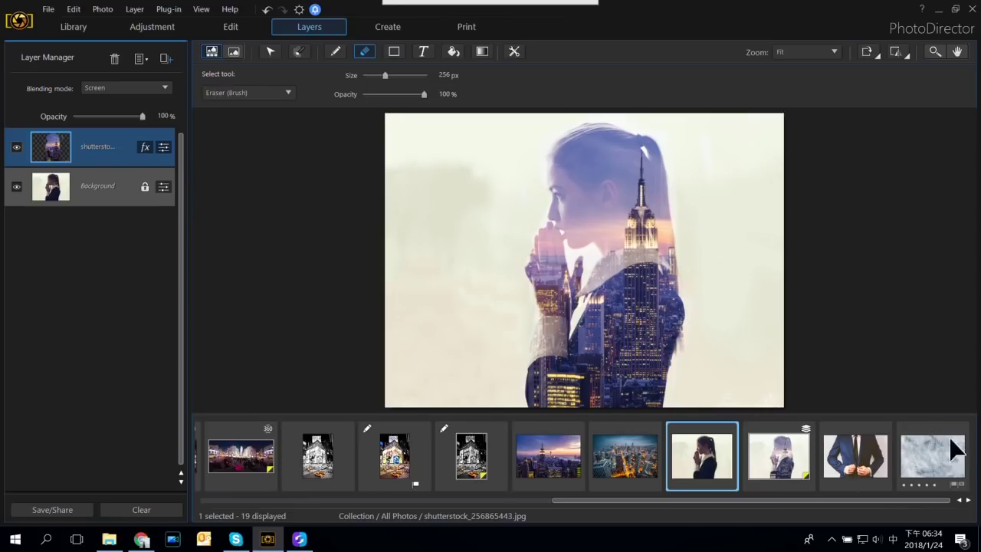
Step: Add the grey watercolor texture as a layer between the skyline and the portrait, and enlarge it to cover the whole photo
drag(925, 462, 85, 170)
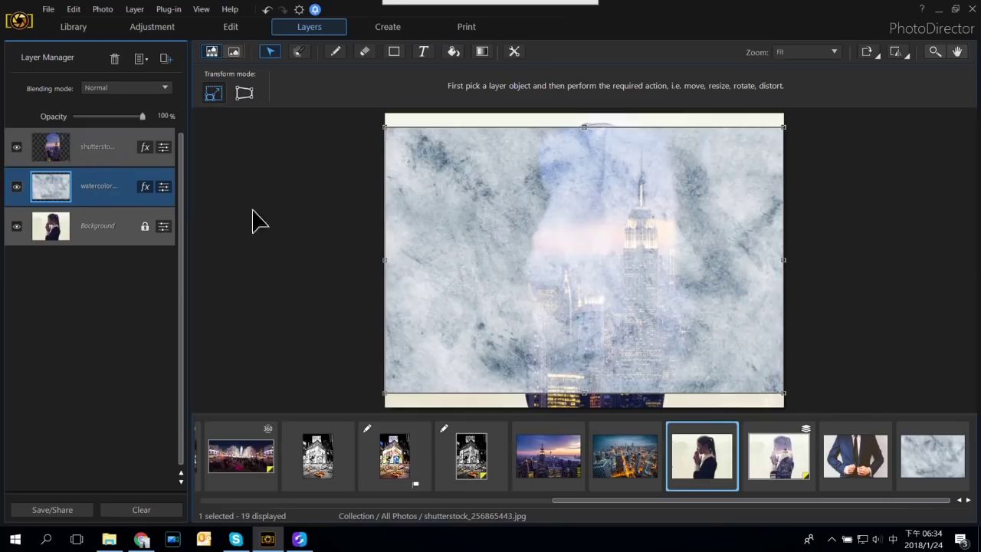
drag(383, 393, 344, 419)
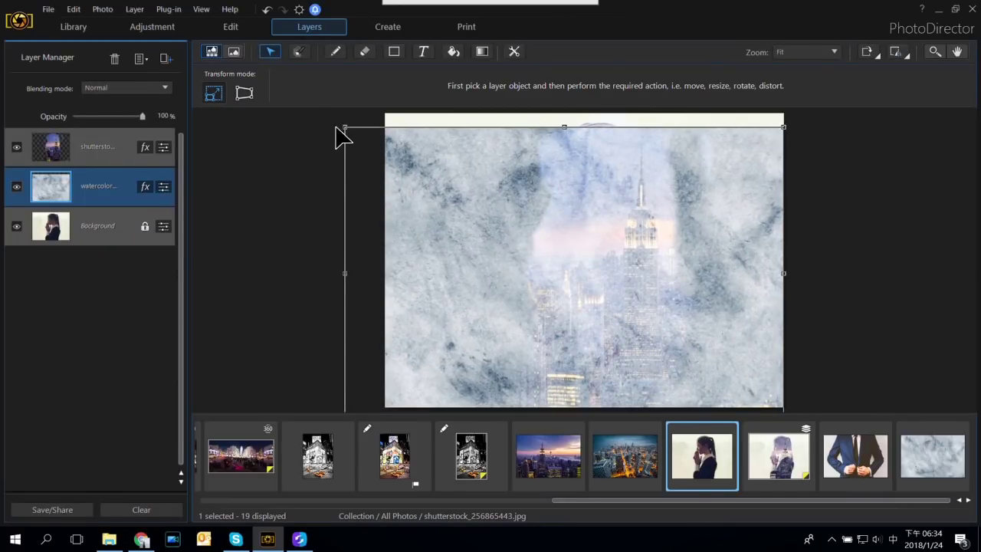
drag(346, 128, 315, 112)
Step: Set the watercolor layer's blending mode to Overlay and its opacity to 64%
click(101, 88)
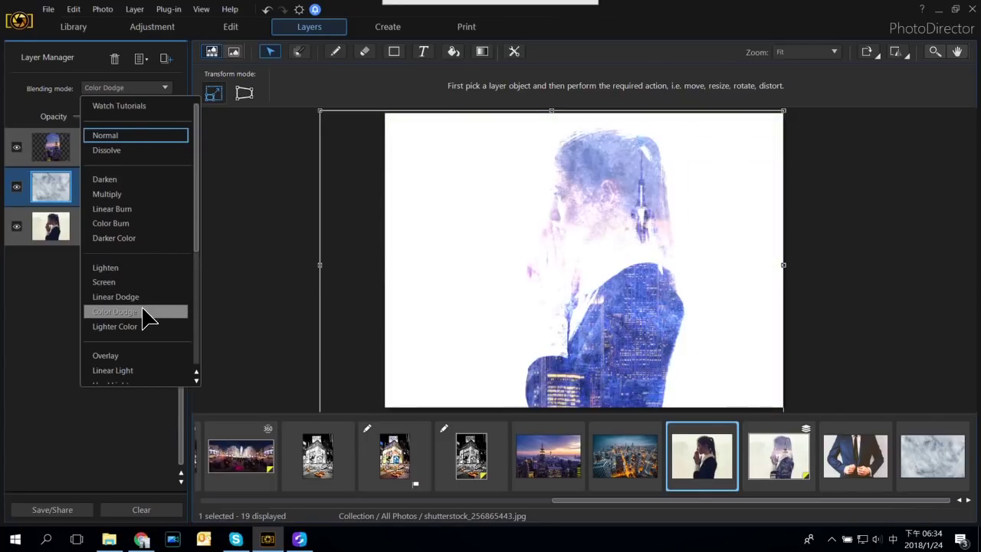
scroll(140, 316, down, 3)
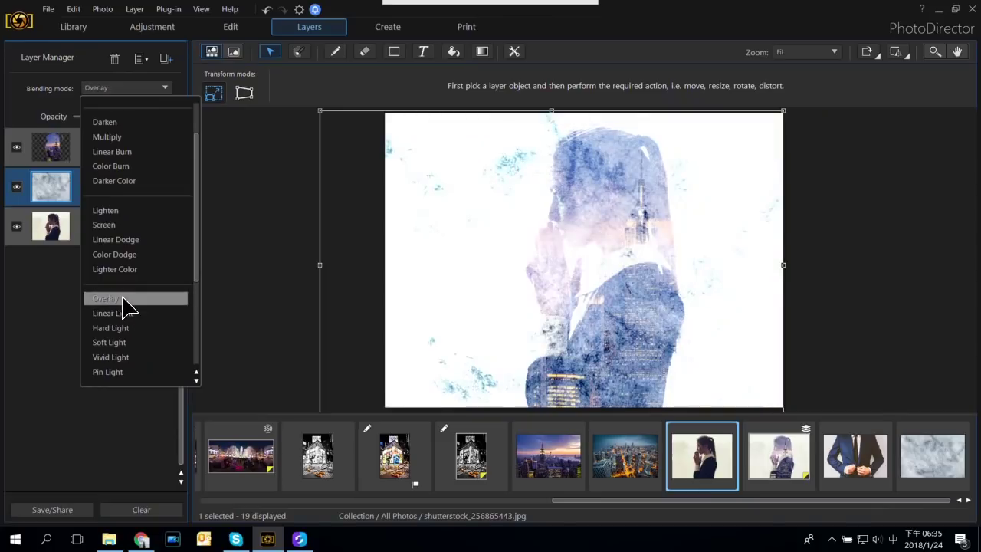
click(120, 298)
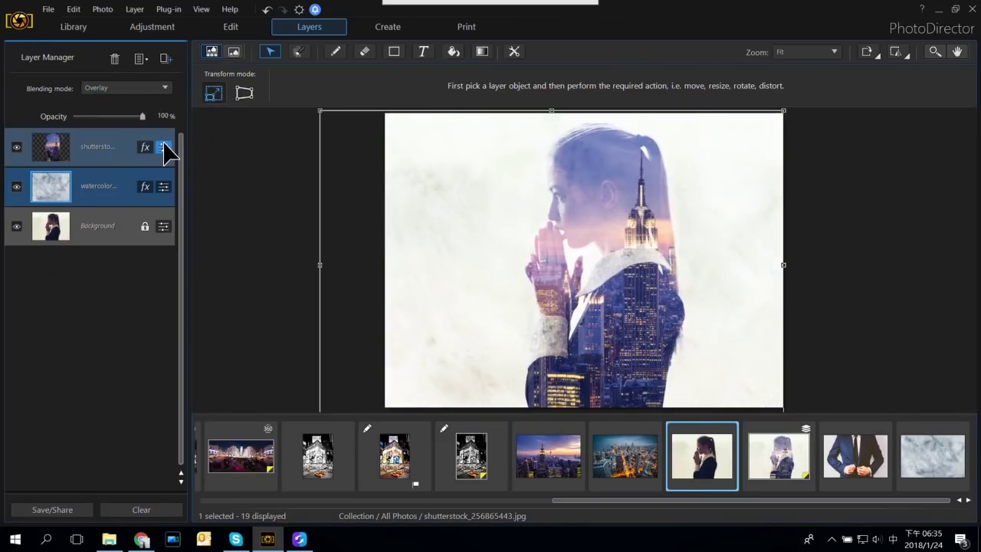
drag(144, 117, 118, 129)
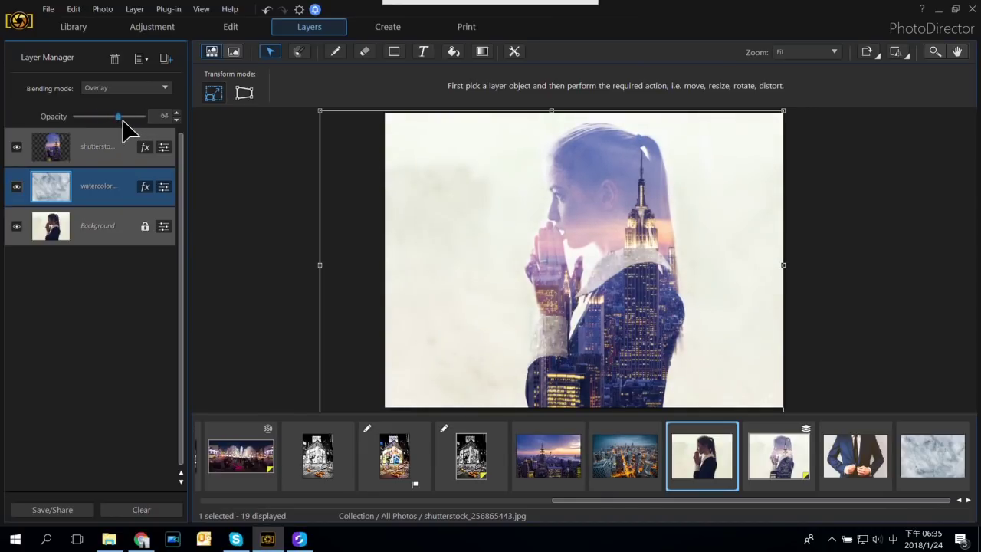
Step: Adjust the skyline layer's tone with saturation -39 and contrast 87, compare it with the tone adjustment off, and apply it
click(121, 147)
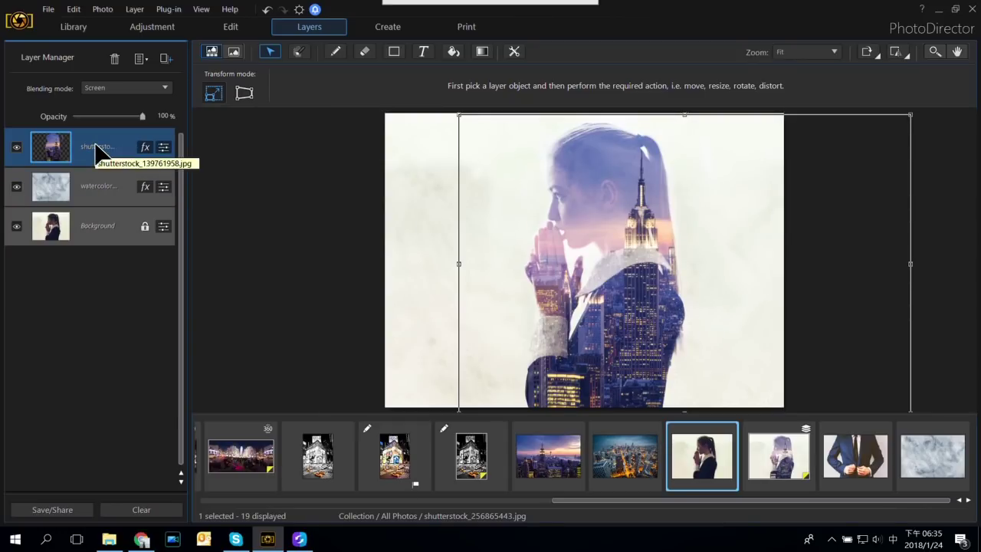
click(164, 148)
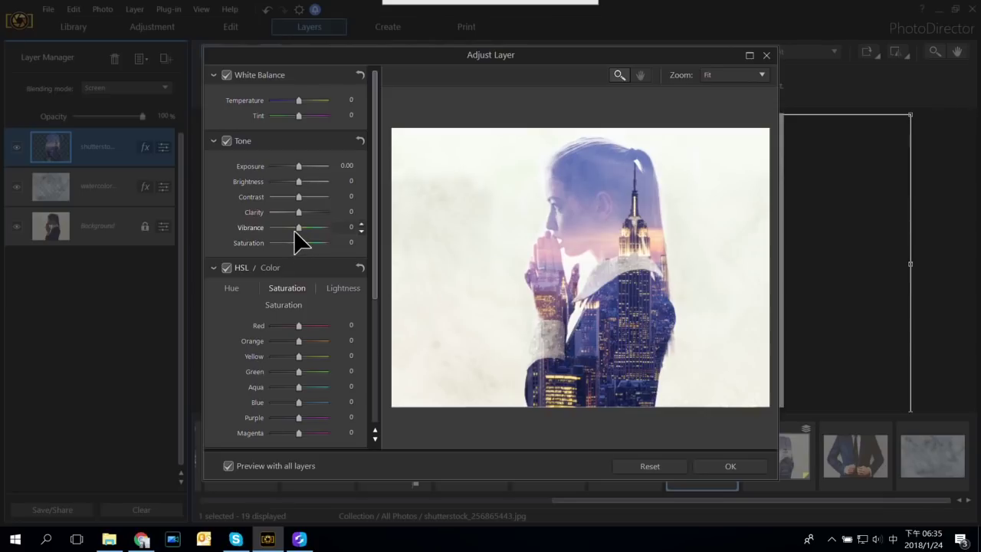
drag(308, 244, 287, 244)
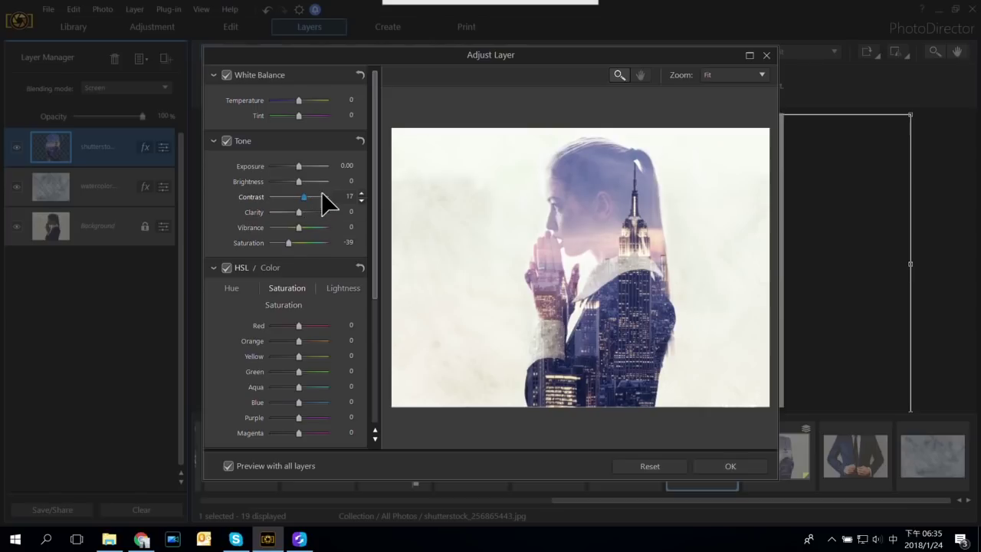
drag(322, 196, 323, 196)
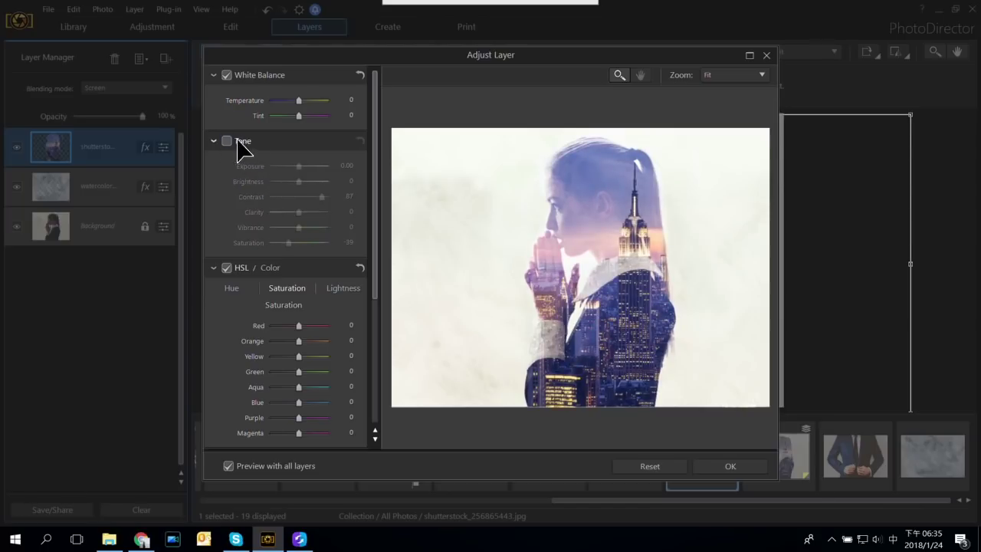
click(227, 141)
click(226, 141)
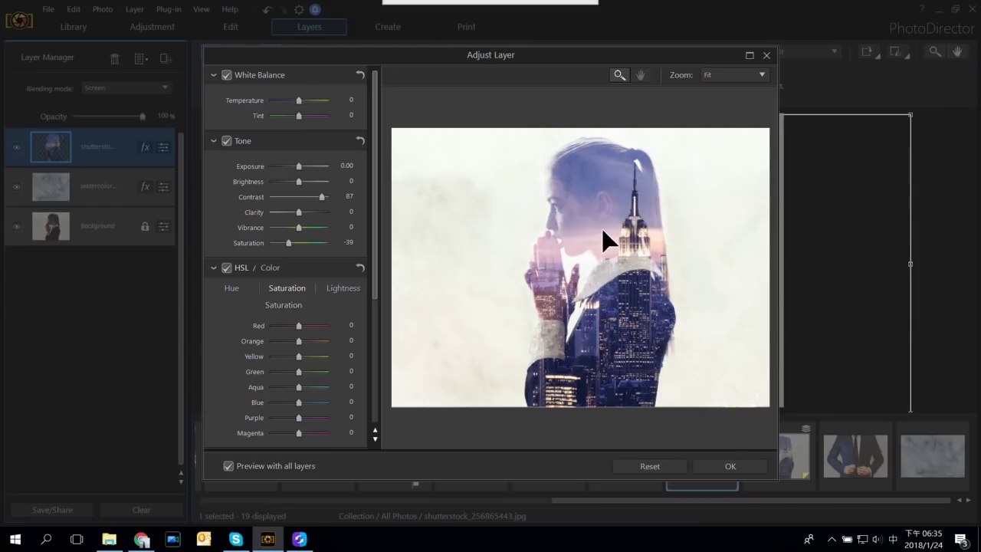
click(737, 466)
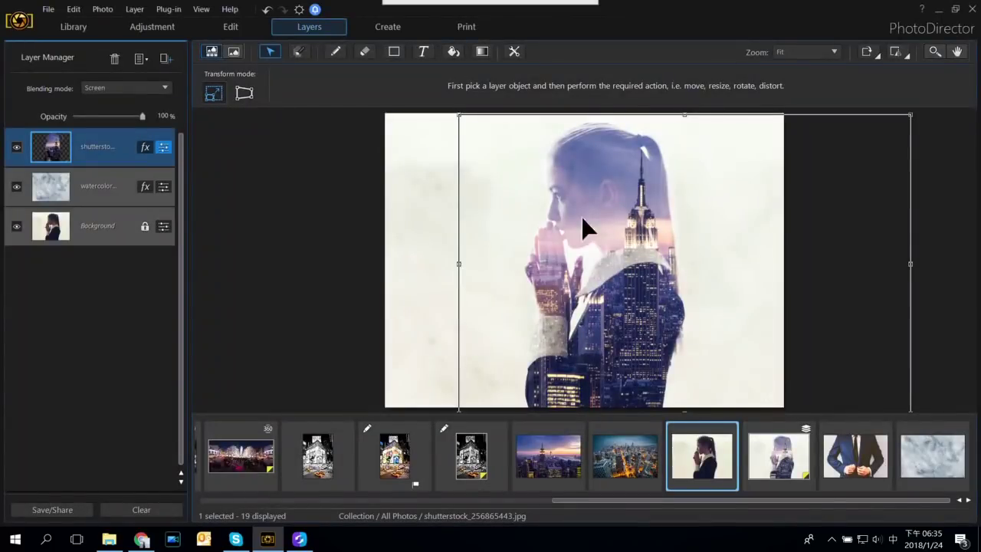
click(307, 259)
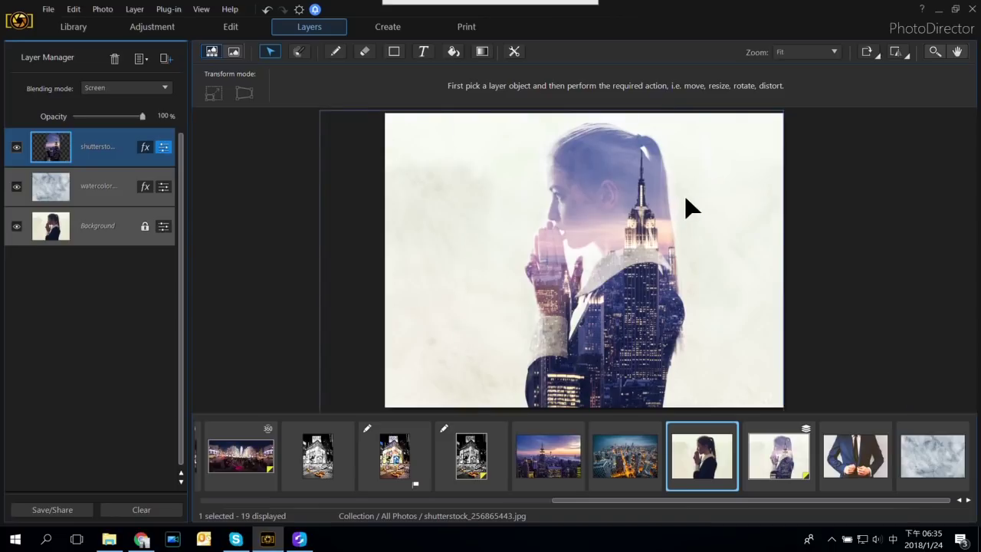
Step: Open the colour Times Square photo shutterstock_136061687.jpg, saving the double-exposure changes as a virtual copy
mouse_move(701, 431)
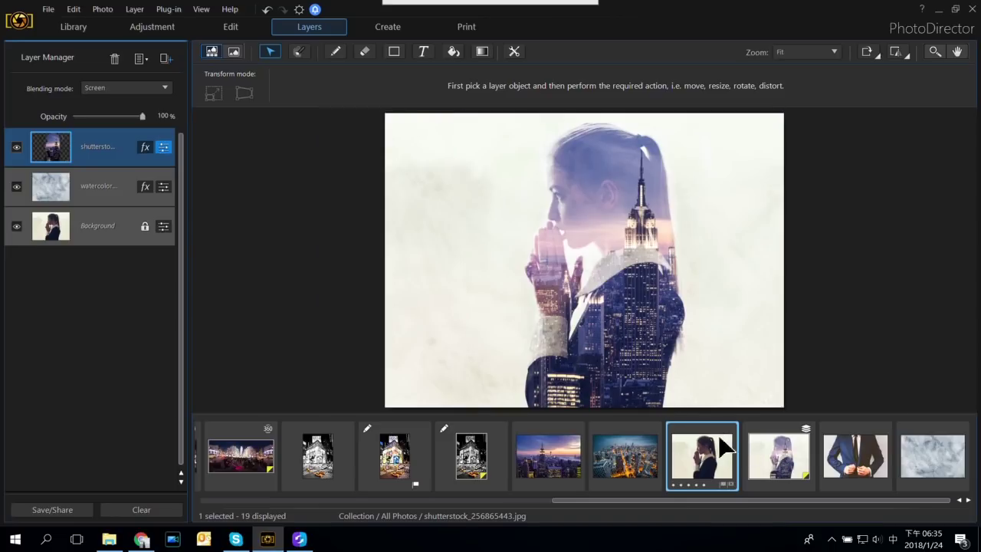
scroll(713, 463, up, 1)
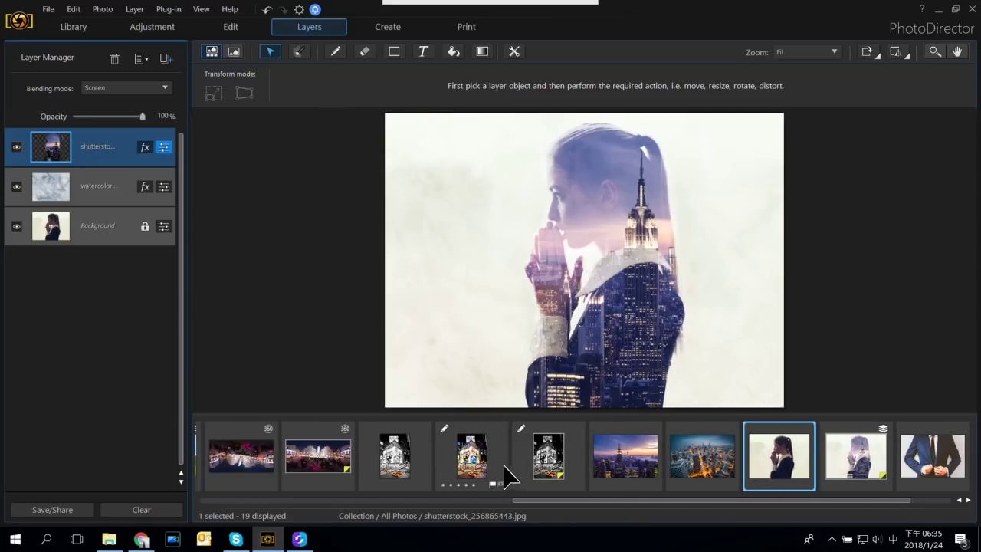
click(474, 460)
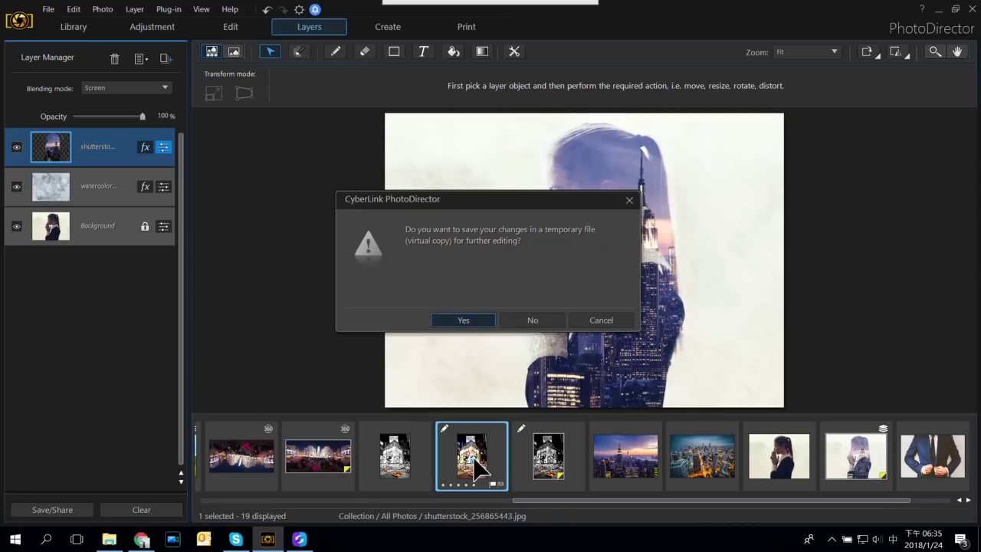
click(479, 318)
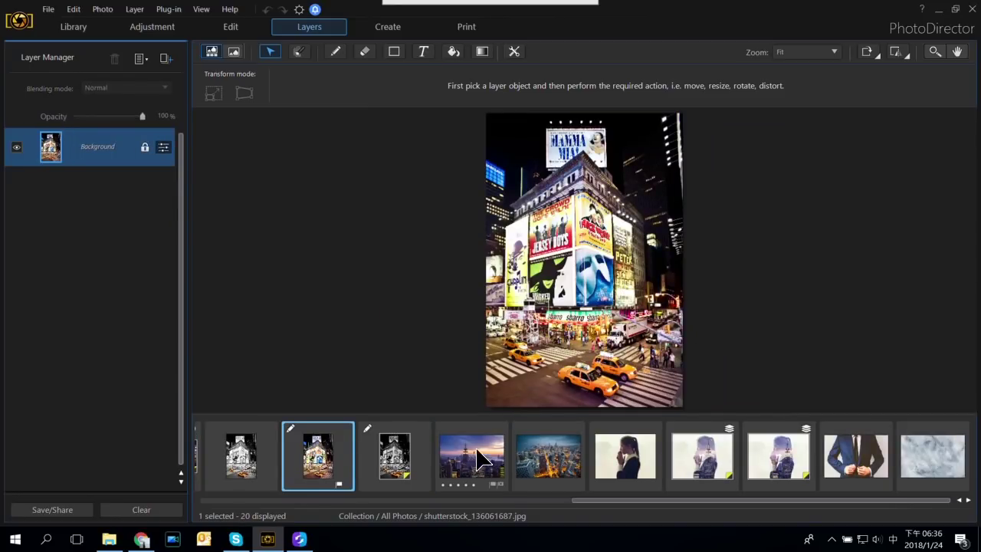
Step: Switch the Times Square photo to the Adjustment module and reset all its edits
scroll(344, 464, up, 1)
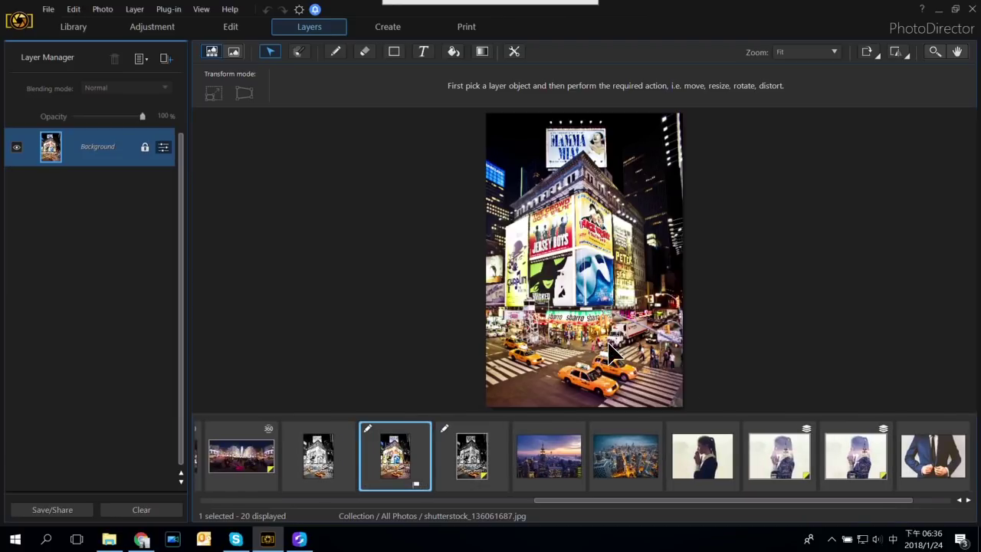
right_click(400, 459)
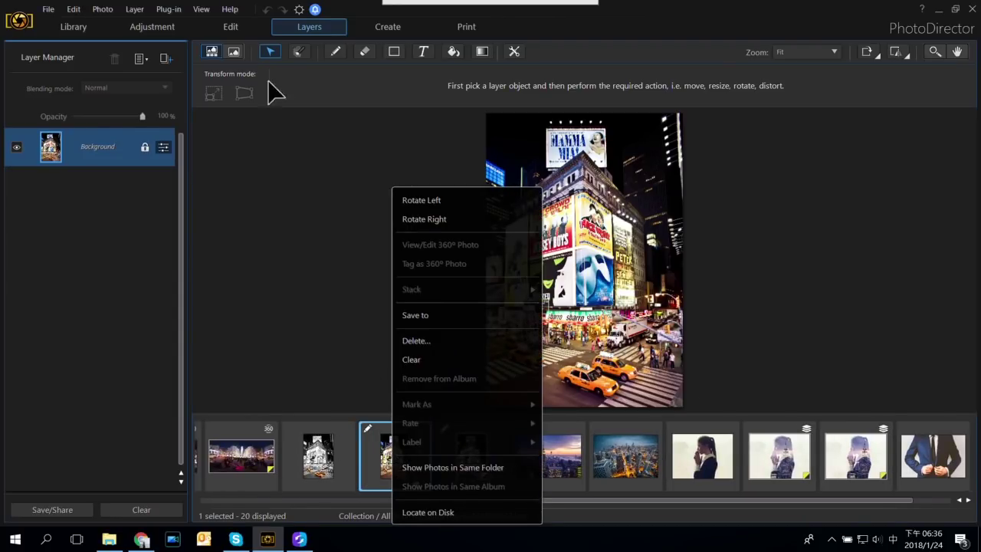
click(157, 30)
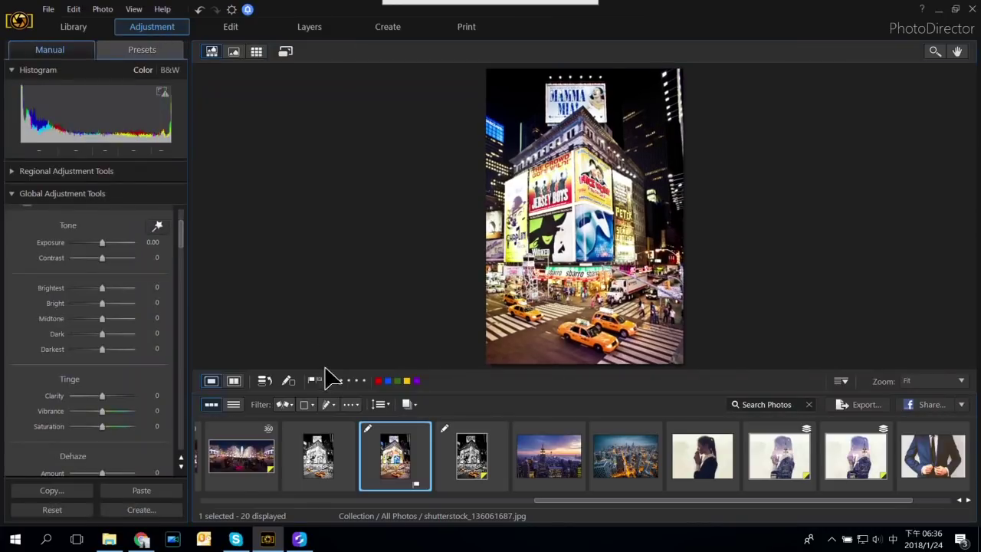
right_click(394, 450)
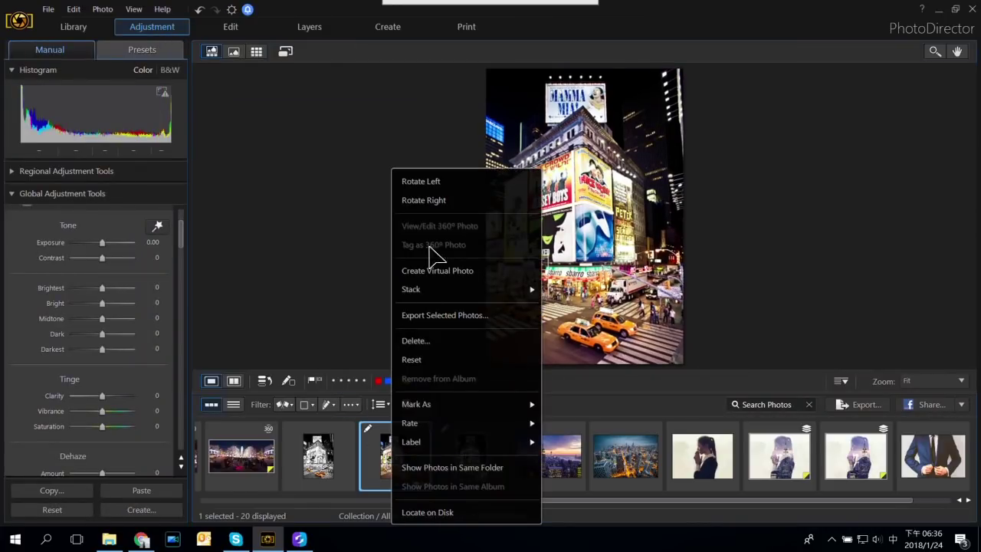
click(423, 359)
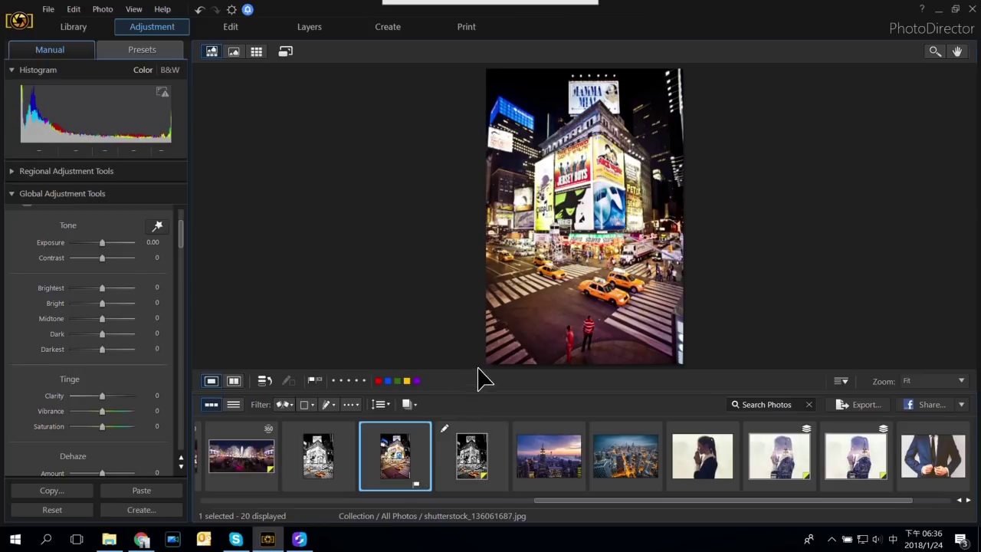
Step: Crop the Times Square photo at its original aspect ratio around the billboards and taxis, cutting off the pedestrians in the foreground
click(12, 198)
click(9, 194)
scroll(97, 291, up, 2)
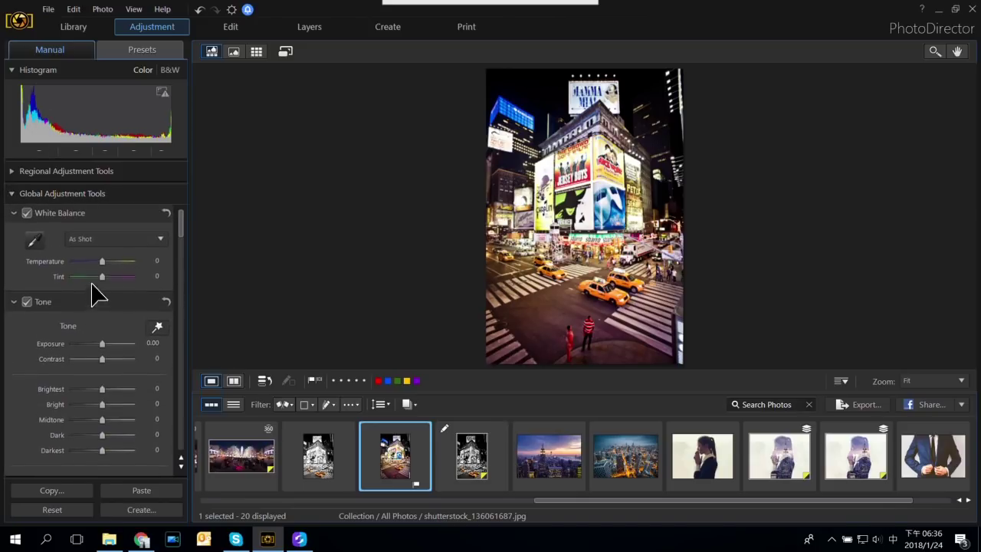
click(12, 171)
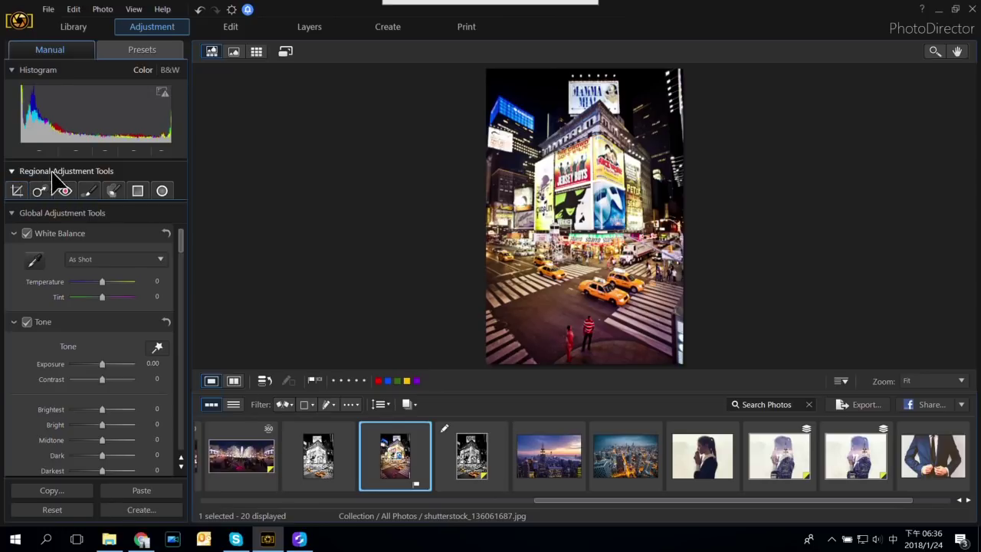
click(18, 191)
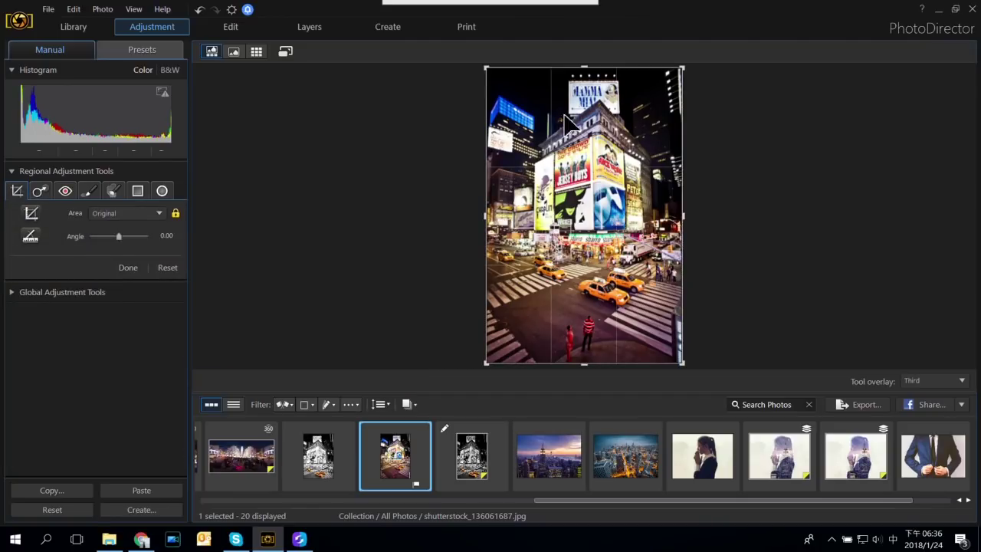
drag(488, 359, 523, 311)
drag(630, 233, 626, 234)
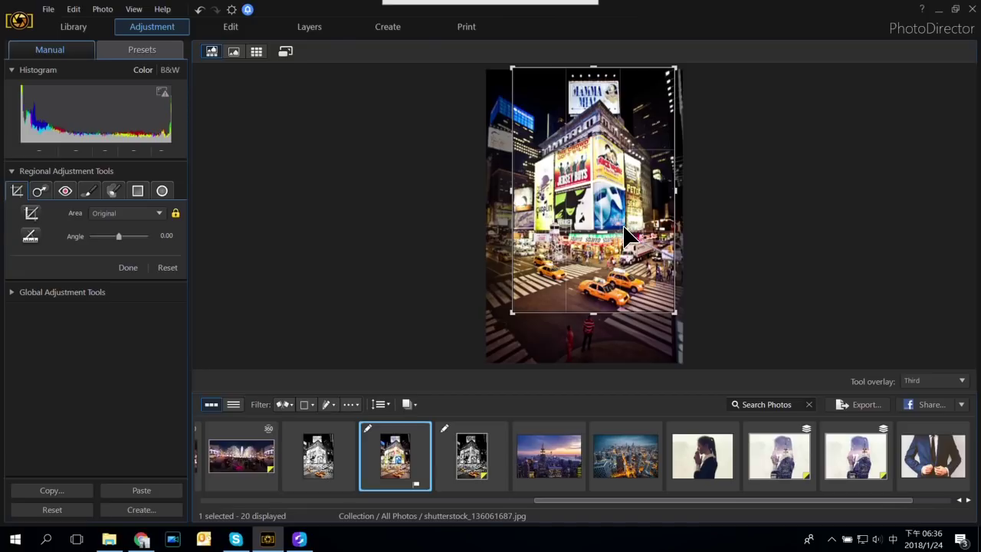
key(Return)
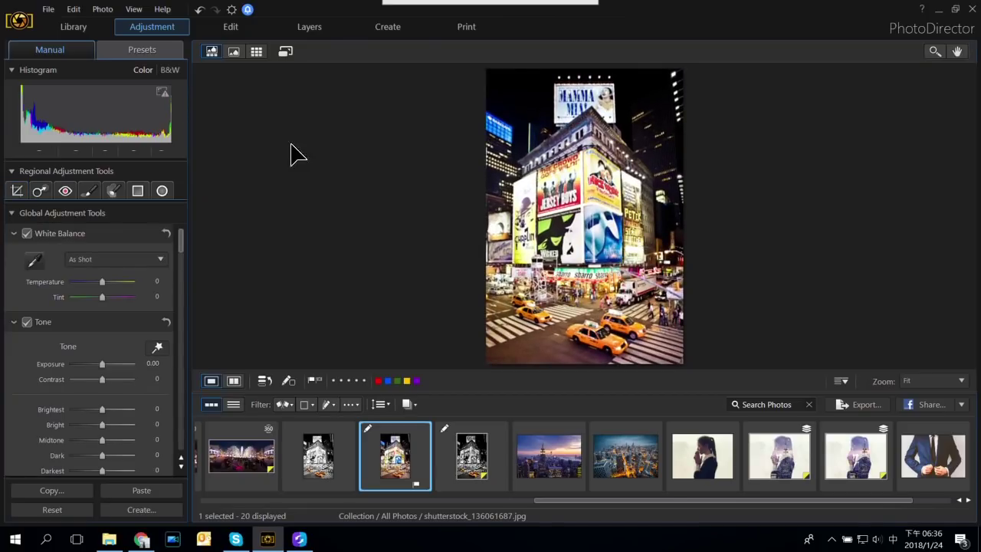
Step: Show the cropped Times Square photo without the photo browser and switch to the Edit module
click(235, 53)
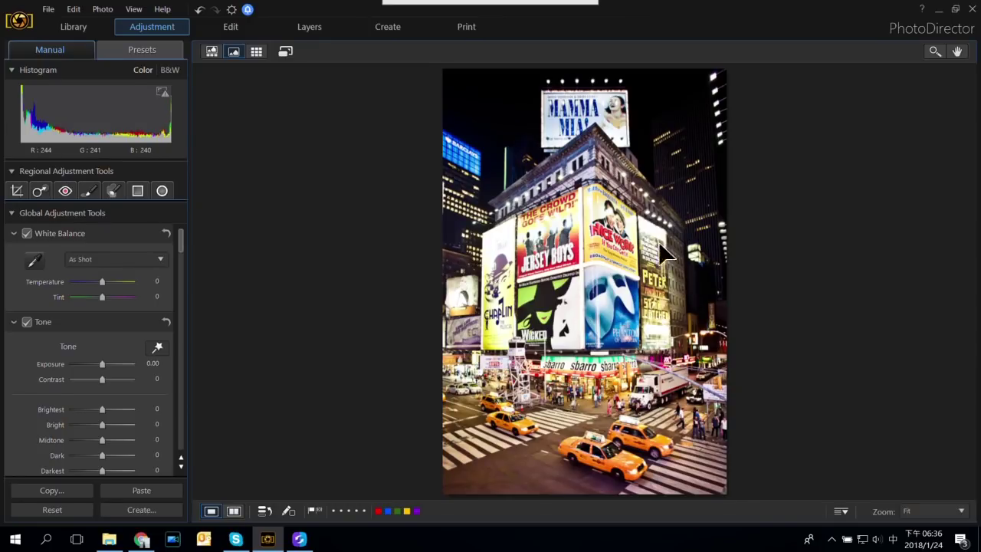
click(240, 31)
click(624, 333)
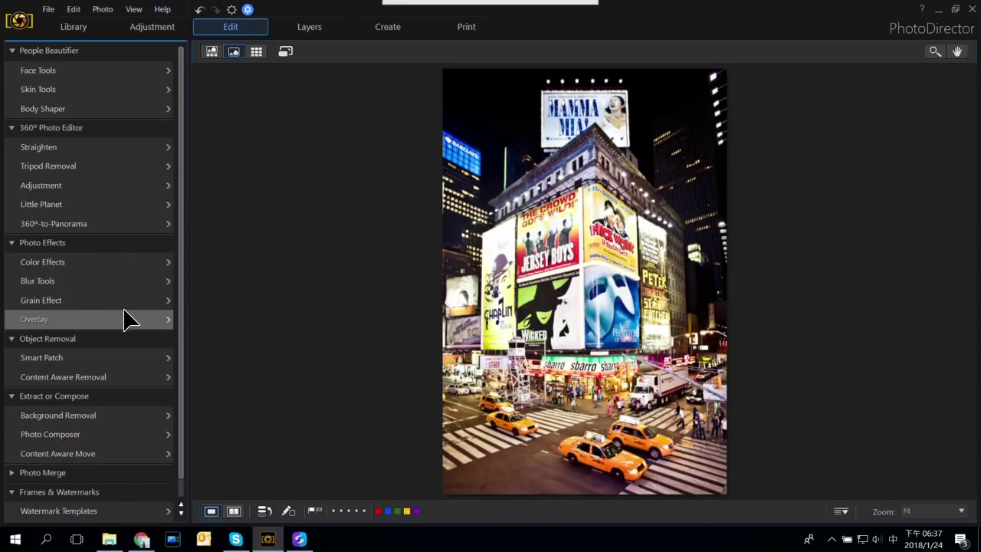
Step: Apply the Color Splash effect to the Times Square photo, sampling the front taxi's orange as the colour to keep
click(140, 263)
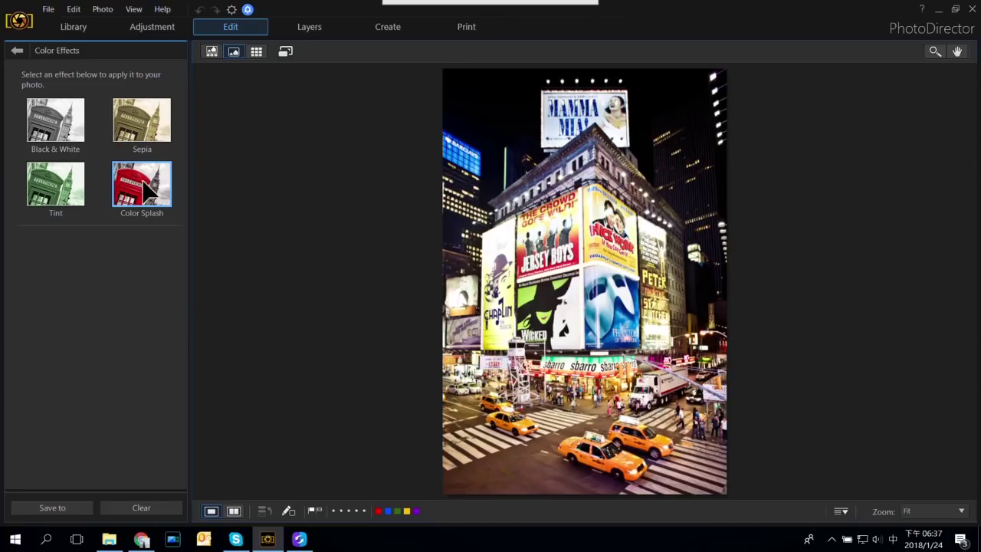
click(151, 189)
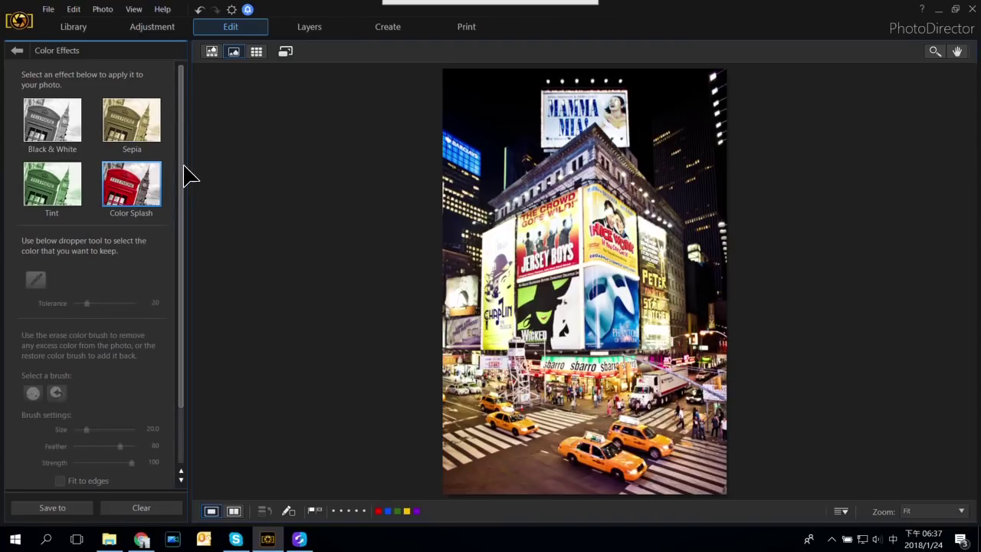
scroll(177, 230, down, 2)
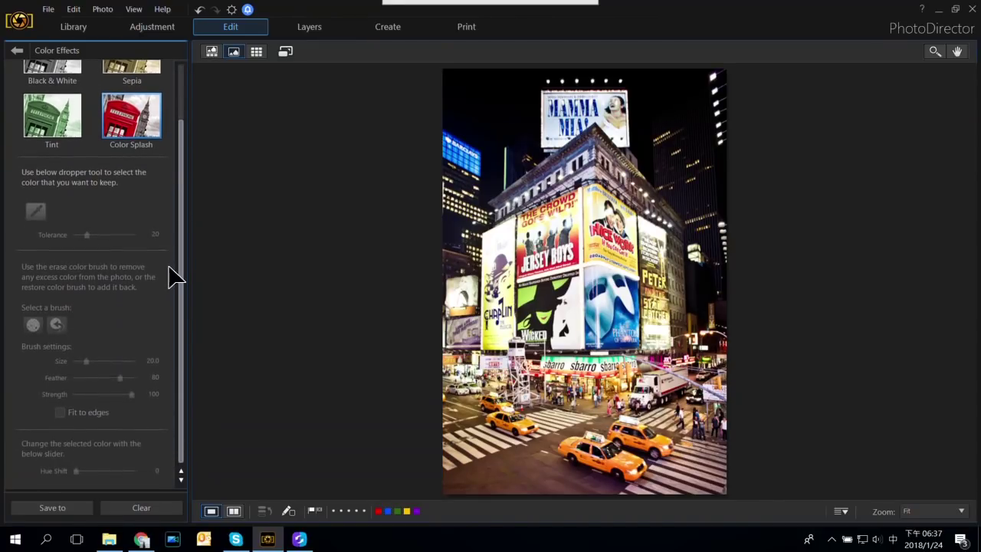
click(35, 211)
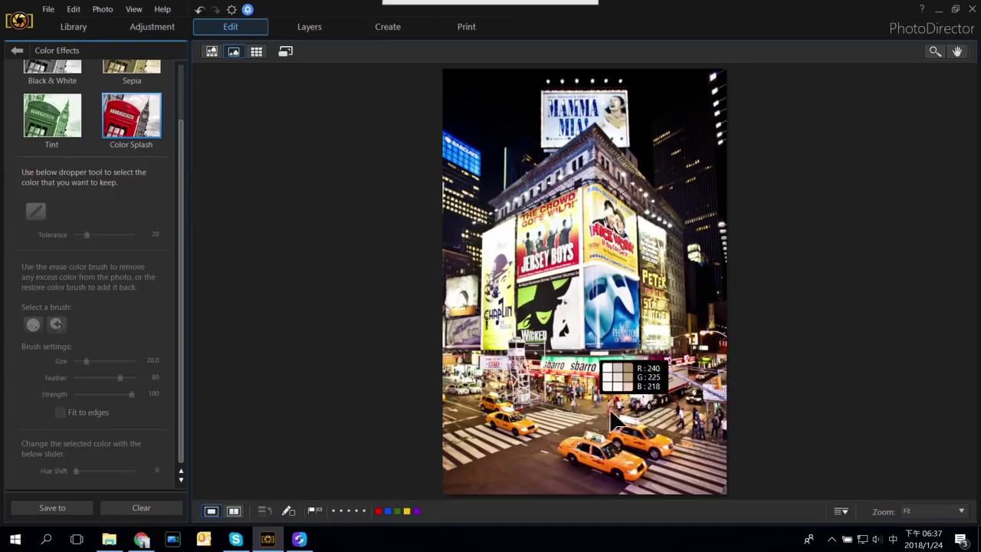
click(567, 450)
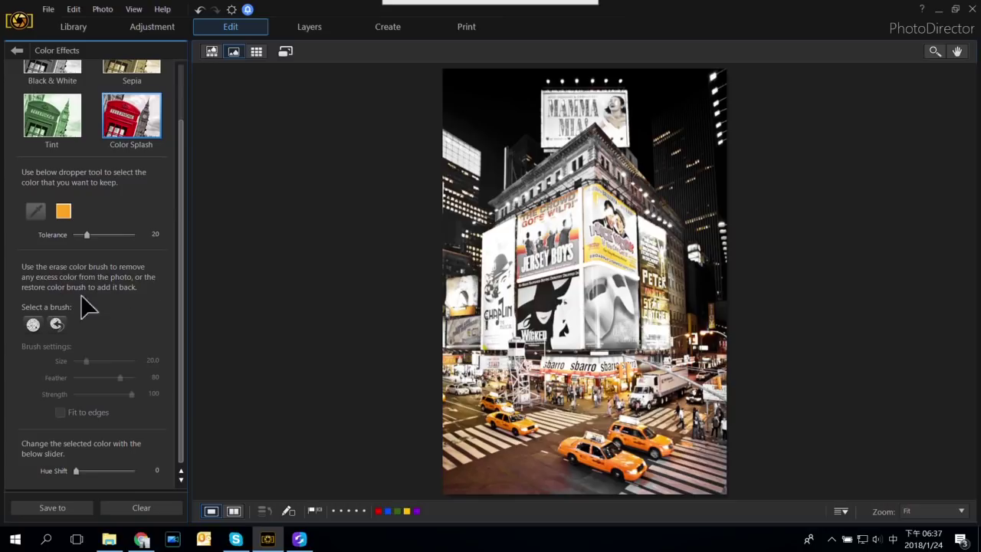
Step: Erase leftover colour from the billboards, storefronts and street with the erase color brush, reducing its size from 20 to 10
click(34, 326)
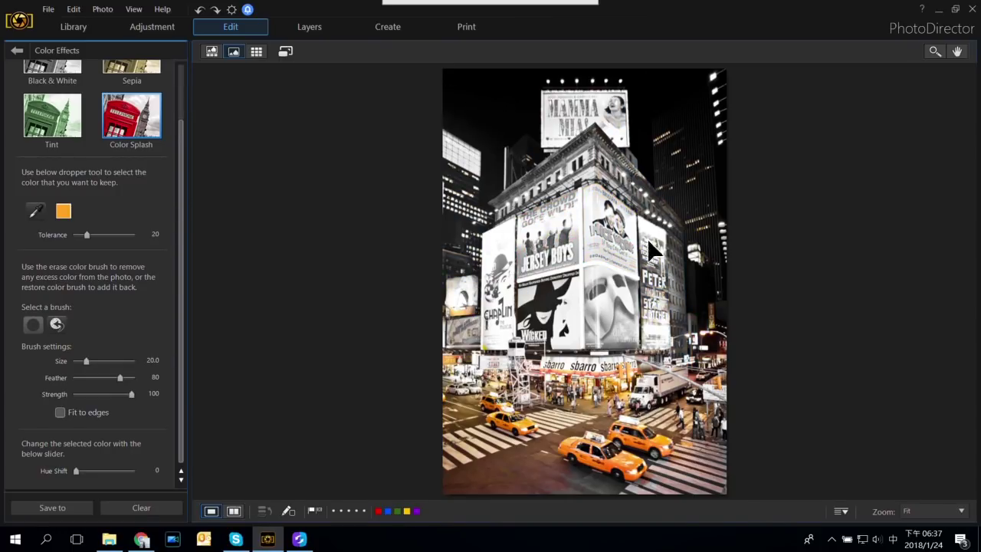
scroll(576, 383, down, 5)
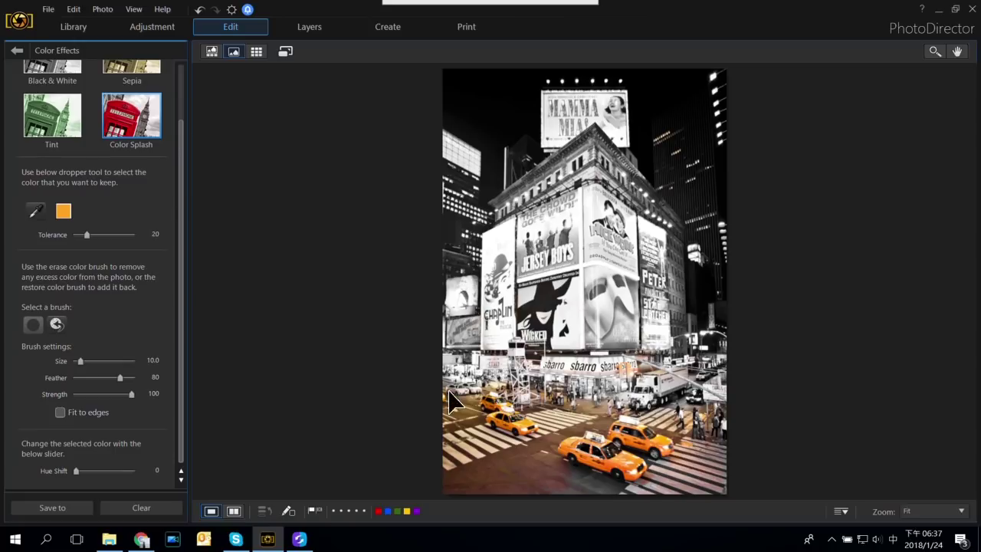
scroll(464, 383, up, 1)
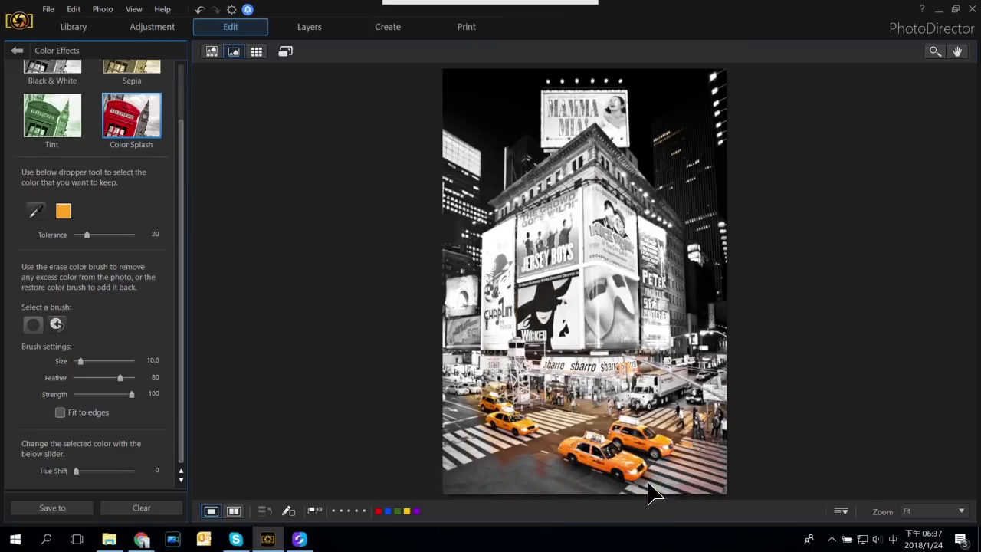
Step: Erase the excess colour from the road and crosswalks around the taxis with the erase color brush at size 15
scroll(677, 436, up, 1)
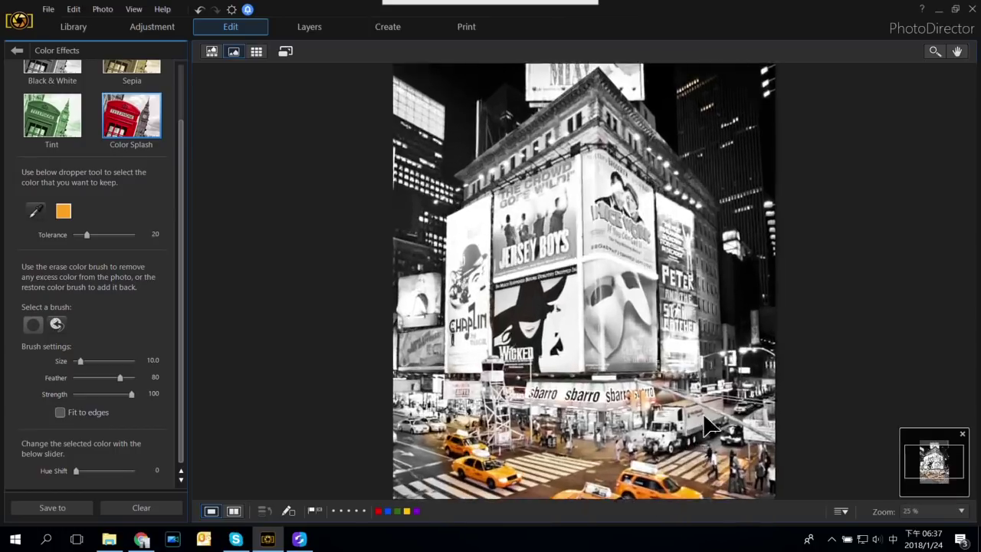
scroll(674, 267, down, 1)
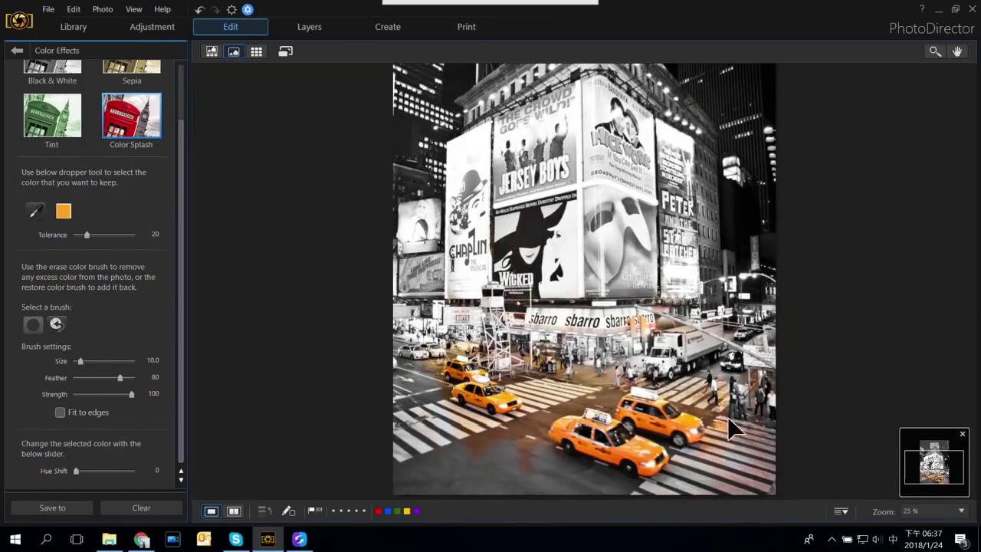
scroll(724, 455, up, 1)
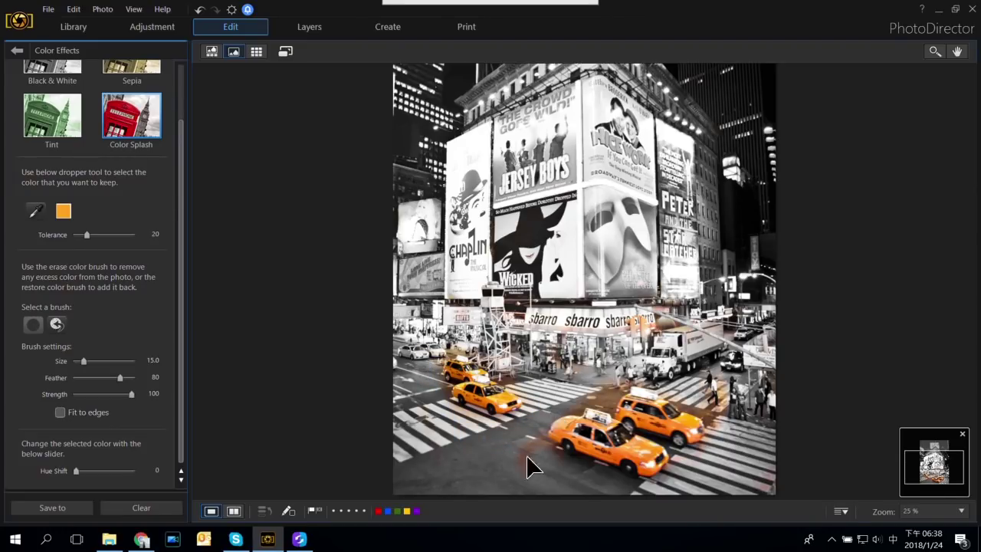
scroll(605, 391, down, 3)
click(58, 326)
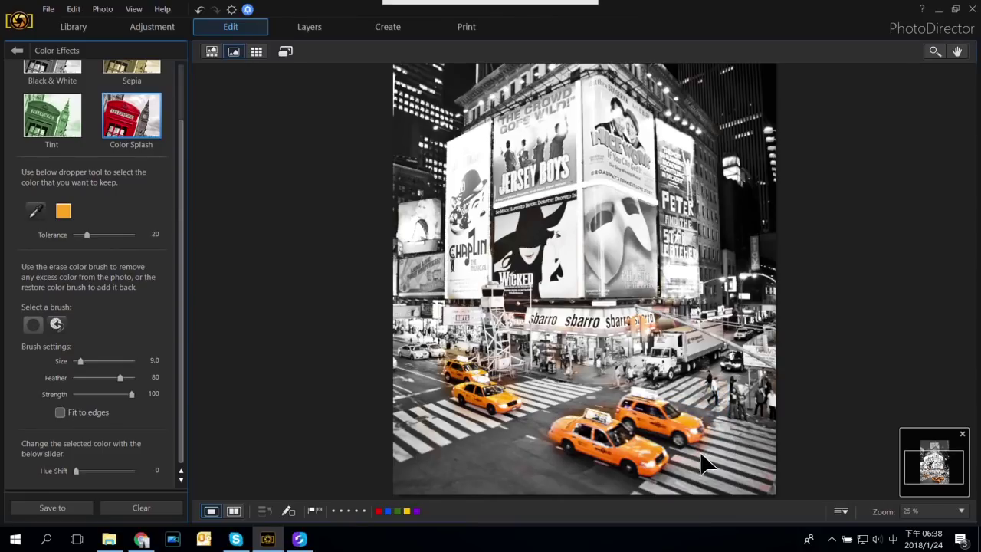
Step: Clean the remaining colour traces off the sbarro storefront with the erase color brush at size 7
scroll(520, 318, up, 4)
scroll(487, 343, down, 7)
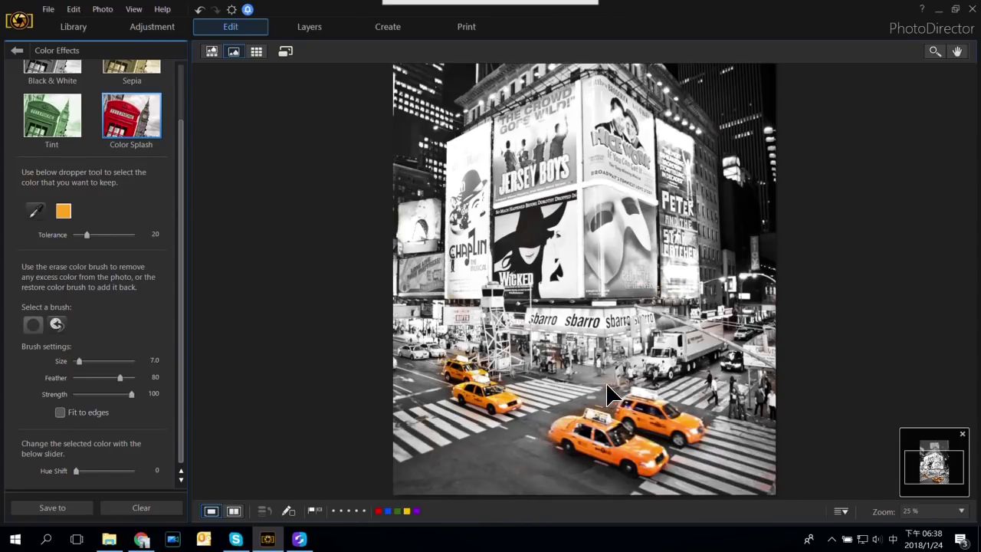
scroll(595, 328, down, 1)
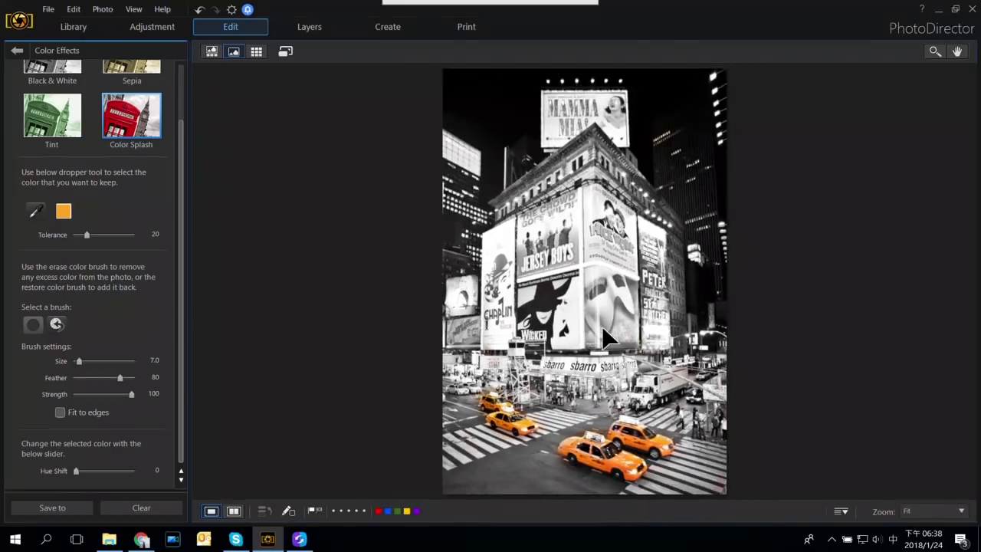
Step: Switch to the Adjustment module, saving the Color Splash changes as a virtual copy
click(149, 34)
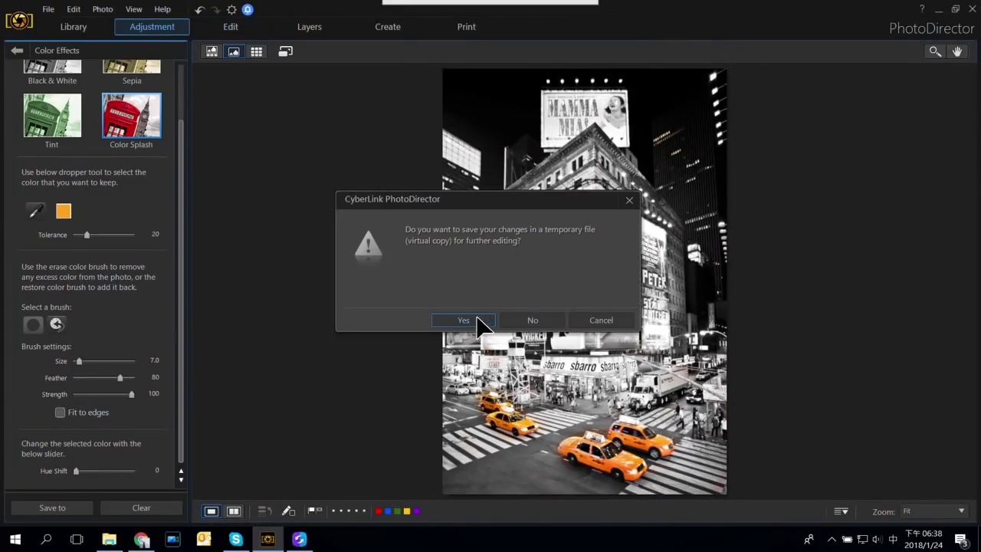
click(464, 326)
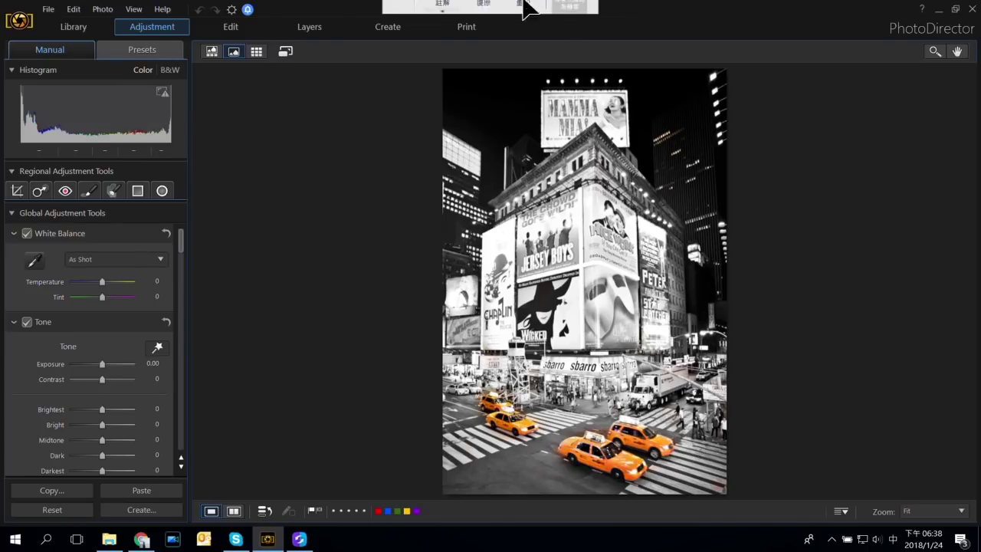
Step: Mask the four orange taxis with the intelligent adjustment selection brush, reducing the brush size to 12
click(113, 191)
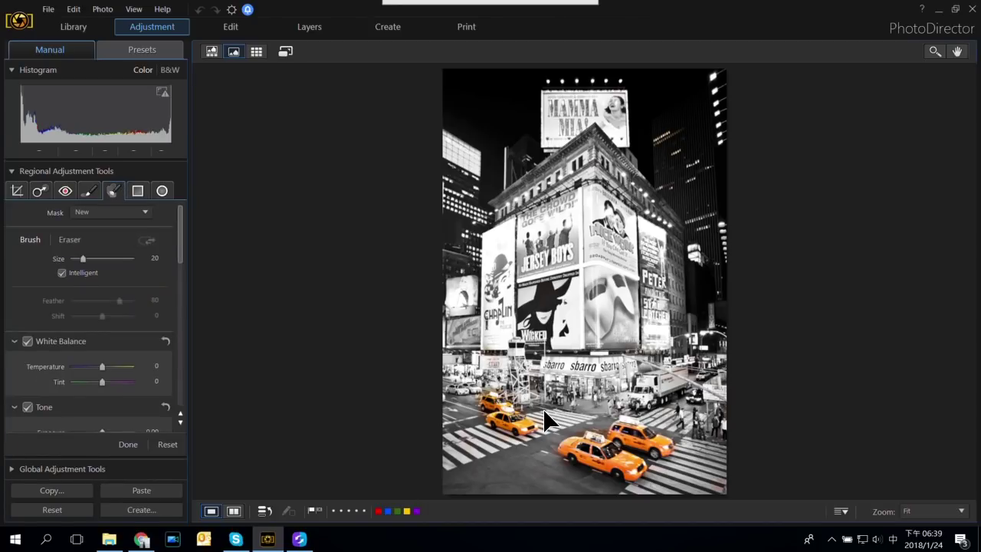
scroll(565, 438, up, 1)
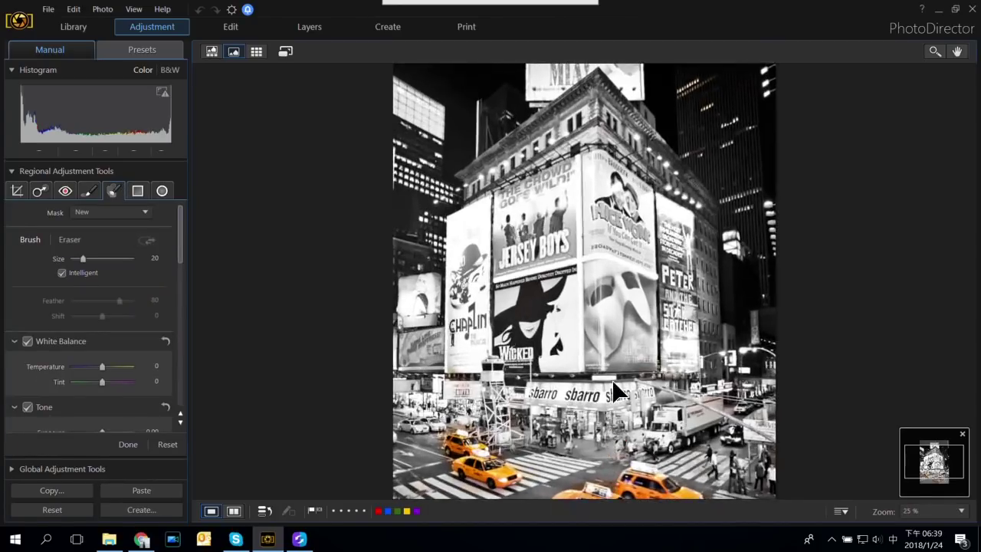
scroll(471, 383, down, 2)
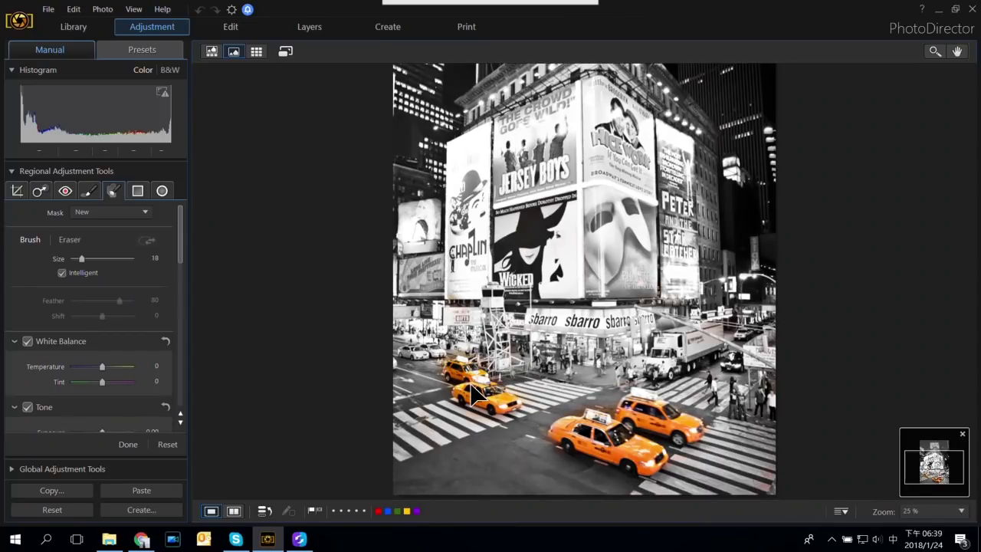
drag(470, 398, 453, 382)
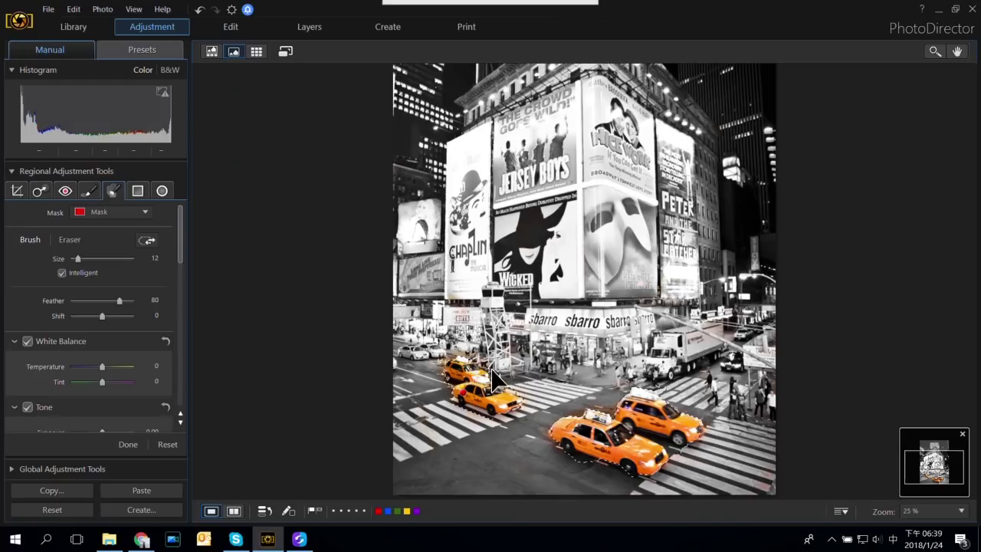
scroll(498, 382, down, 1)
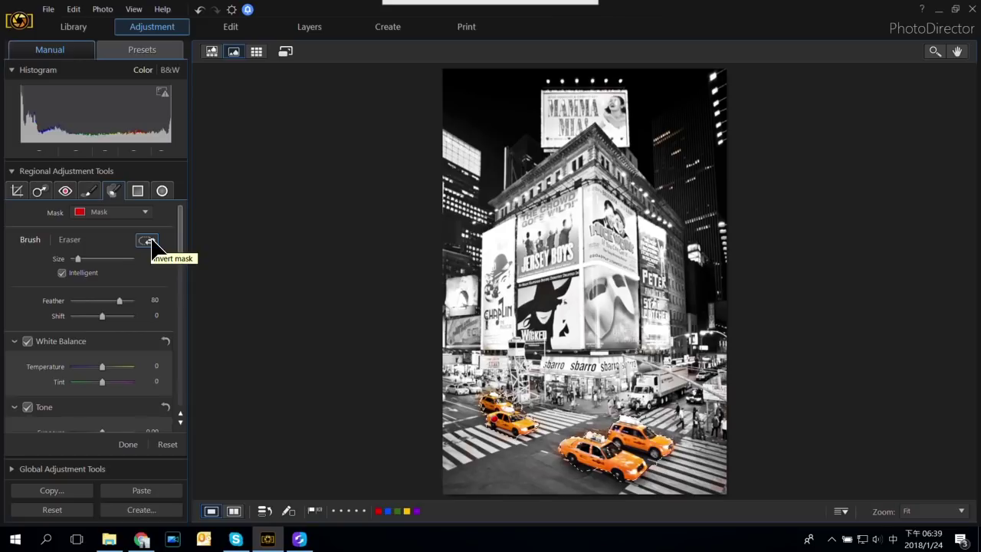
Step: Invert the taxi mask to cover the surroundings and set its exposure to -1.33 and contrast to 26
click(147, 241)
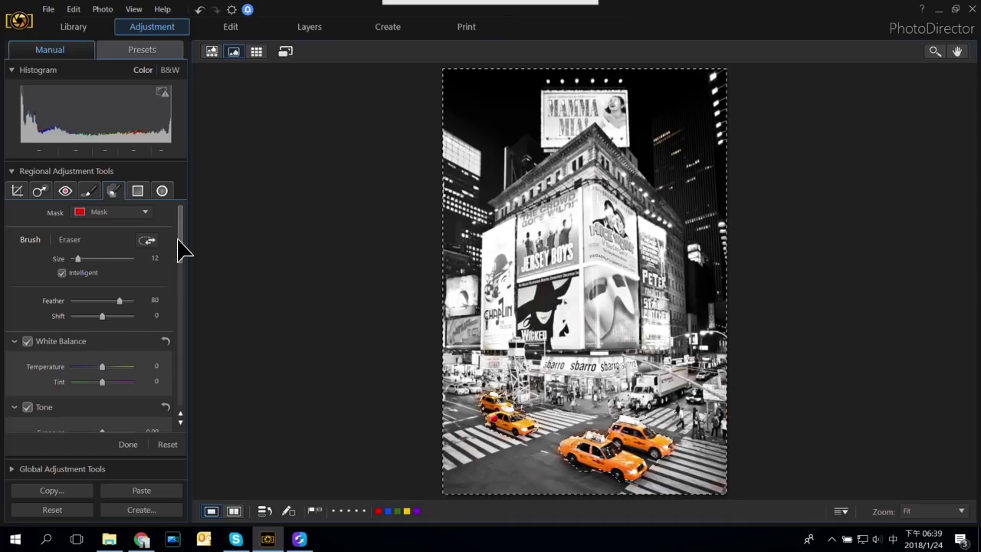
scroll(181, 253, down, 3)
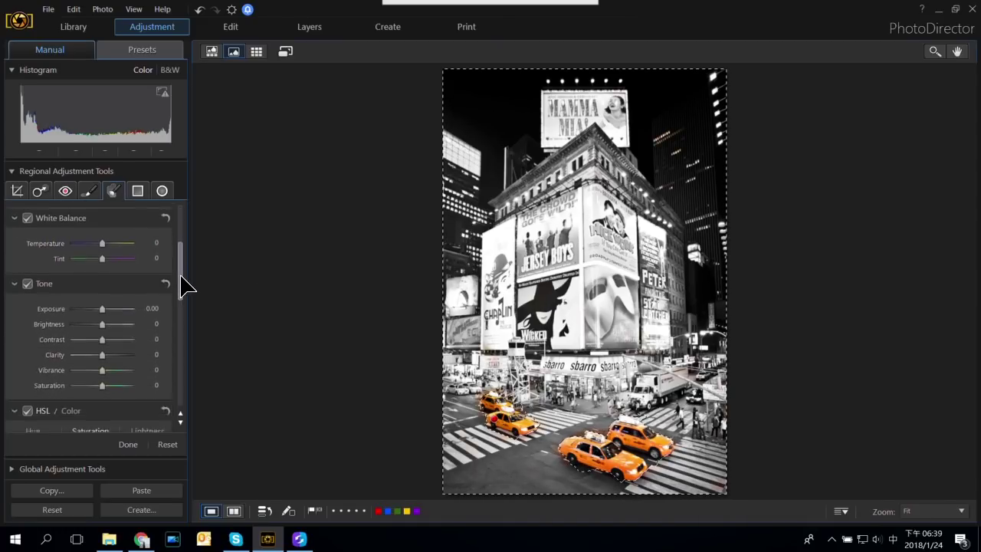
drag(103, 286, 93, 285)
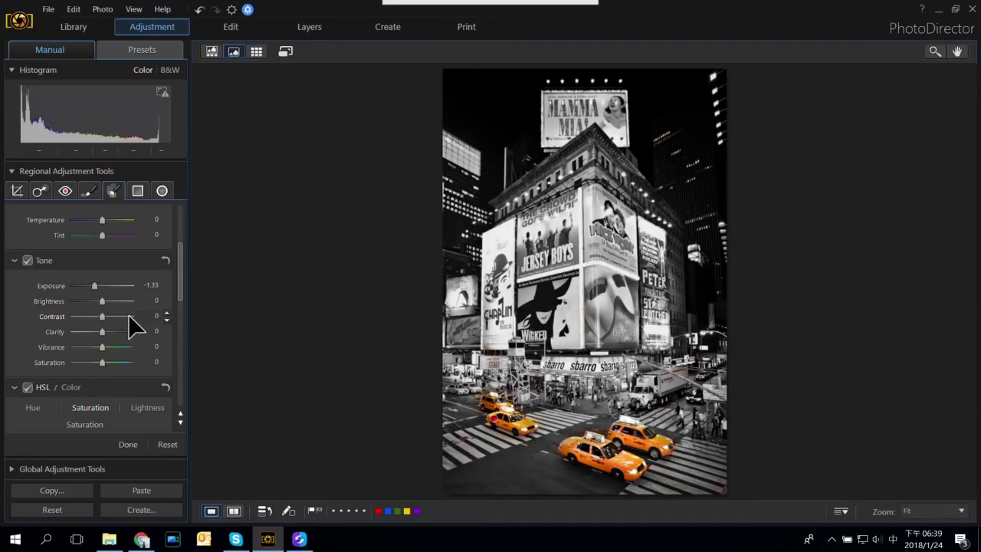
click(116, 316)
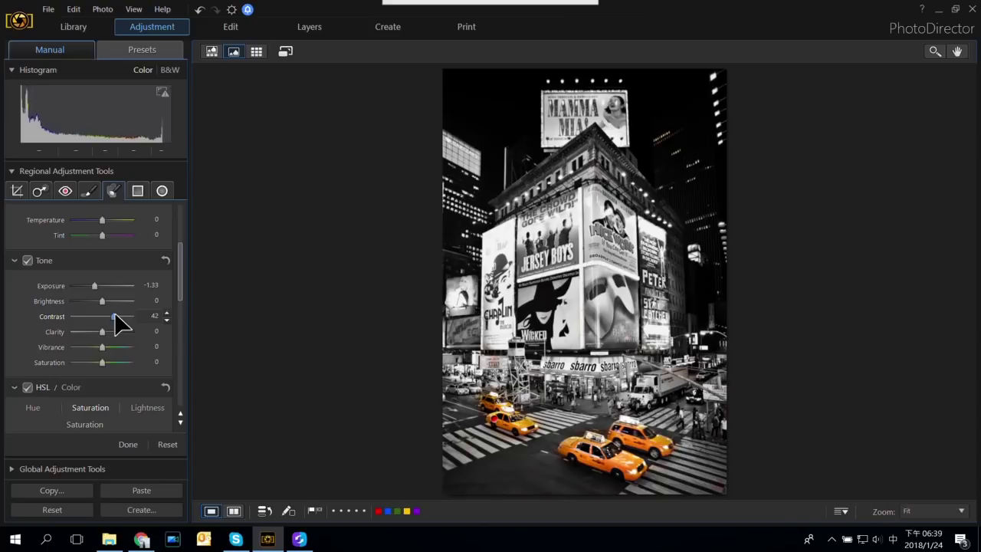
drag(108, 314, 111, 315)
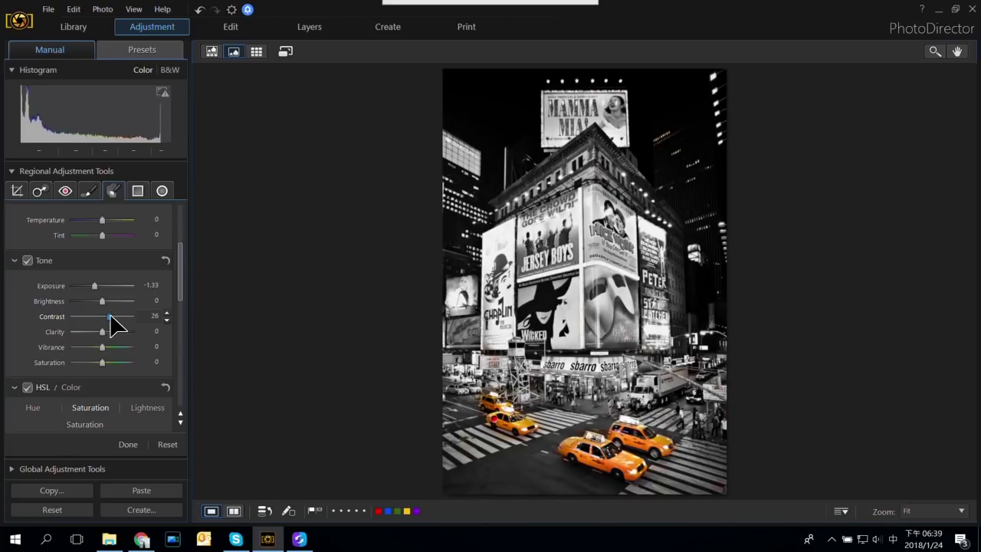
Step: Compare the Times Square photo before and after side by side, and return to the Library module
click(234, 511)
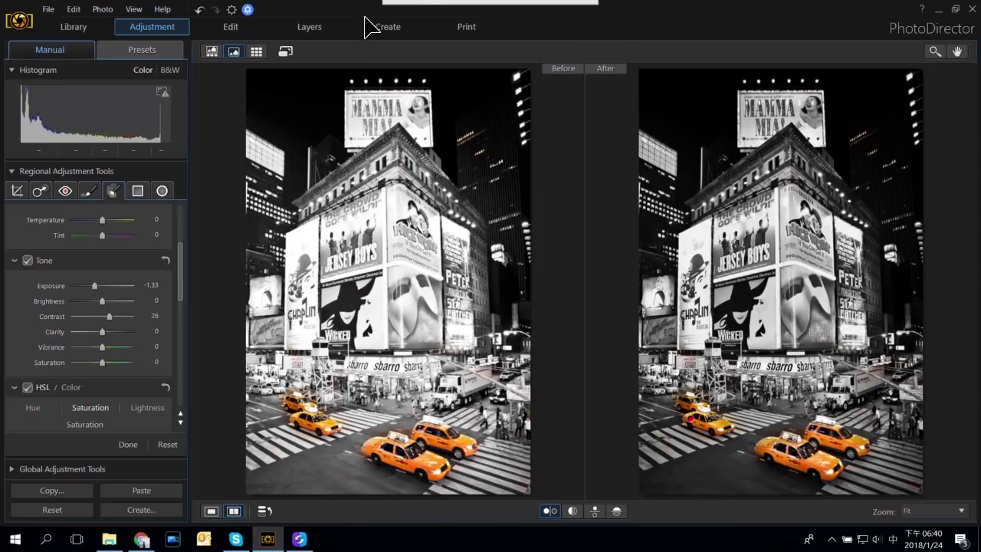
click(97, 31)
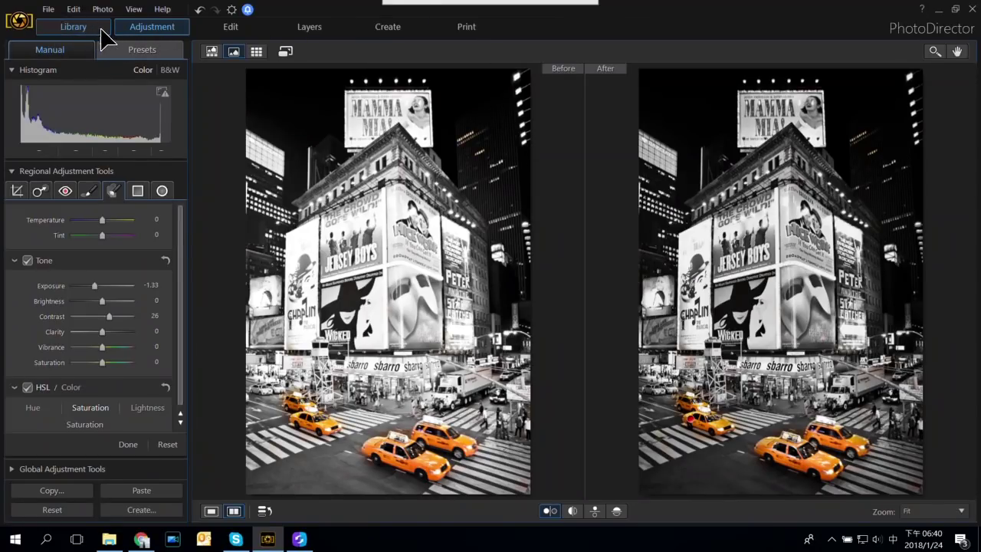
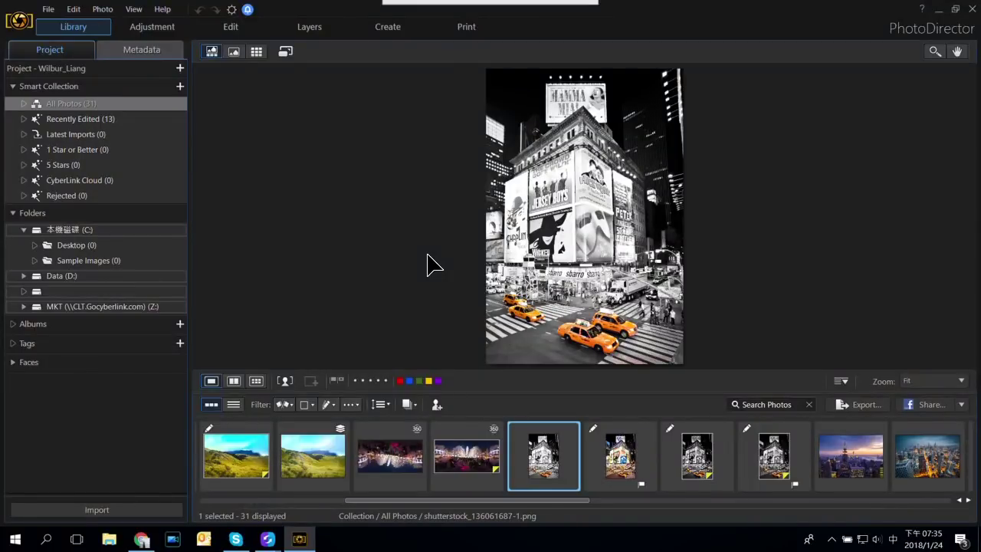
Step: Load the Sunset video clip from the Motion Stills folder into Video-to-Photo to create a motion still
click(151, 512)
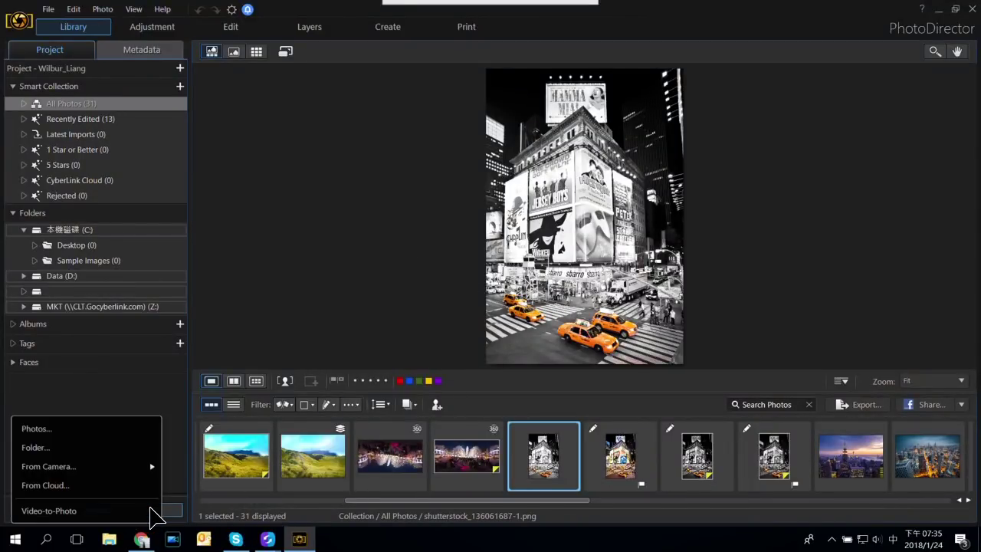
click(83, 511)
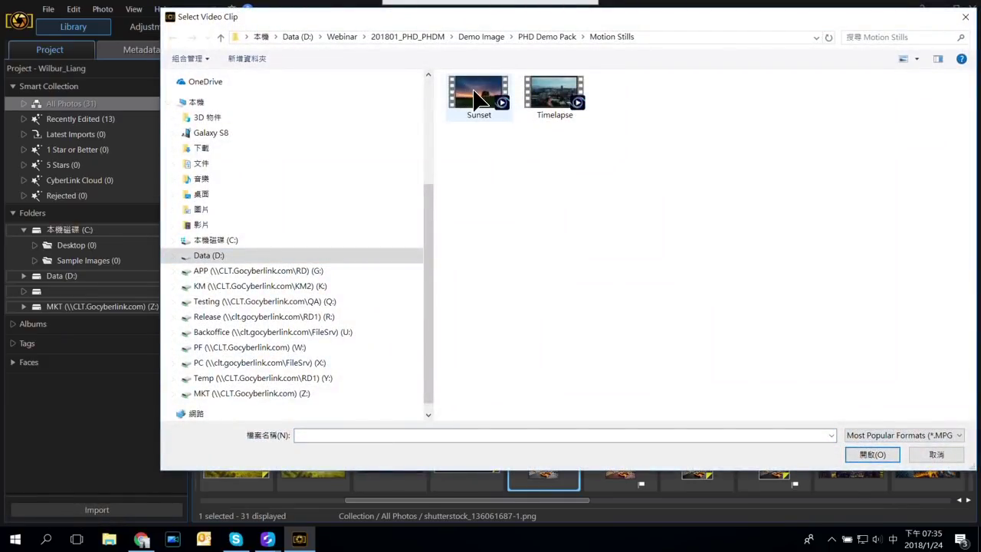
double_click(475, 114)
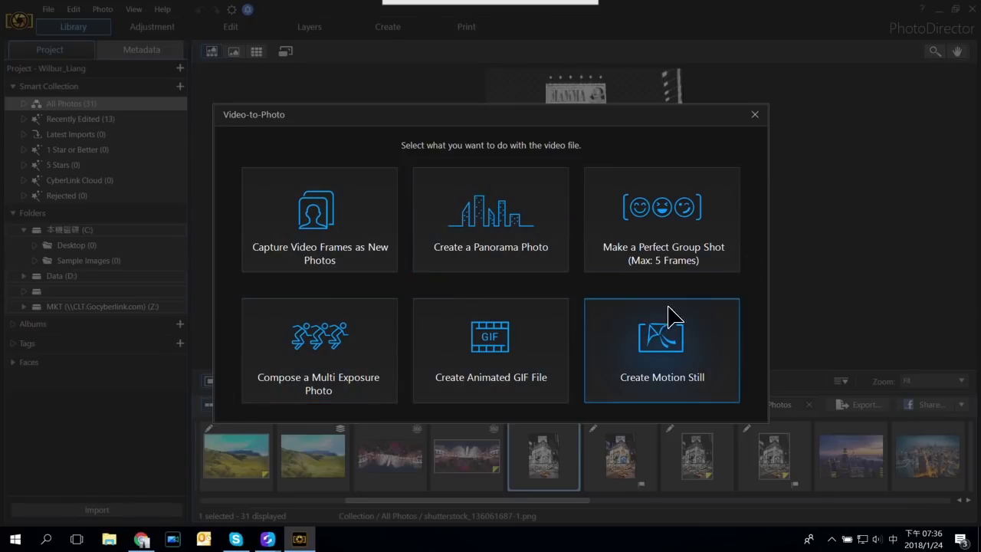
click(668, 372)
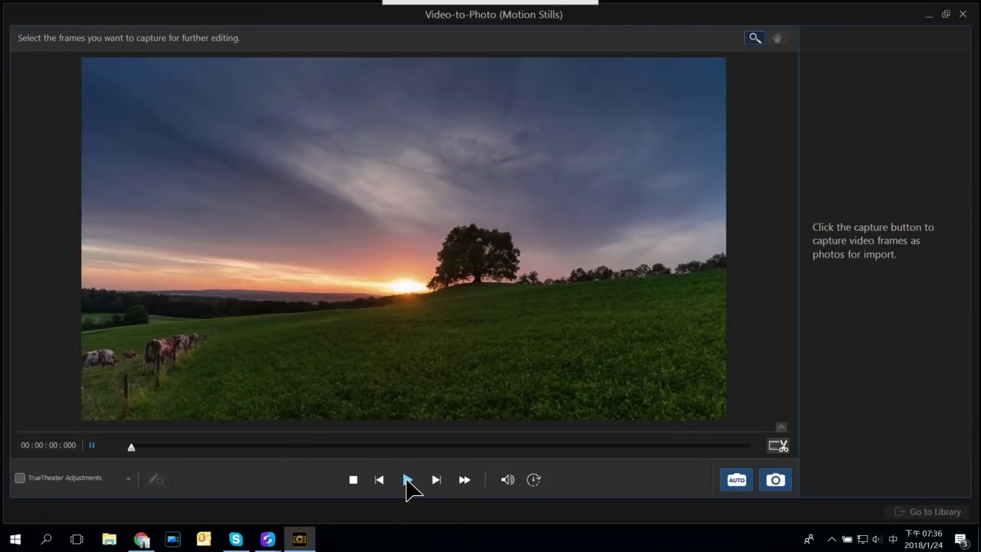
Step: Play the Sunset clip to preview its moving clouds and pause it at about 10 seconds
click(407, 480)
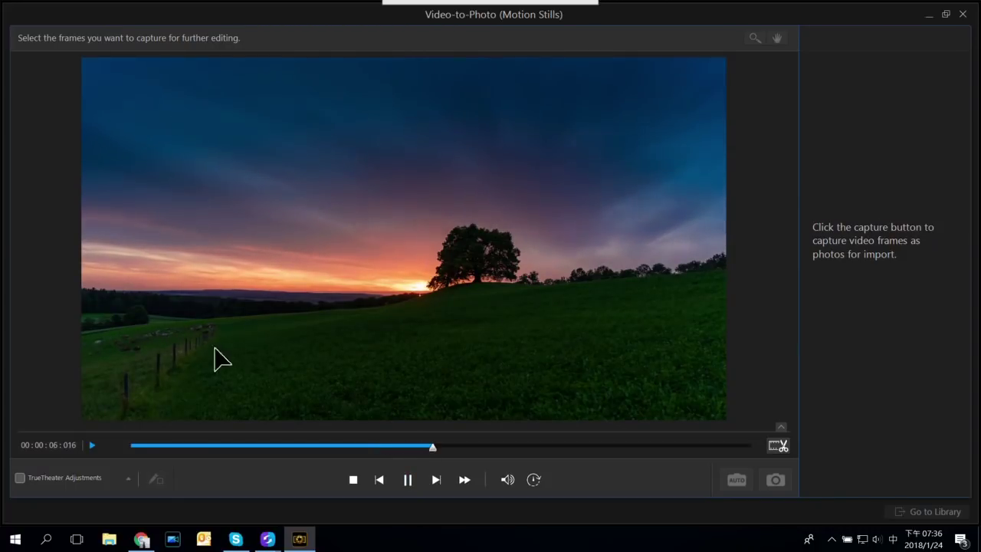
click(409, 481)
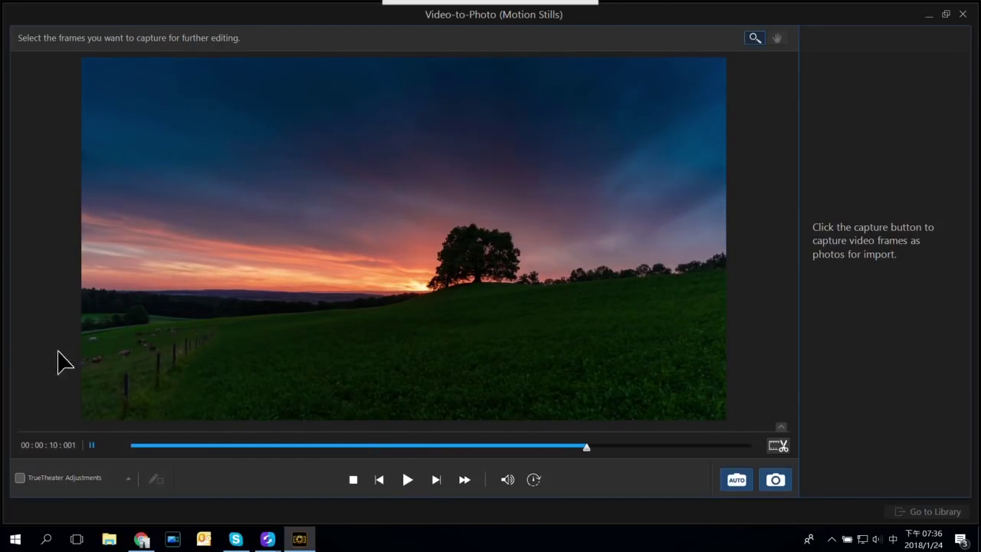
Step: Scrub and replay different parts of the Sunset clip to examine how the clouds and light change and find a suitable segment
click(277, 446)
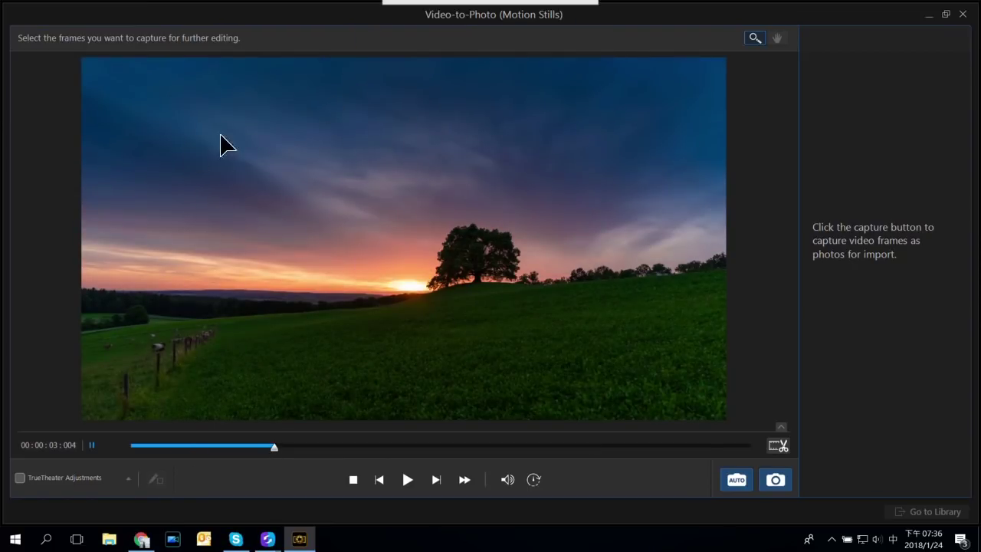
click(409, 480)
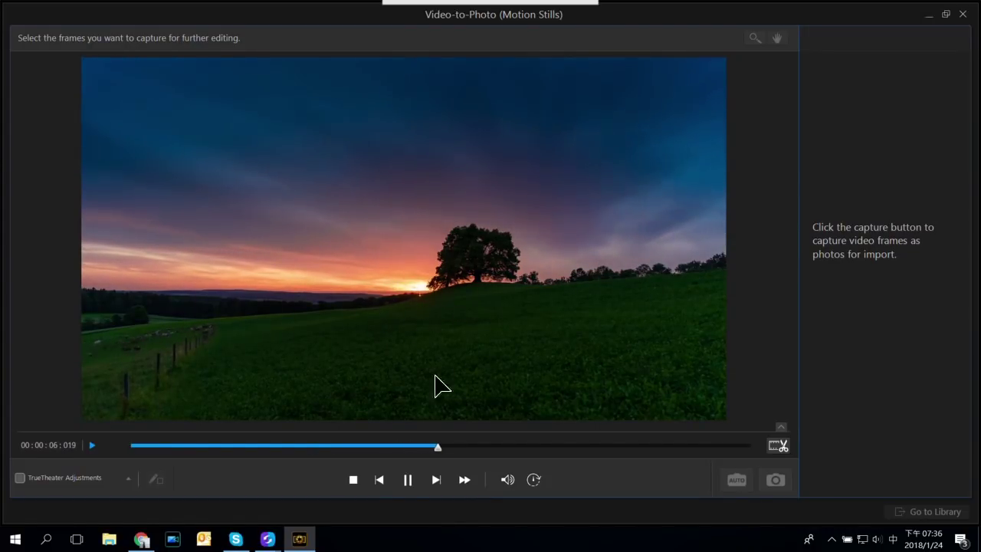
click(408, 480)
click(207, 446)
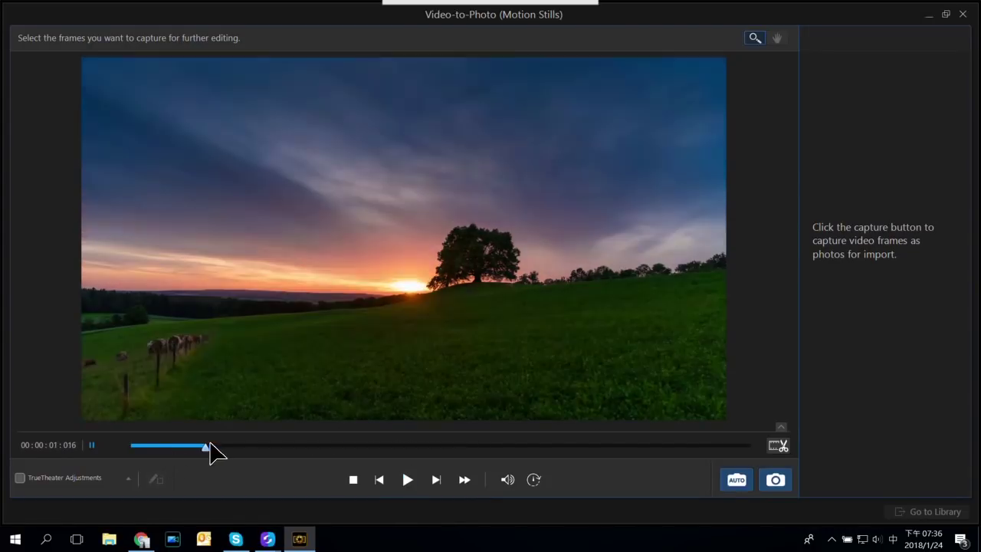
click(294, 446)
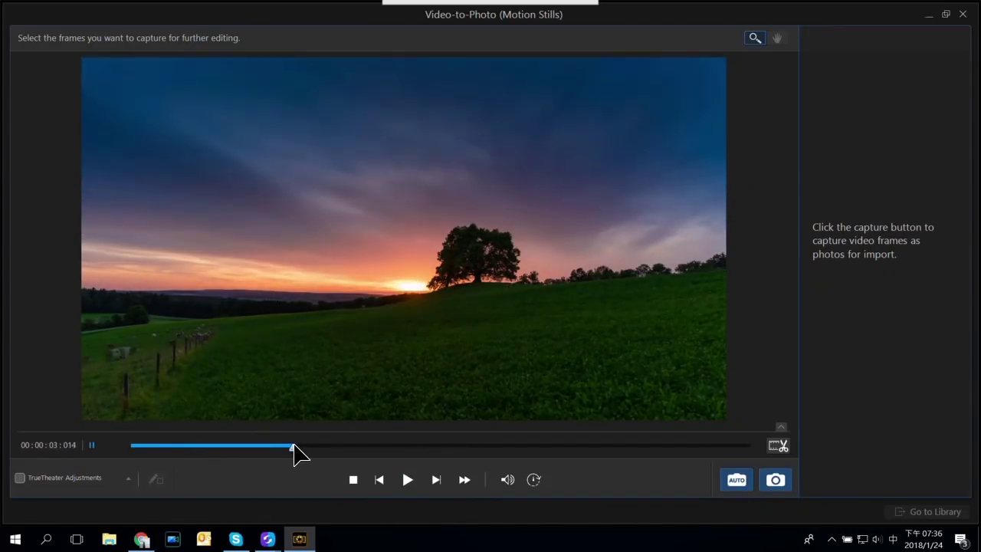
click(743, 445)
click(736, 446)
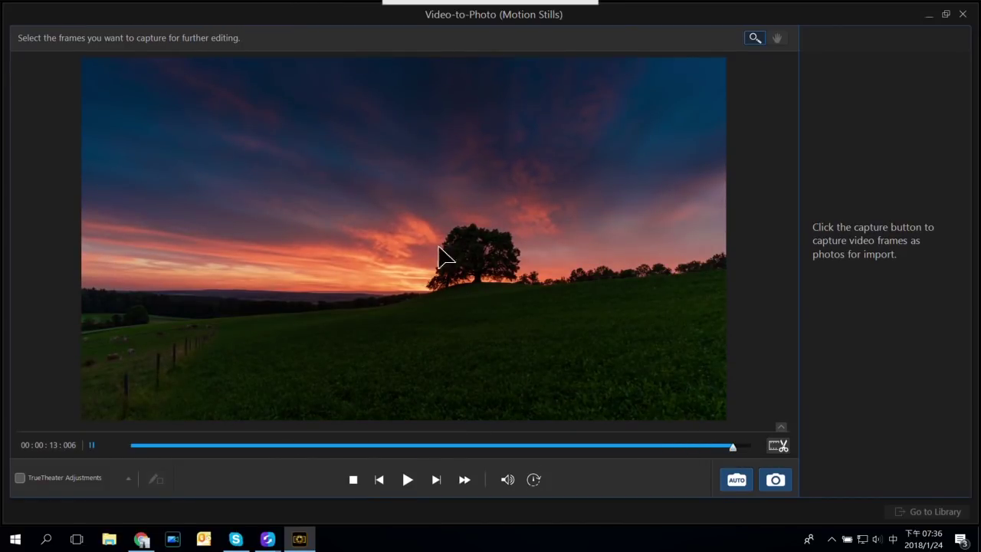
click(272, 446)
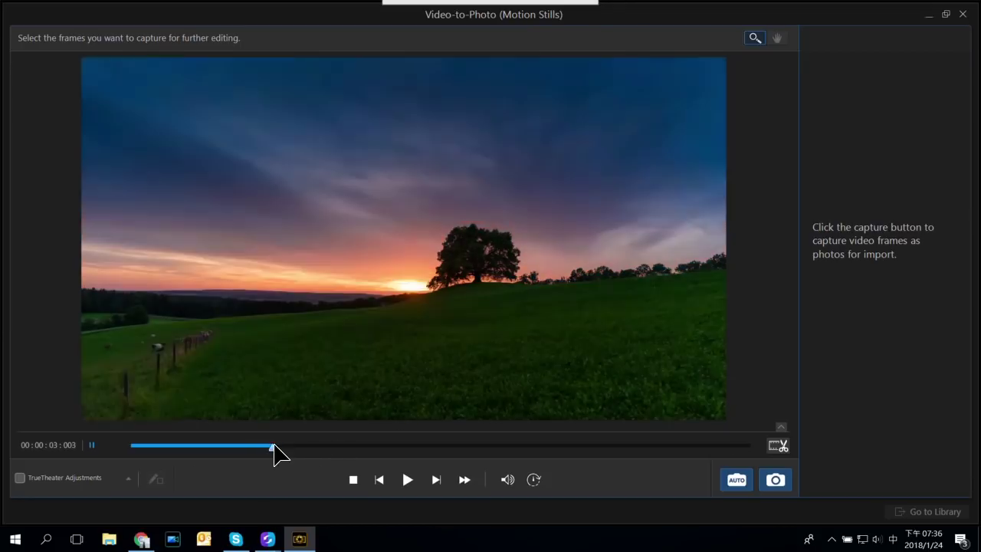
Step: Trim the Sunset clip from 00:00:03:018 to 00:00:06:012, playing the marked segment as a check
click(778, 445)
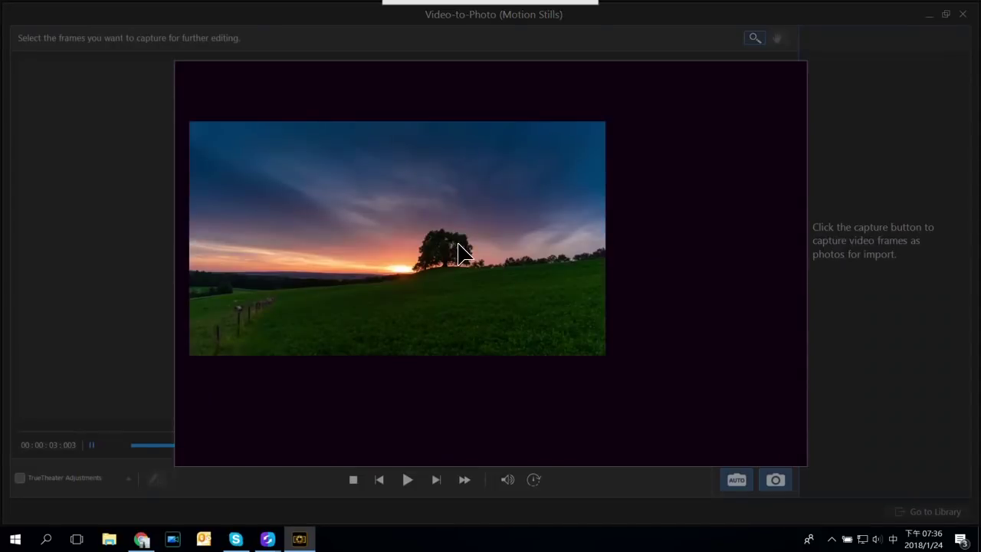
drag(223, 385, 316, 392)
drag(584, 395, 397, 408)
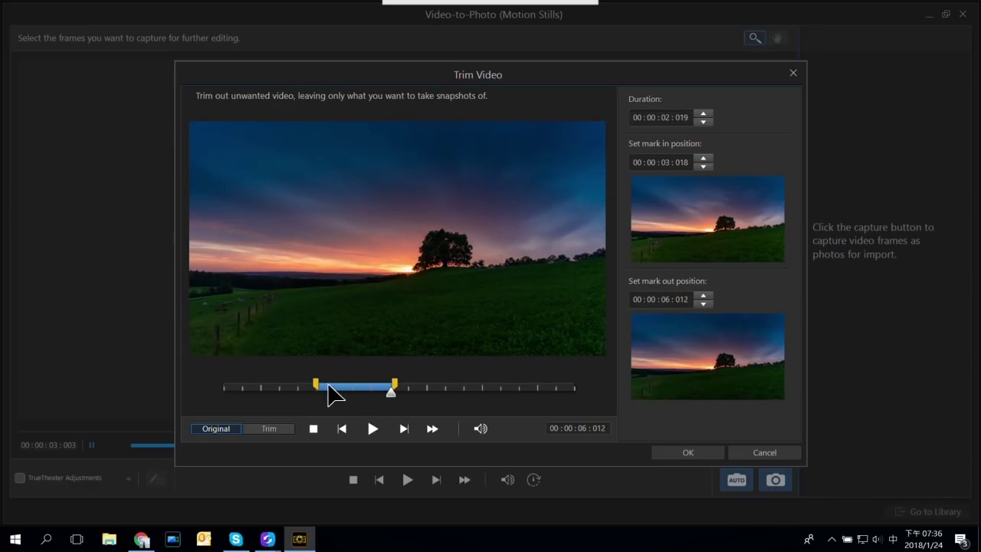
click(295, 389)
click(372, 428)
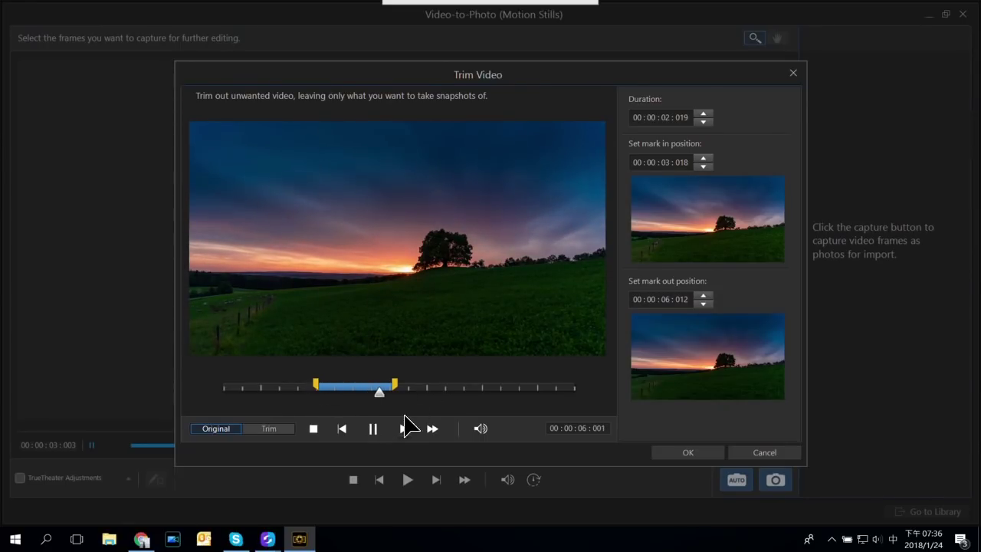
click(375, 427)
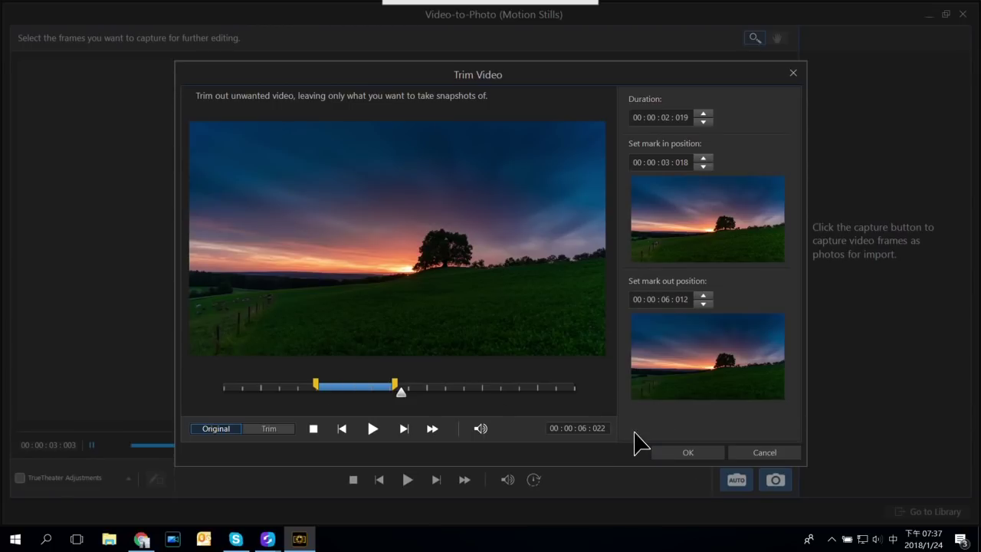
click(687, 453)
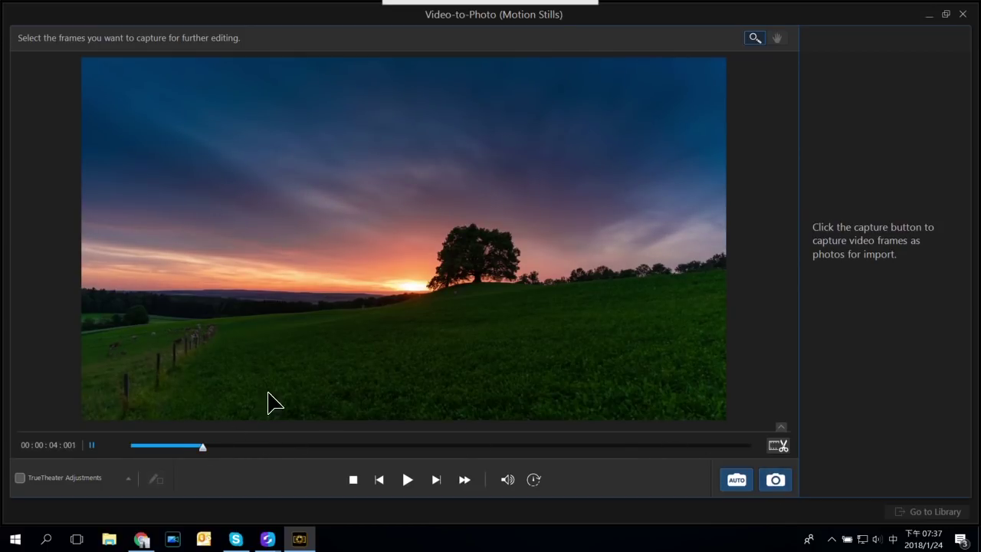
Step: Capture several individual frames at different positions of the trimmed clip, and clear all the captured frames
click(238, 445)
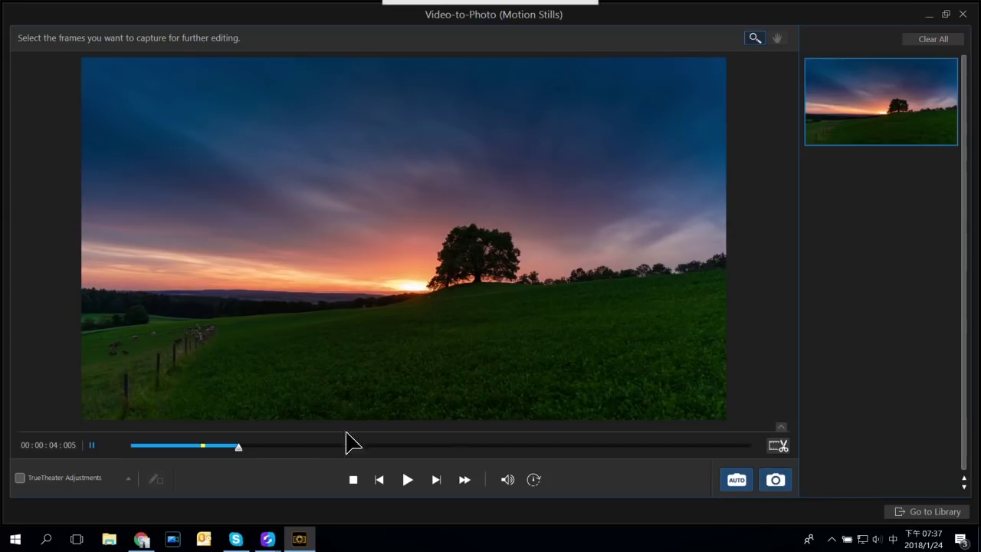
click(259, 446)
click(775, 479)
click(328, 446)
click(775, 480)
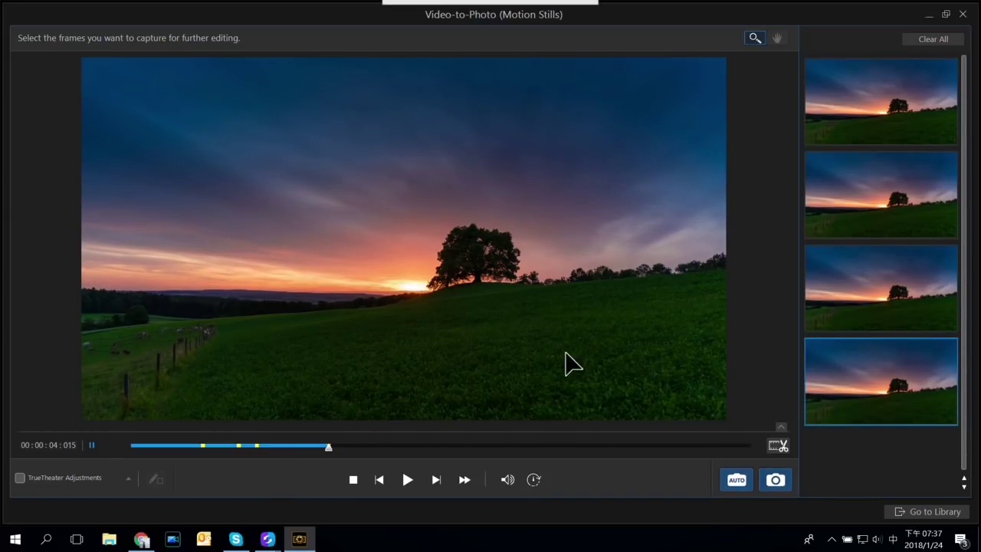
click(930, 39)
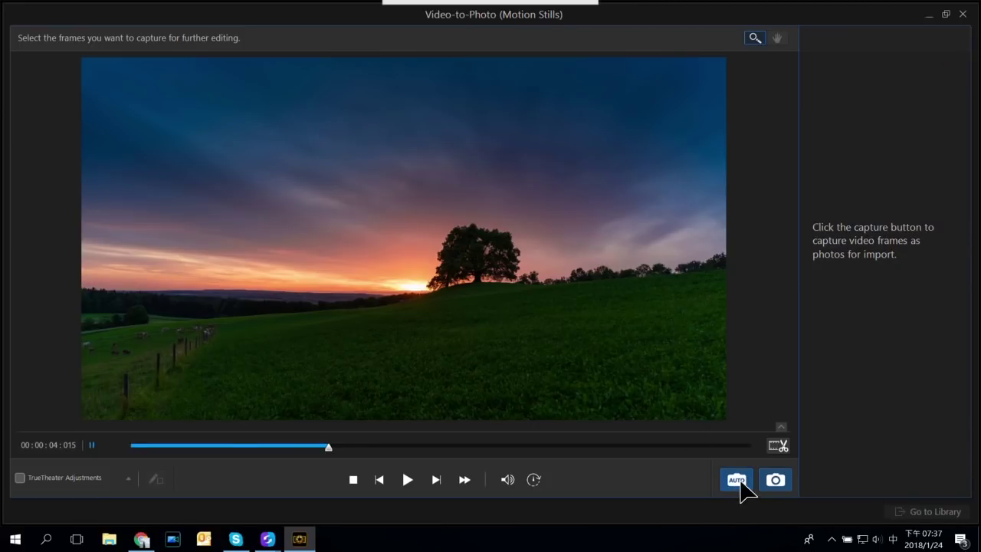
Step: Auto-capture 10 frames from the trimmed Sunset clip and import them, keeping the proposed folder settings
click(738, 479)
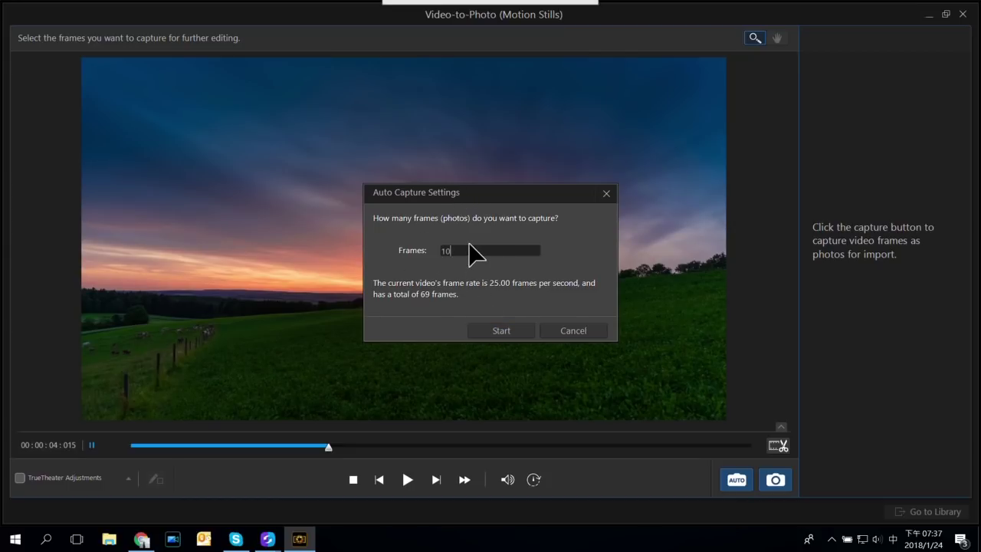
click(497, 330)
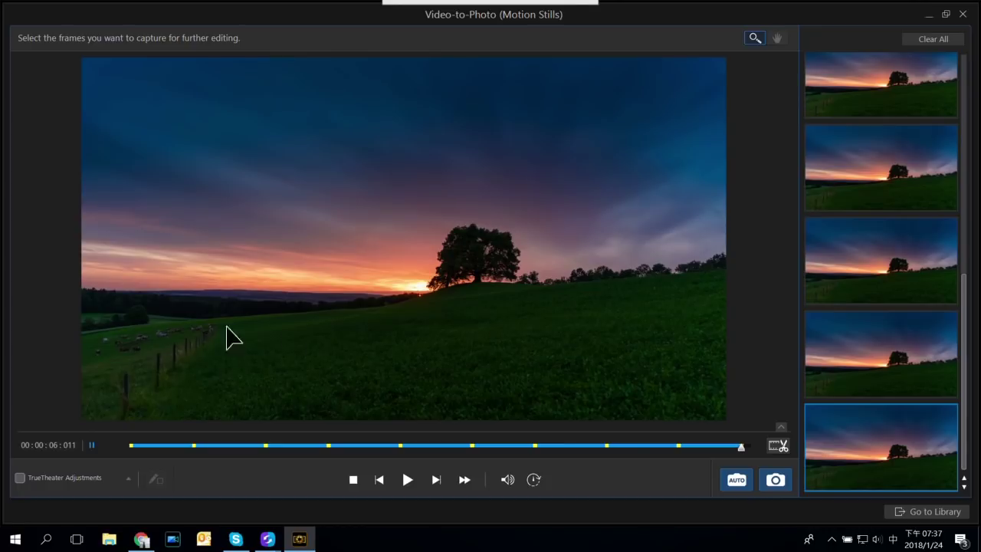
click(919, 514)
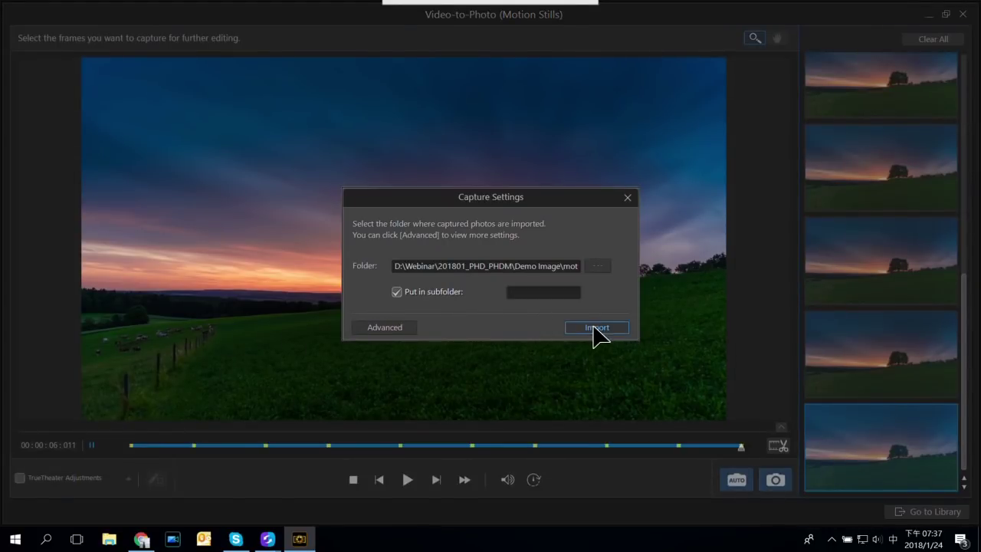
click(596, 329)
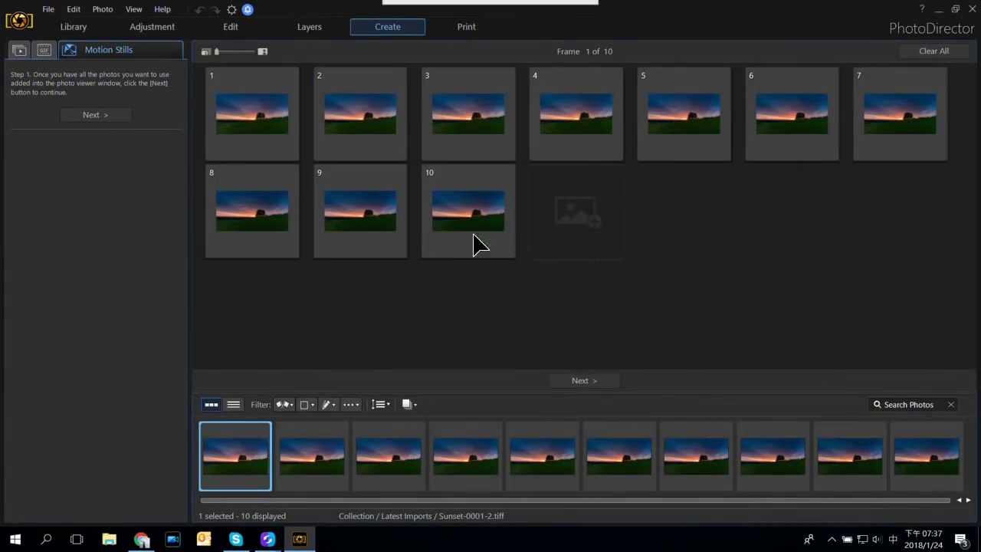
Step: Accept the ten imported frames, compare several, and set frame 4 as the still background of the motion still
click(95, 115)
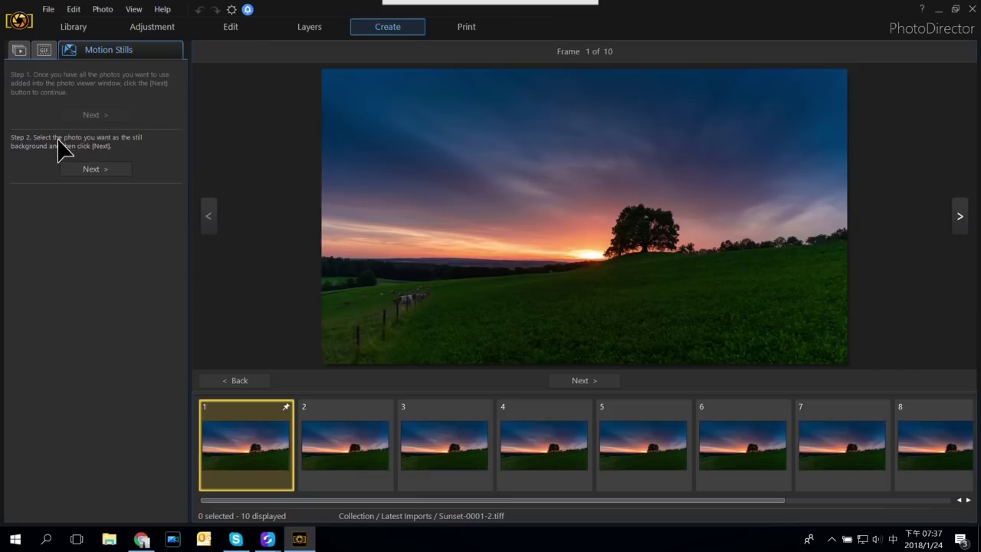
click(554, 466)
click(659, 438)
click(716, 431)
click(804, 421)
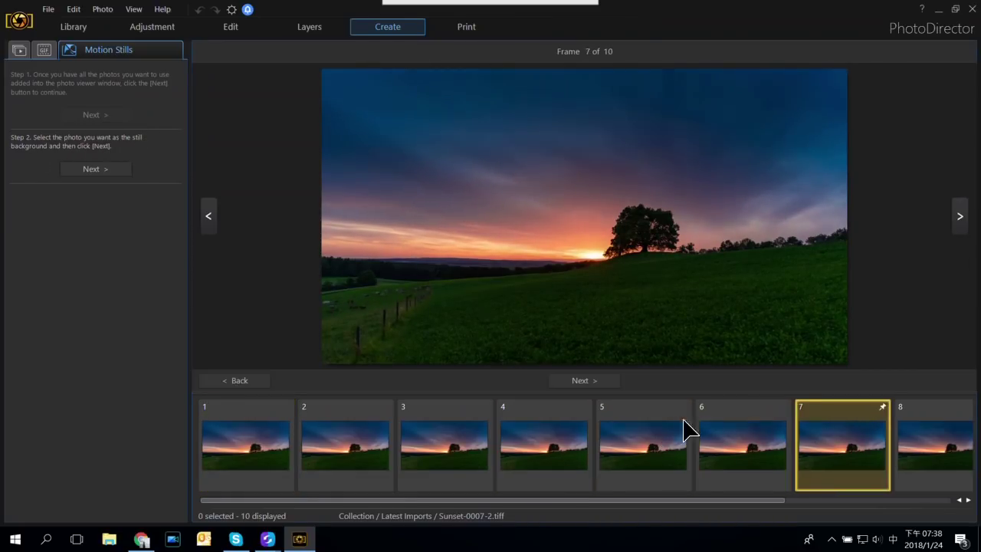
click(533, 443)
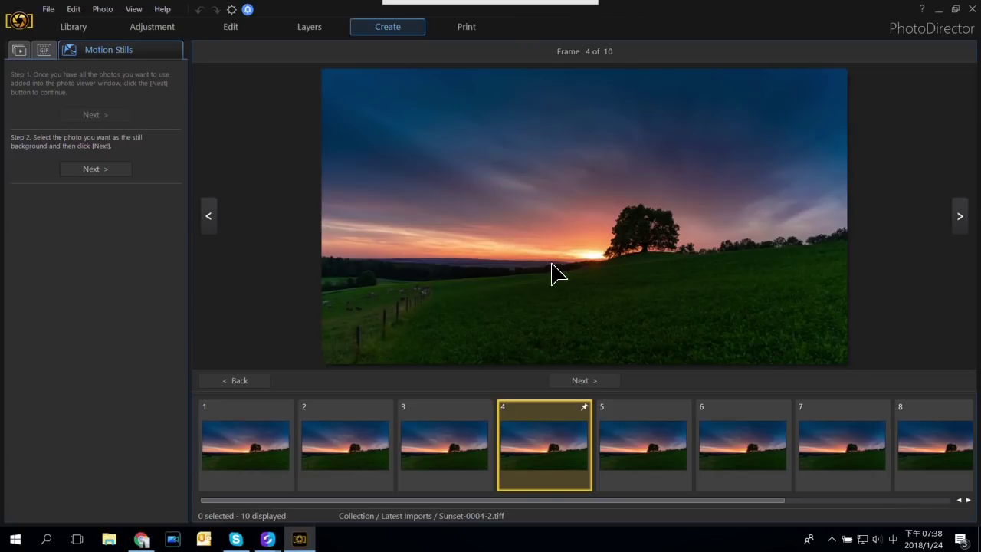
click(464, 445)
click(648, 433)
click(591, 436)
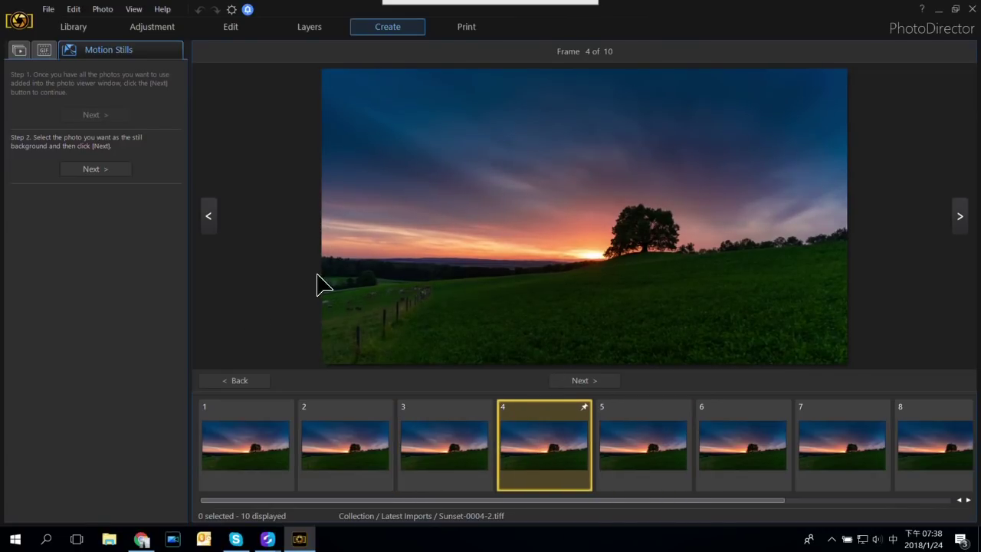
click(95, 169)
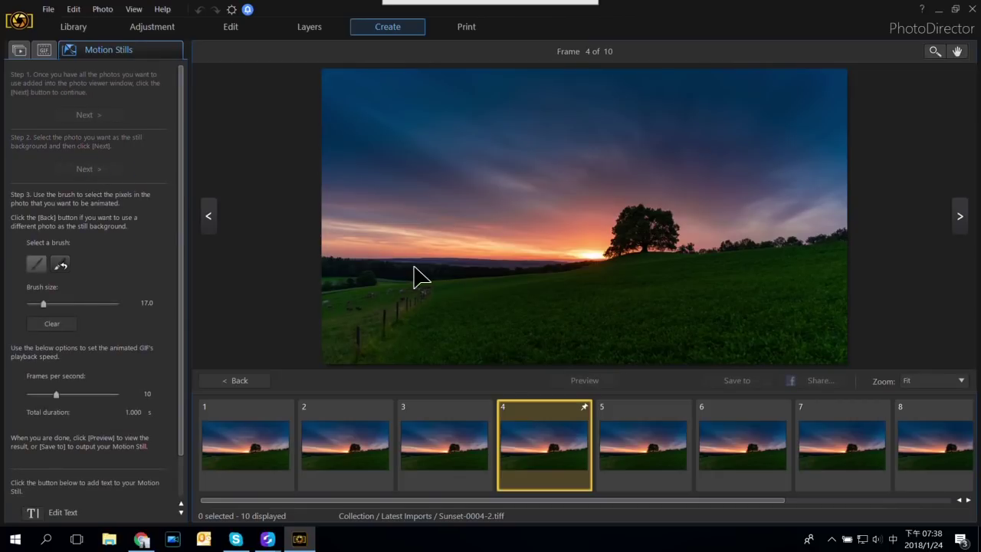
Step: Paint the pasture with the animals and fence as the animated area using brush size 24, and preview the motion still
mouse_move(323, 313)
mouse_down()
mouse_move(417, 287)
mouse_move(315, 361)
mouse_move(325, 327)
mouse_move(357, 319)
mouse_move(300, 300)
mouse_up()
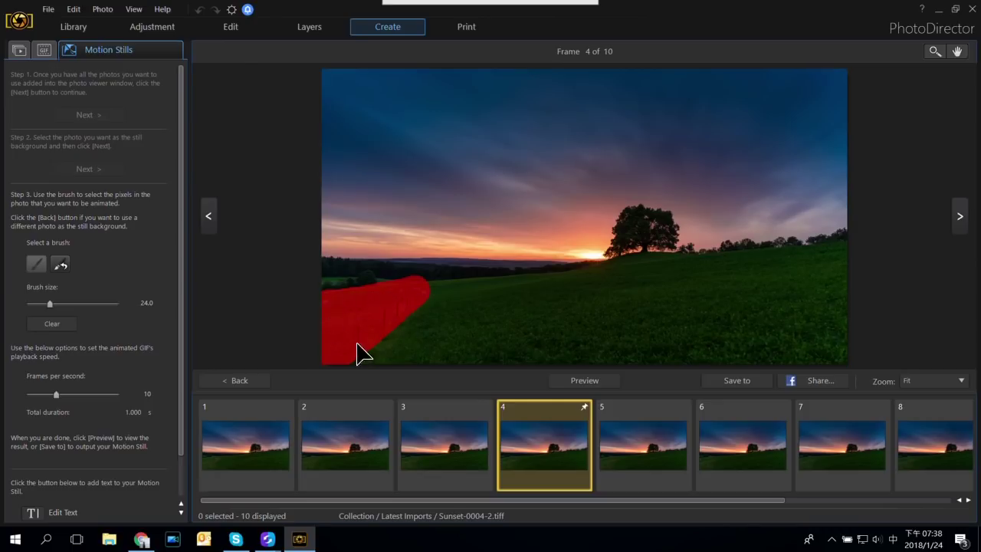
click(585, 381)
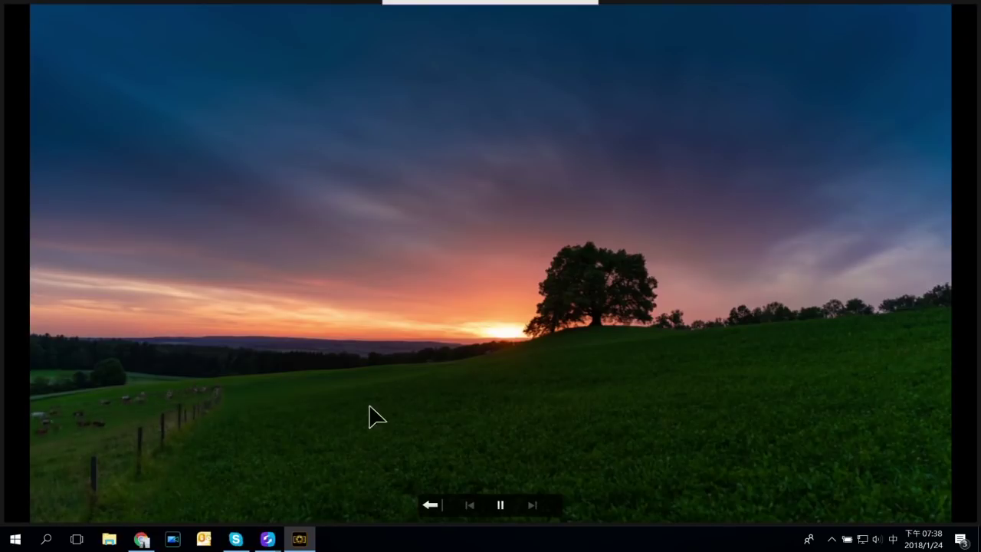
click(431, 506)
Step: Set the motion still's playback speed to 15 frames per second and preview the animation again
scroll(188, 314, down, 2)
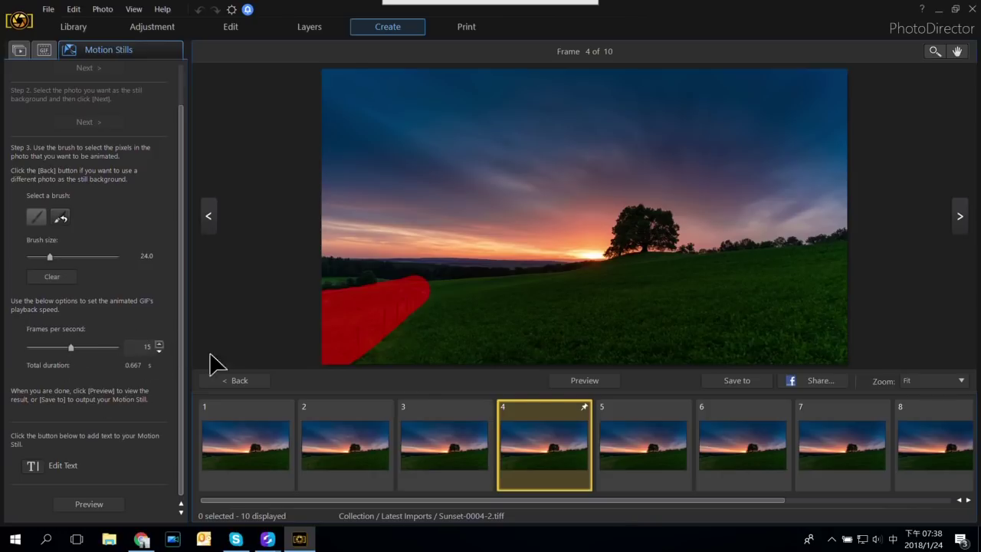
click(571, 381)
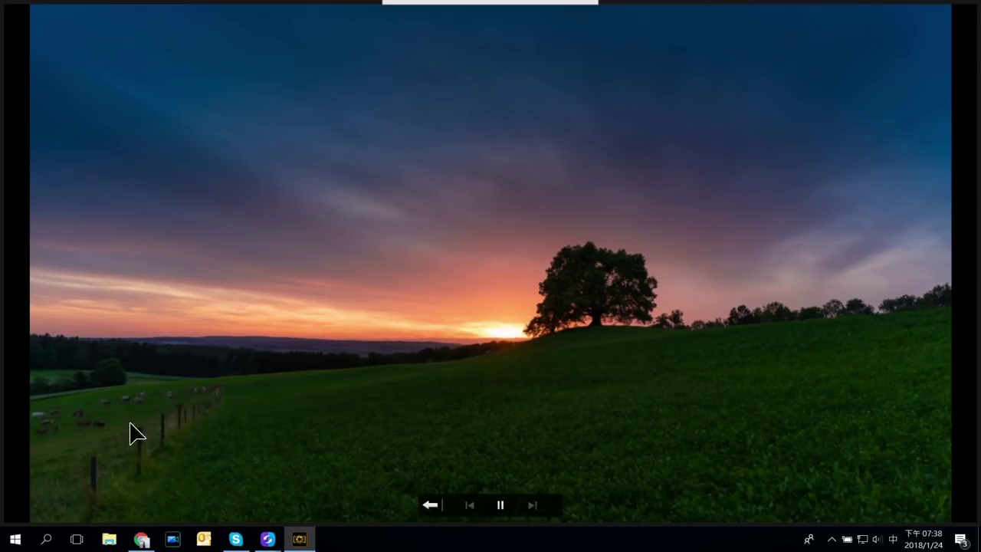
click(434, 508)
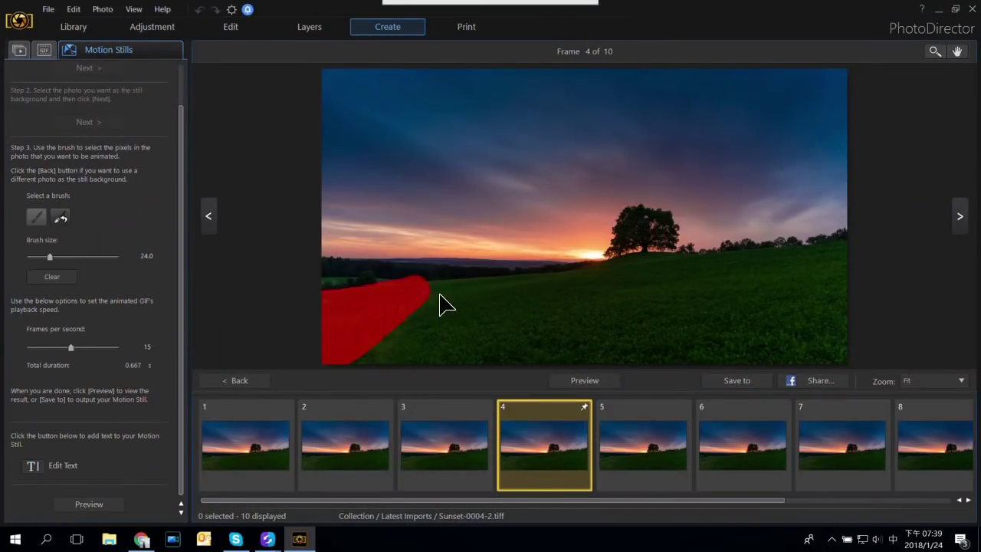
Step: Discard the unsaved Sunset motion still and load the Timelapse clip from the Motion Stills folder into Video-to-Photo for a new one
click(89, 29)
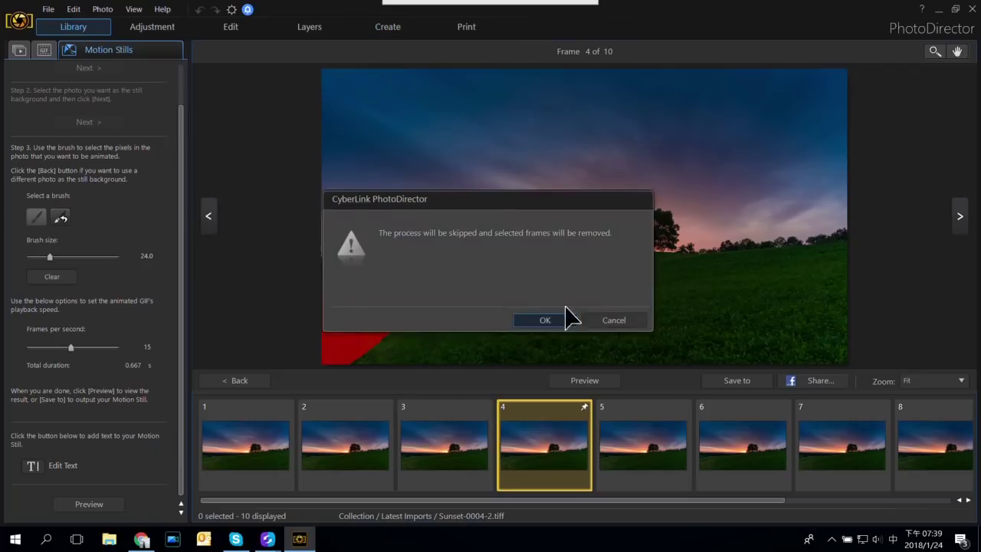
click(552, 324)
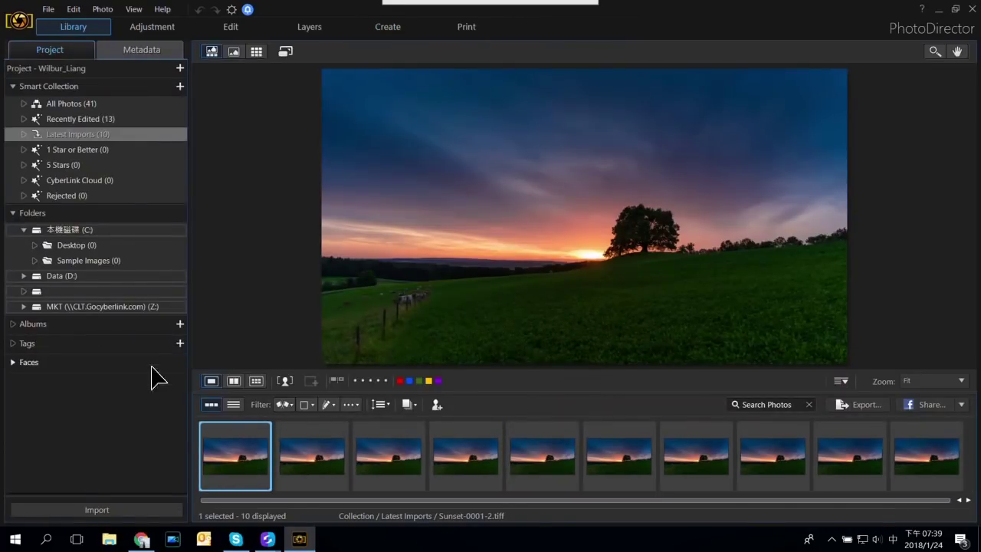
click(96, 511)
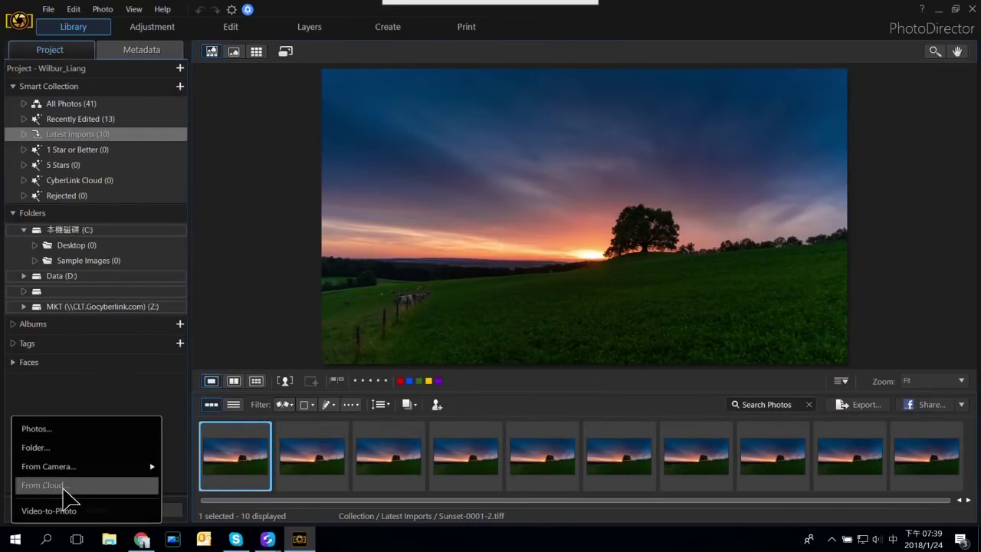
click(69, 514)
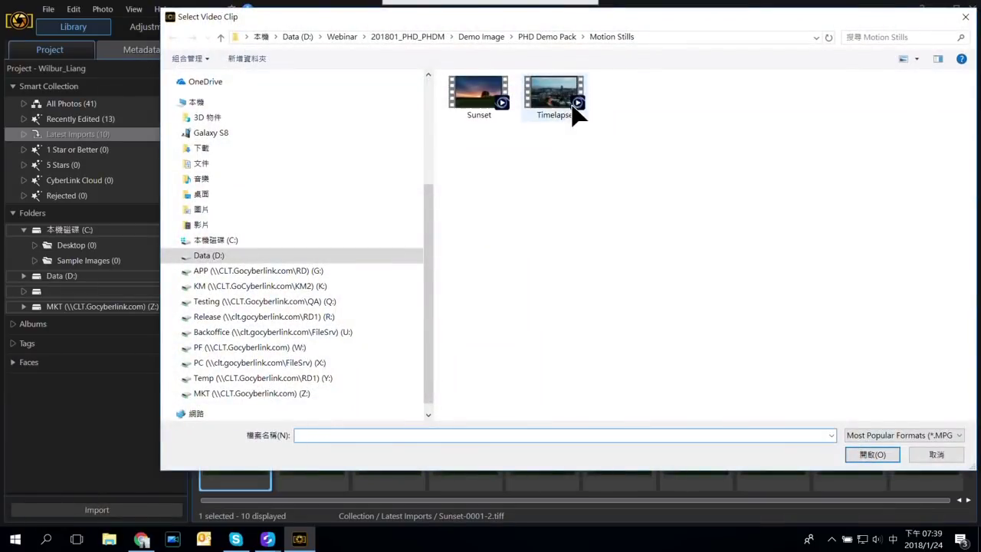
click(562, 91)
double_click(562, 95)
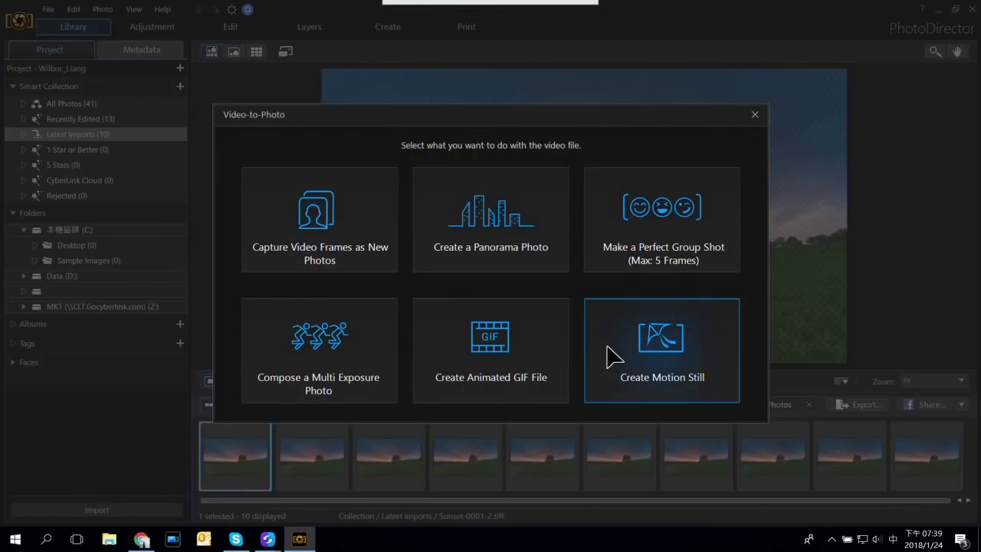
click(693, 356)
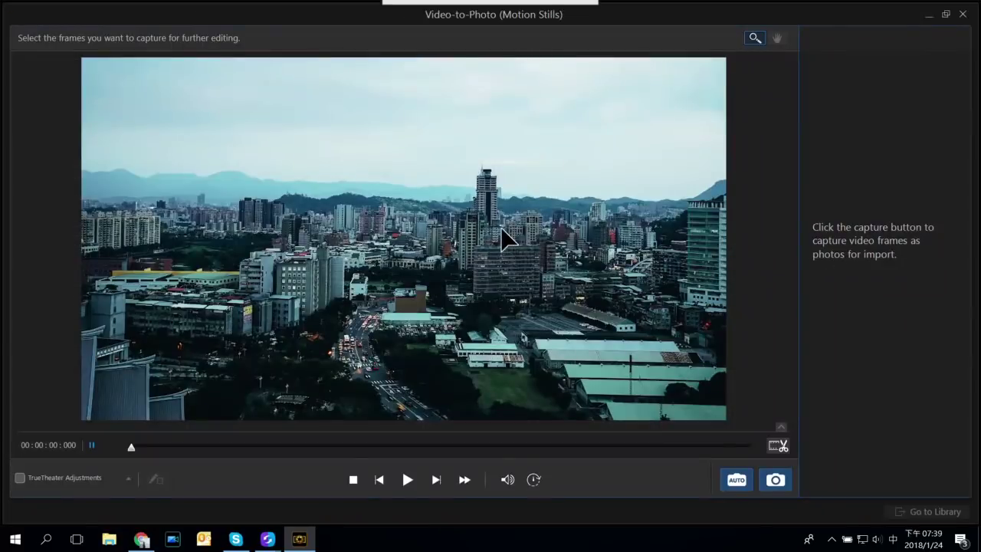
Step: Play through the Timelapse clip and scrub its night section to find the range with continuous traffic light trails
click(407, 480)
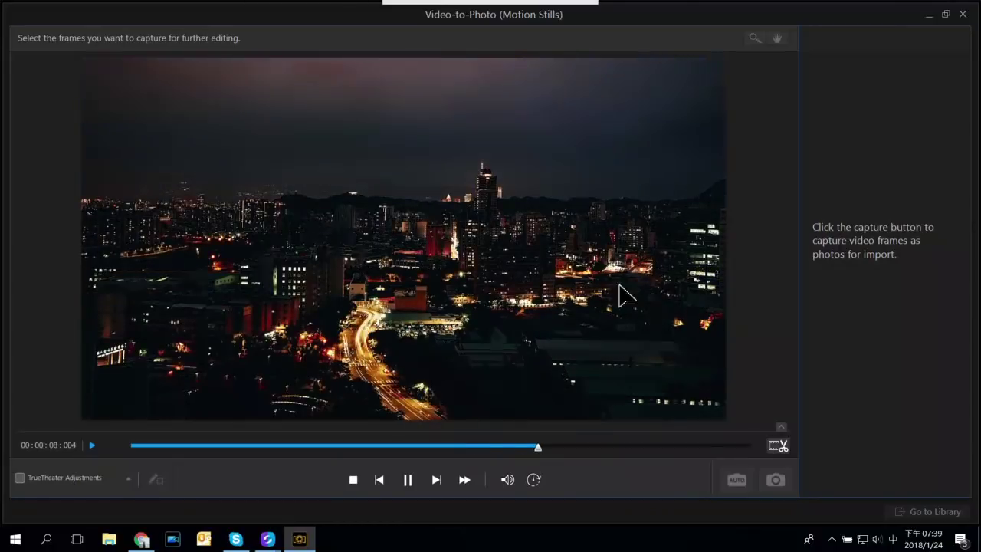
click(410, 479)
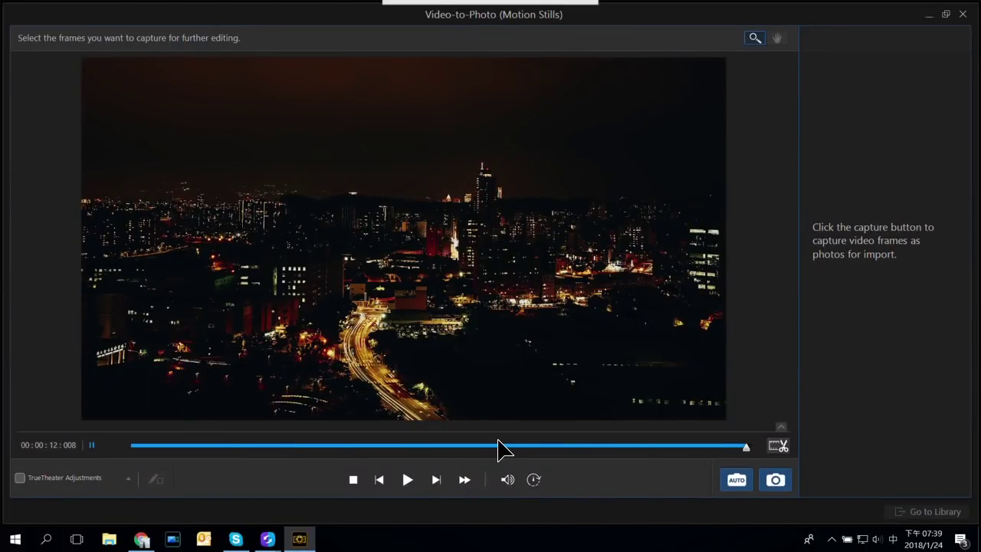
drag(448, 446, 723, 446)
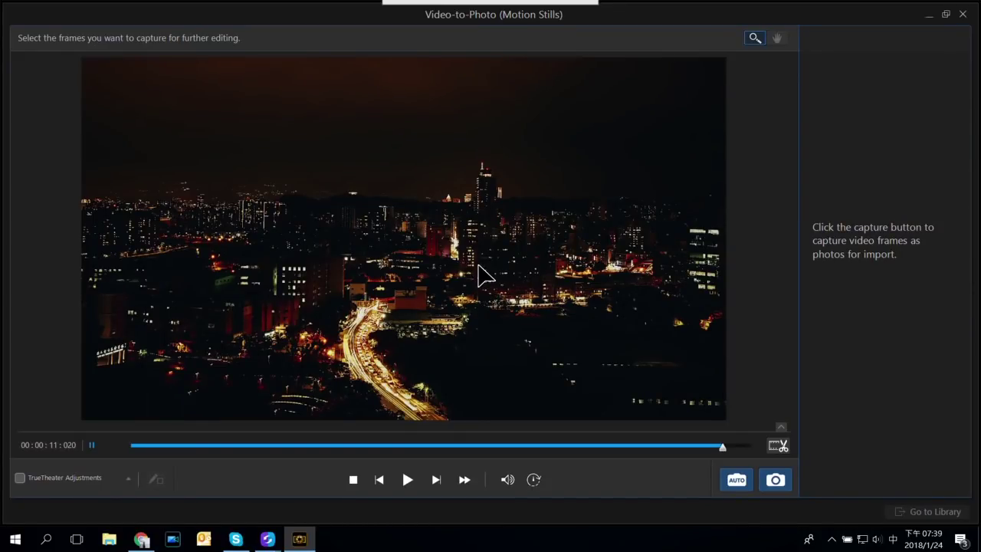
click(668, 445)
click(723, 445)
Step: Trim the clip to its night section, with the mark in at 00:00:10:001 and the mark out kept at 00:00:12:010
click(778, 445)
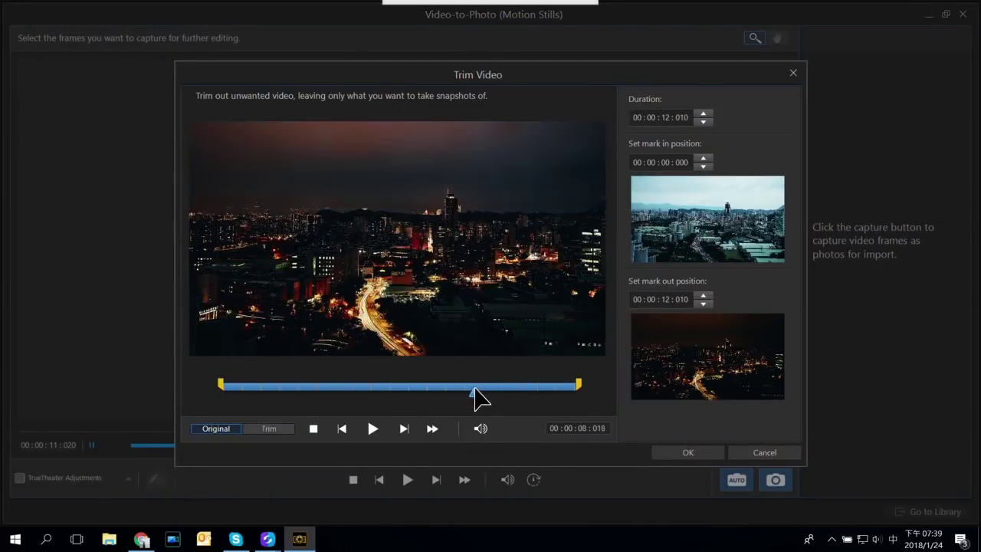
click(501, 389)
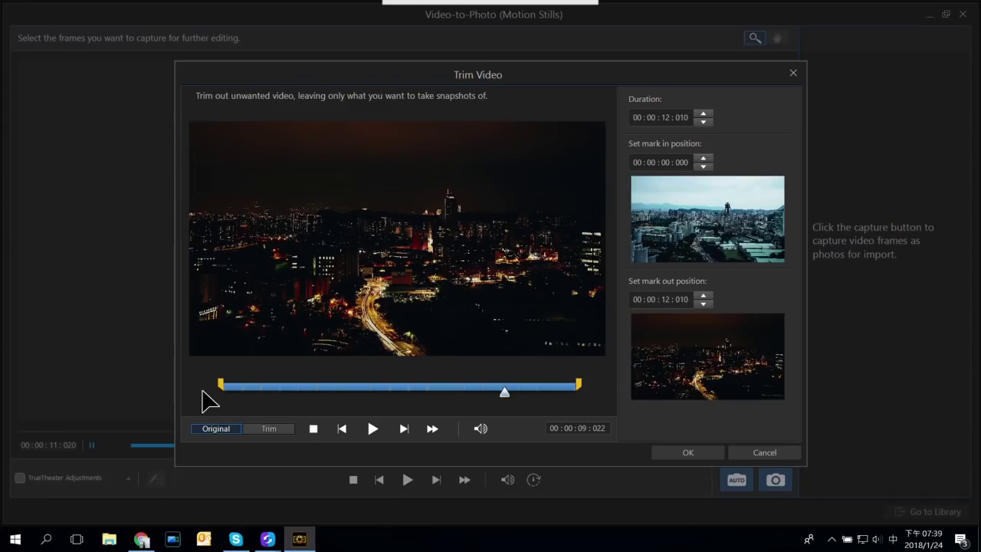
drag(220, 383, 503, 416)
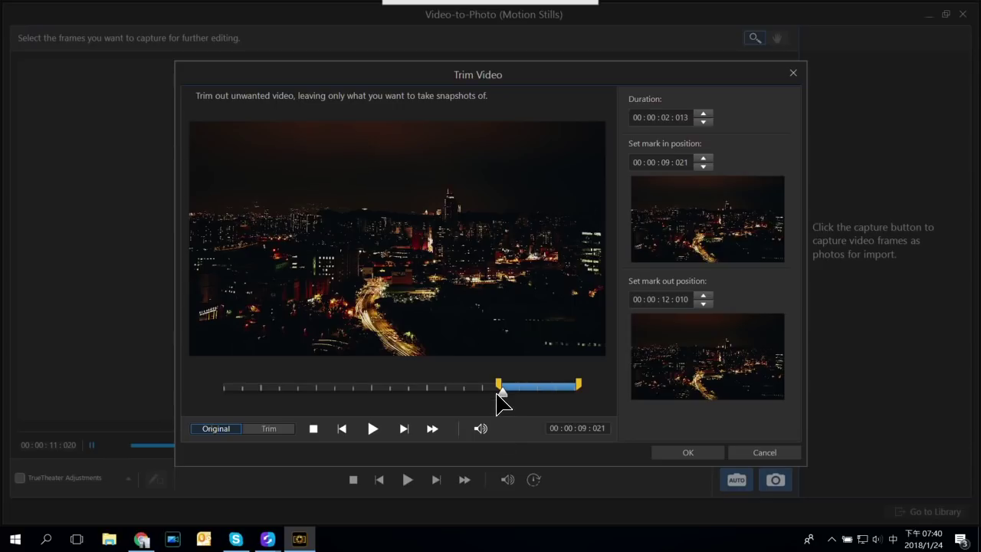
drag(499, 385, 521, 389)
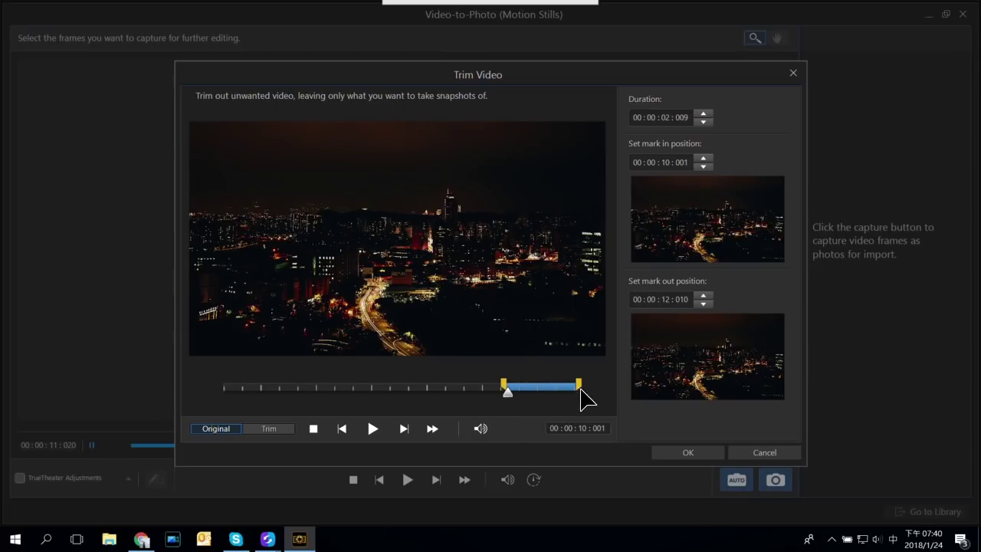
click(706, 456)
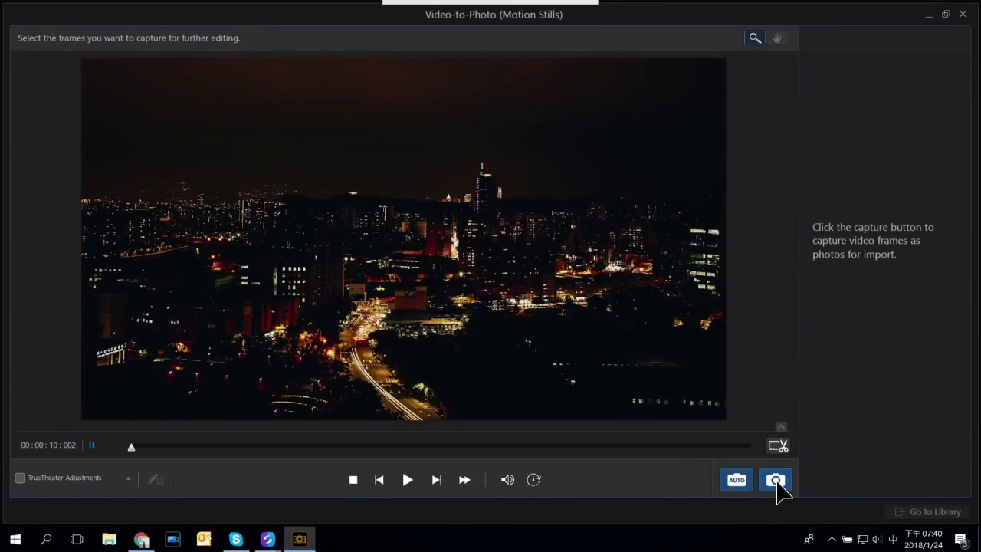
Step: Auto-capture 10 frames from the trimmed clip and import them into a subfolder for the motion still
click(735, 483)
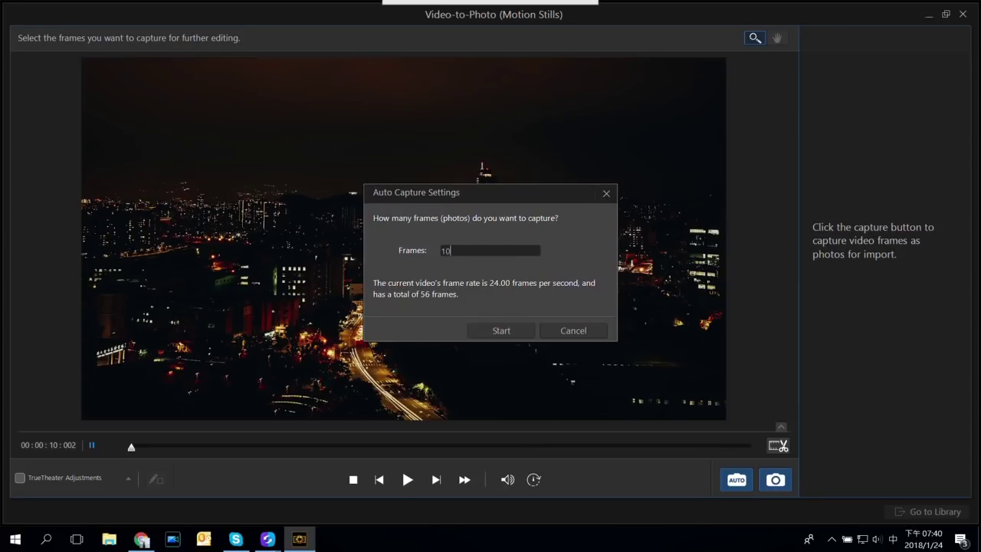
click(499, 331)
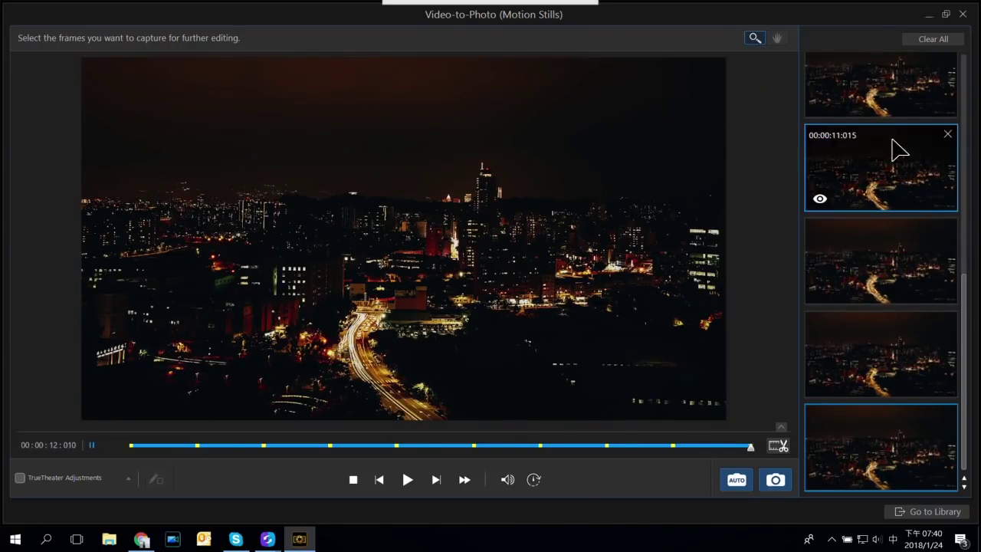
click(914, 518)
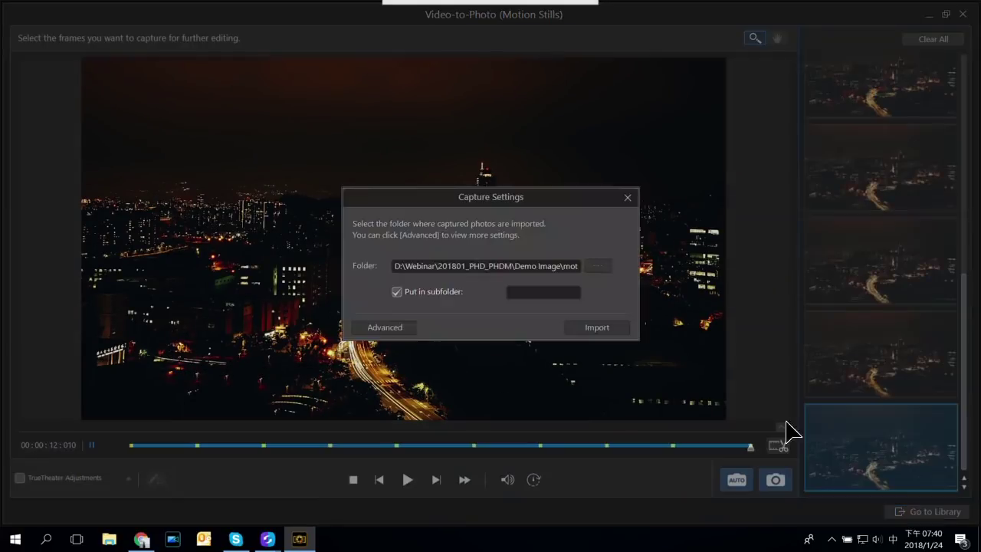
click(587, 328)
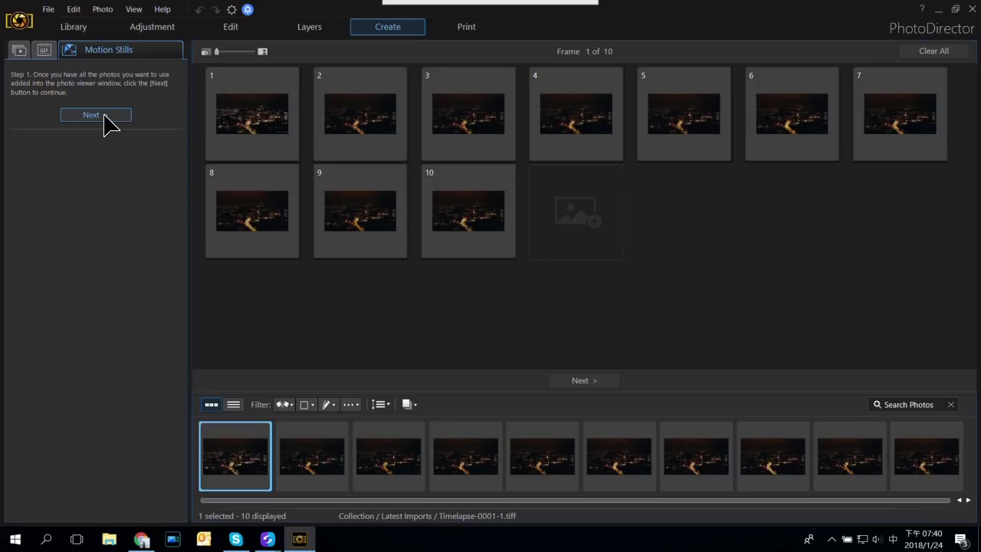
Step: Accept the ten Timelapse frames, compare several, and set frame 6 as the still background
click(103, 116)
click(448, 441)
click(543, 444)
click(740, 441)
click(92, 169)
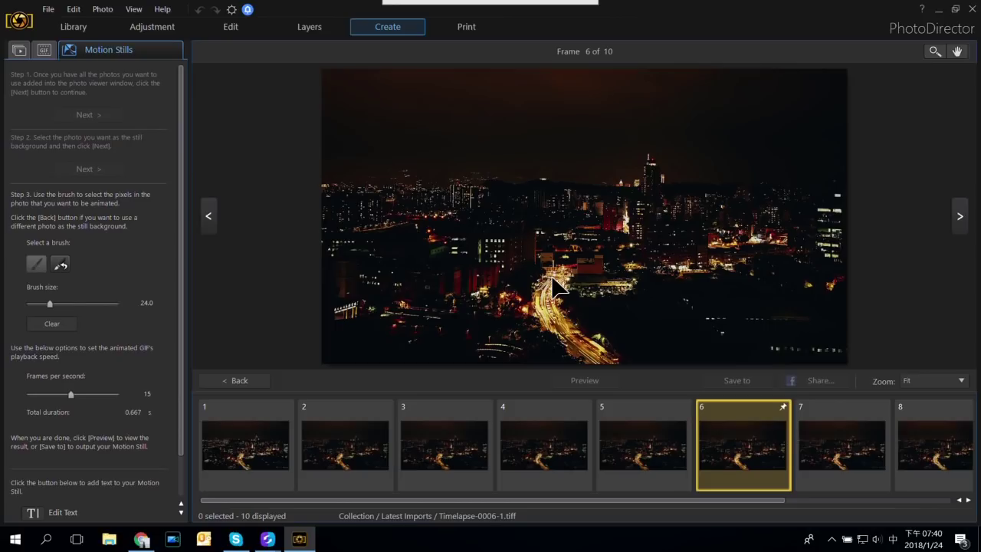
Step: Paint the curving road as the animated area using brush size 24, and preview the motion still at 10 and 15 frames per second
mouse_move(571, 282)
mouse_down()
mouse_move(538, 285)
mouse_move(546, 329)
mouse_move(600, 349)
mouse_move(560, 302)
mouse_move(580, 344)
mouse_move(611, 365)
mouse_move(571, 350)
mouse_move(568, 277)
mouse_up()
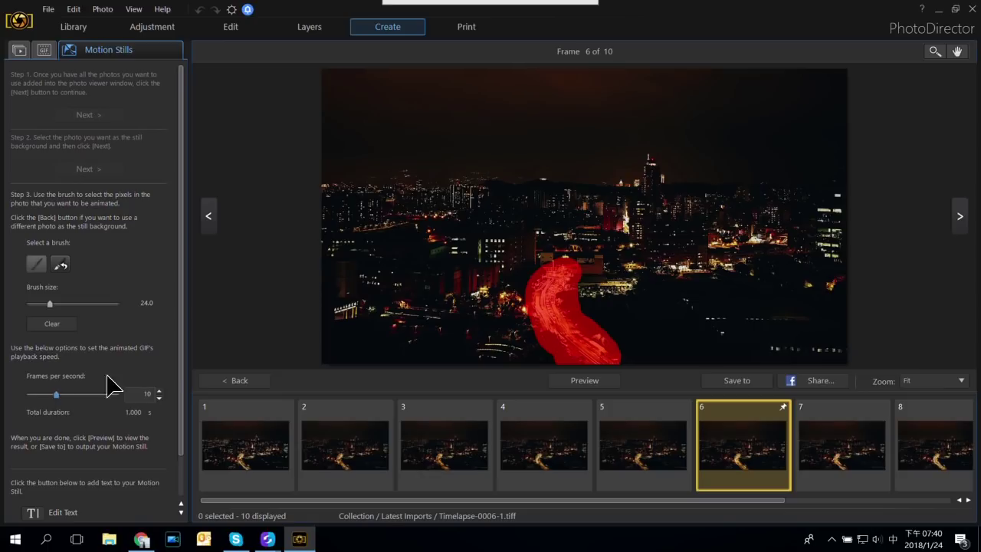
click(585, 380)
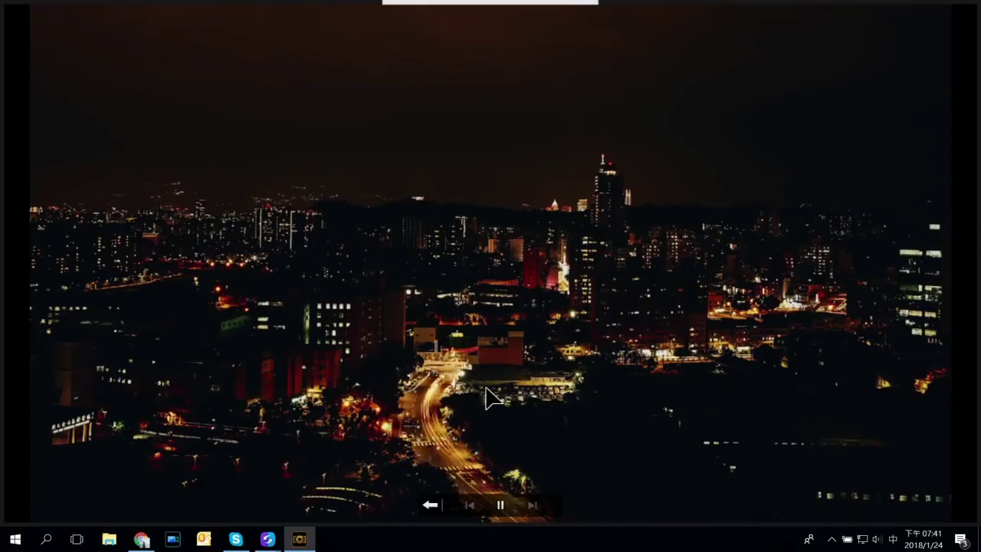
click(429, 505)
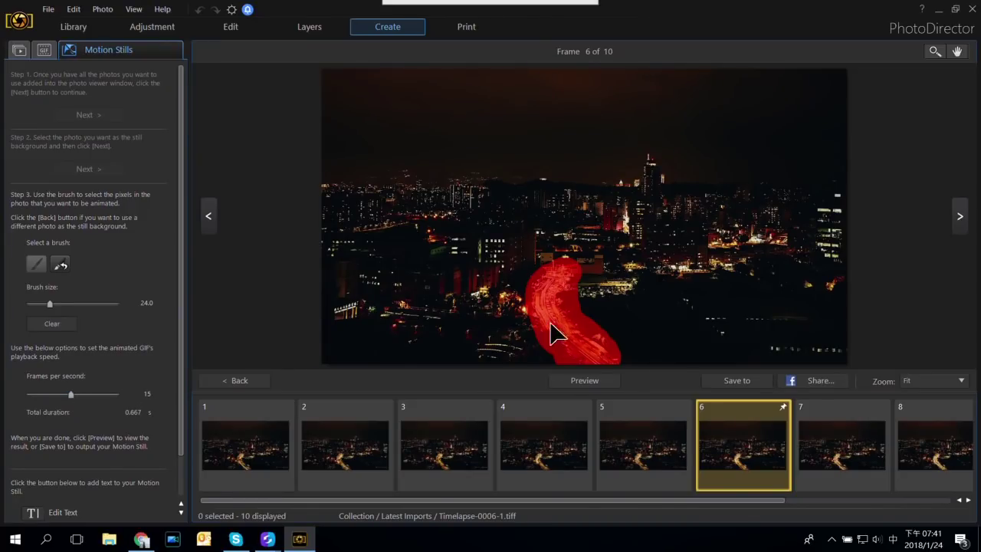
click(584, 381)
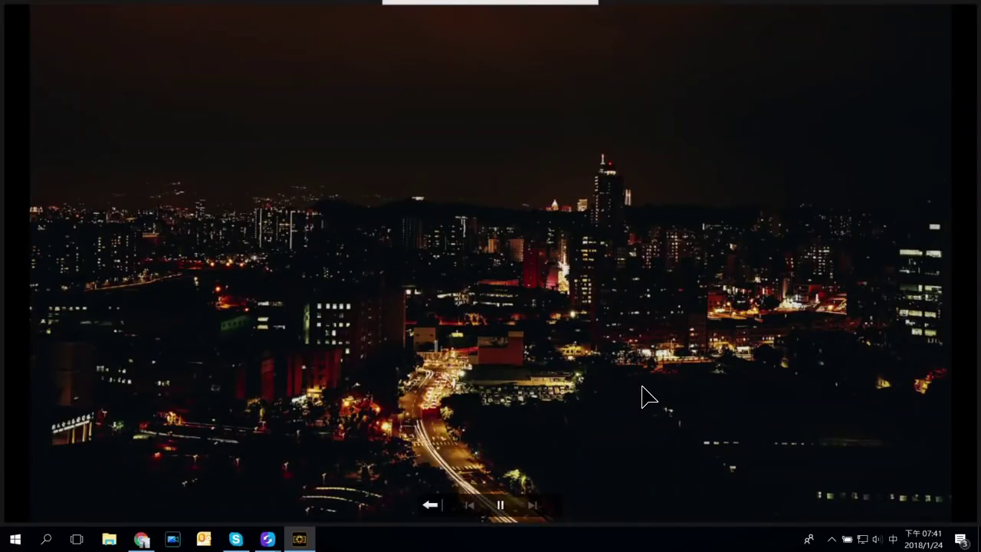
click(430, 504)
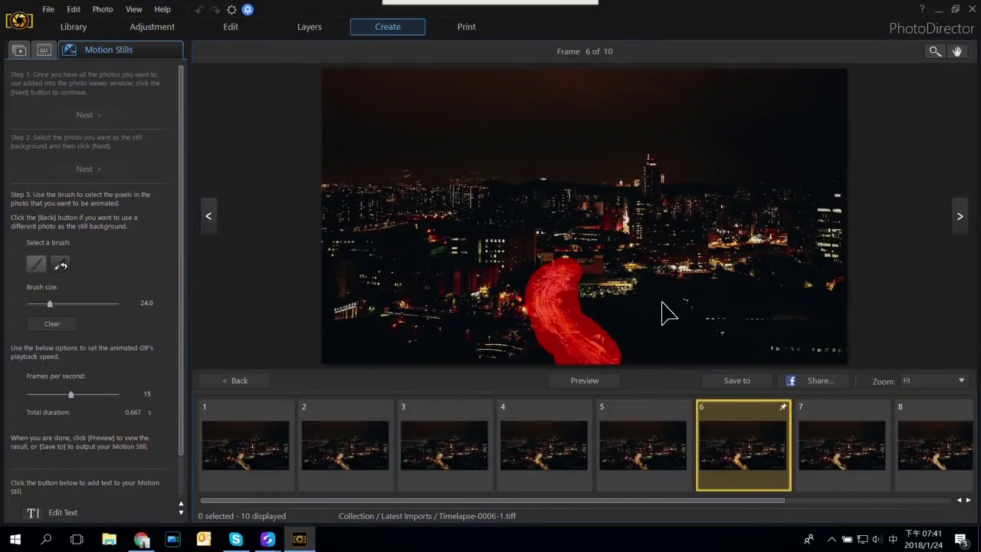
Step: Erase the whole animated area painted over the road
click(61, 264)
mouse_move(567, 264)
mouse_down()
mouse_move(553, 299)
mouse_move(573, 259)
mouse_move(544, 258)
mouse_move(571, 266)
mouse_move(592, 304)
mouse_move(604, 301)
mouse_move(593, 326)
mouse_move(610, 346)
mouse_move(598, 370)
mouse_up()
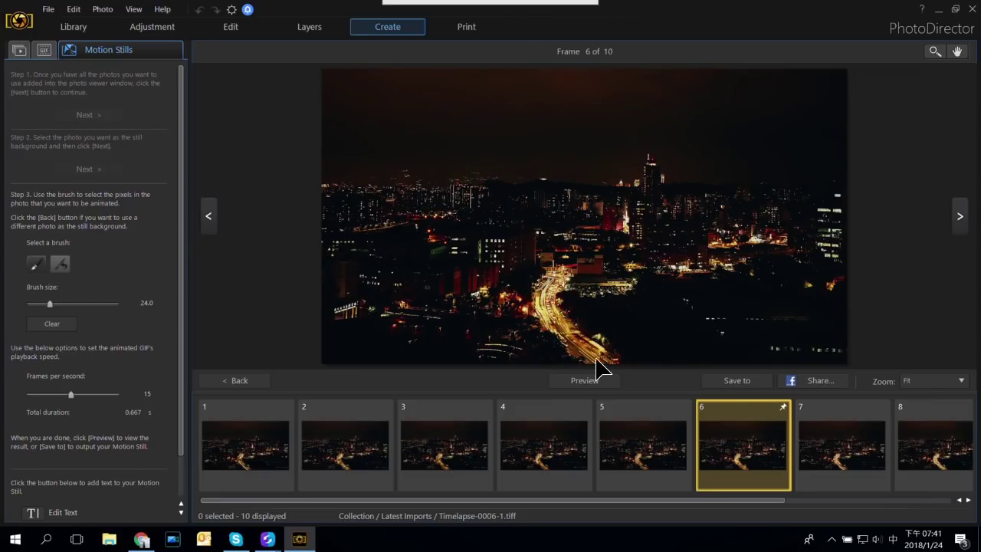
Step: Paint the lit buildings across the photo's left half and the tall tower as animated areas, using brush size 9
click(38, 264)
scroll(618, 203, down, 1)
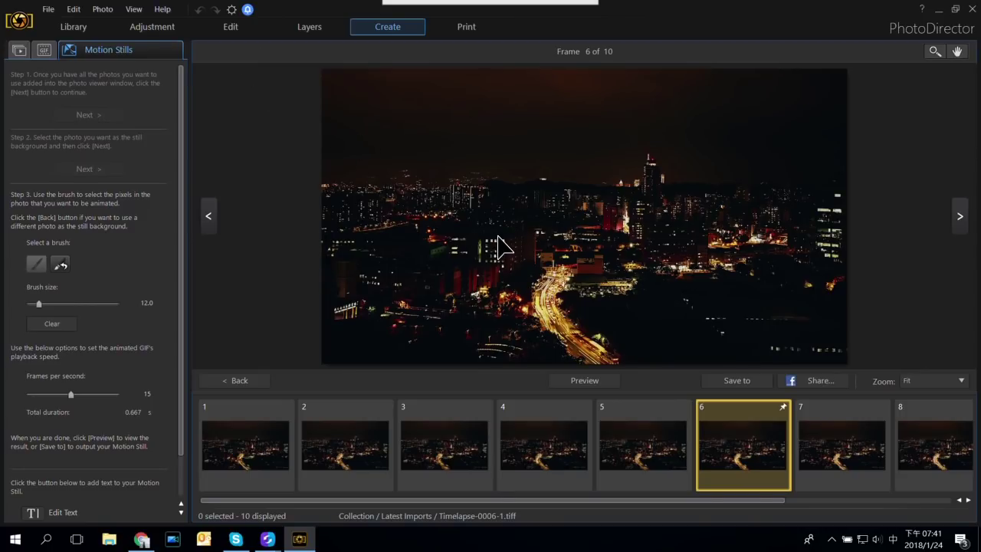
mouse_move(485, 240)
mouse_down()
mouse_move(506, 242)
mouse_move(483, 260)
mouse_move(507, 264)
mouse_up()
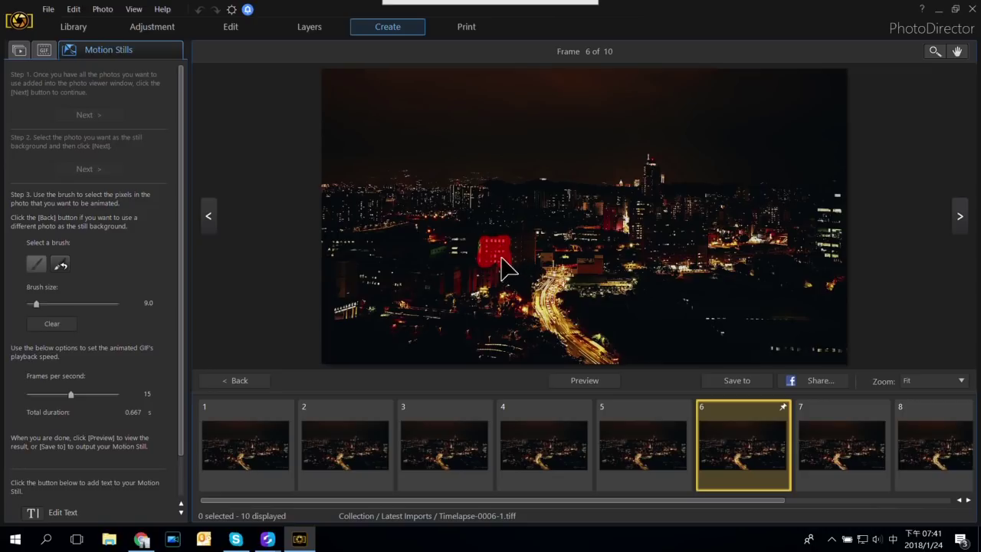
mouse_move(360, 205)
mouse_down()
mouse_move(373, 218)
mouse_move(320, 220)
mouse_up()
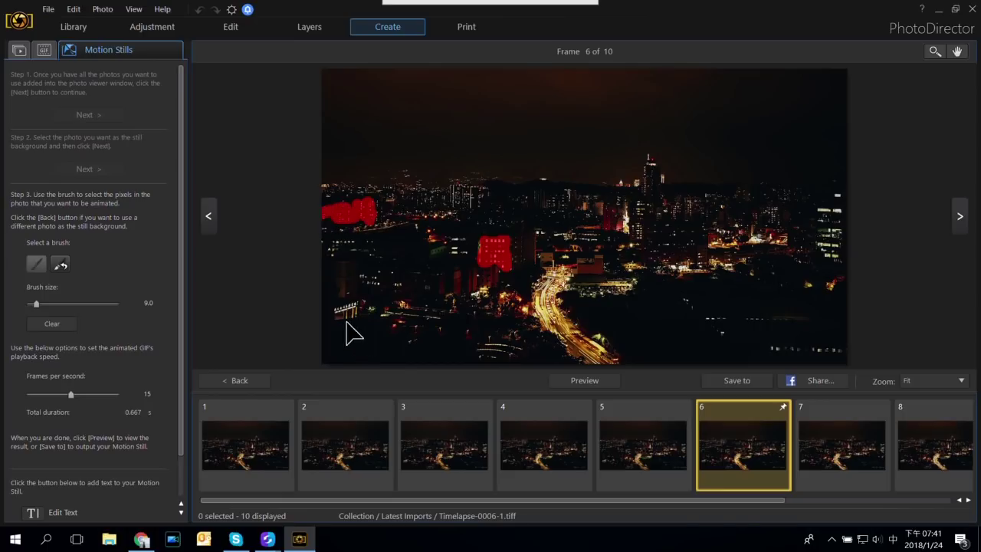
drag(360, 304, 336, 317)
drag(367, 285, 385, 283)
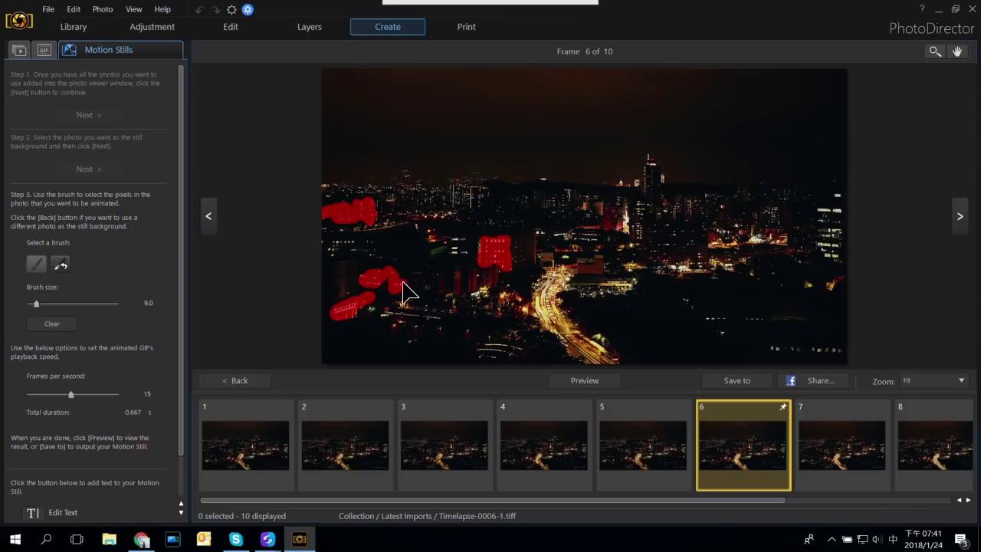
drag(650, 163, 650, 210)
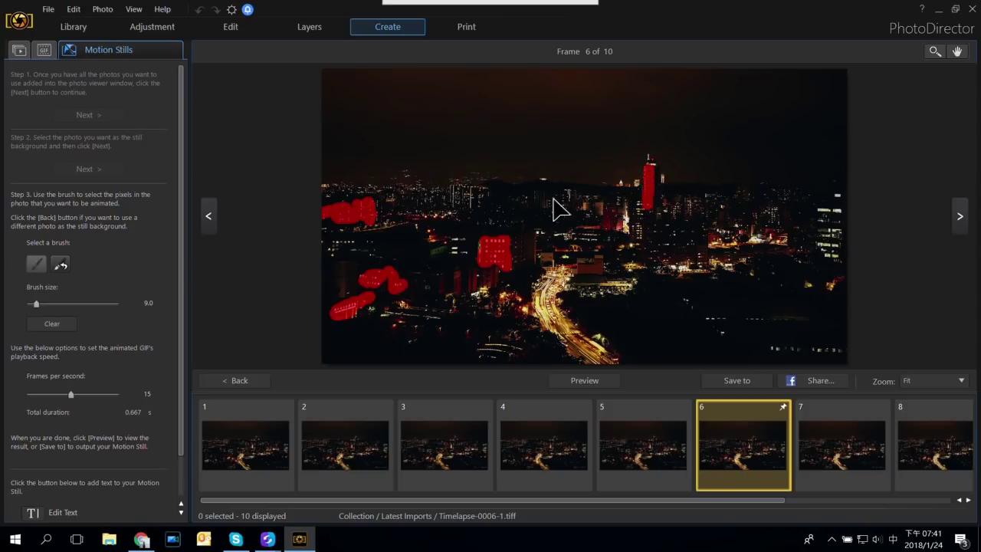
mouse_move(465, 194)
mouse_down()
mouse_move(452, 189)
mouse_move(476, 209)
mouse_move(422, 208)
mouse_move(450, 196)
mouse_up()
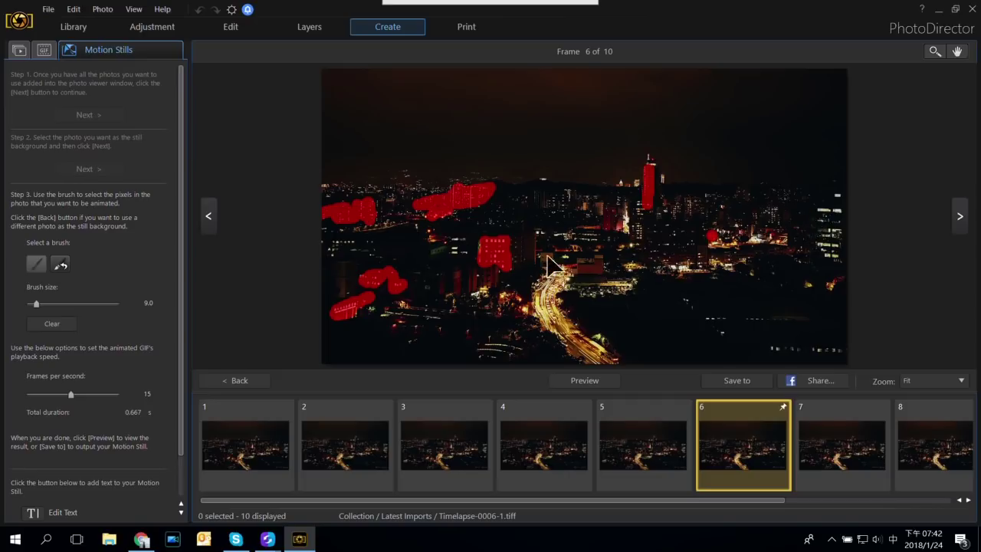
Step: Erase the stray dab beyond the tower, and paint the lit building at the photo's right edge and the small lights near the centre
click(60, 264)
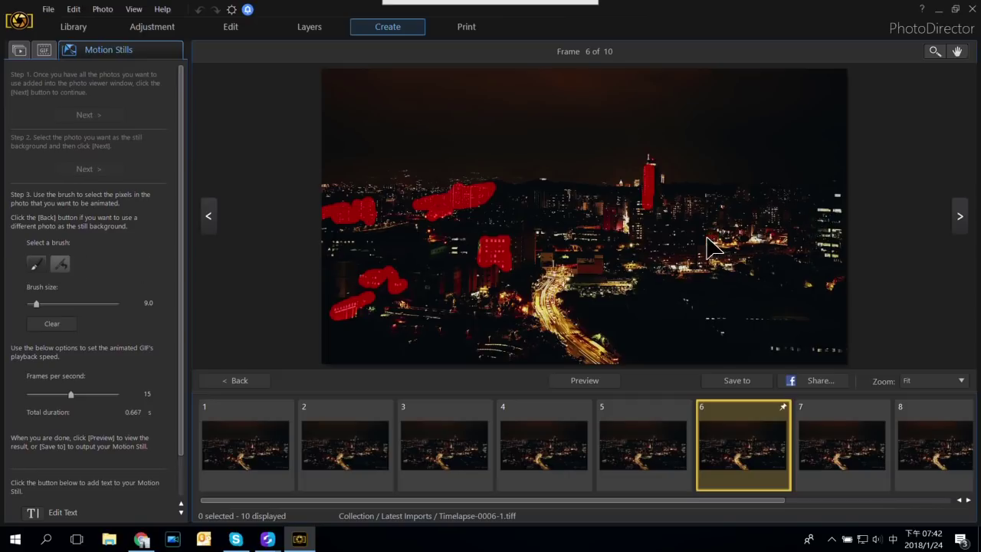
click(36, 264)
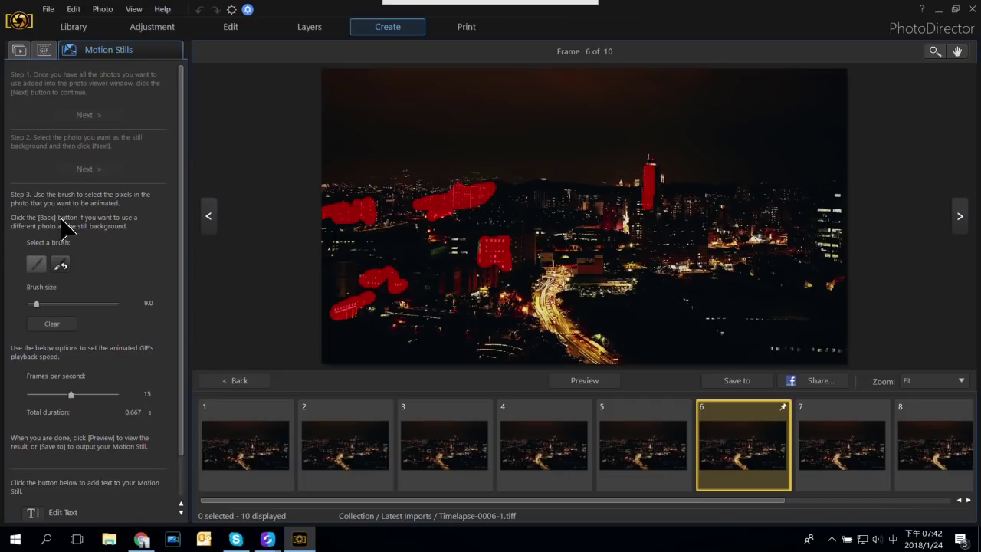
mouse_move(825, 211)
mouse_down()
mouse_move(826, 250)
mouse_move(826, 220)
mouse_move(831, 229)
mouse_move(839, 214)
mouse_move(843, 261)
mouse_up()
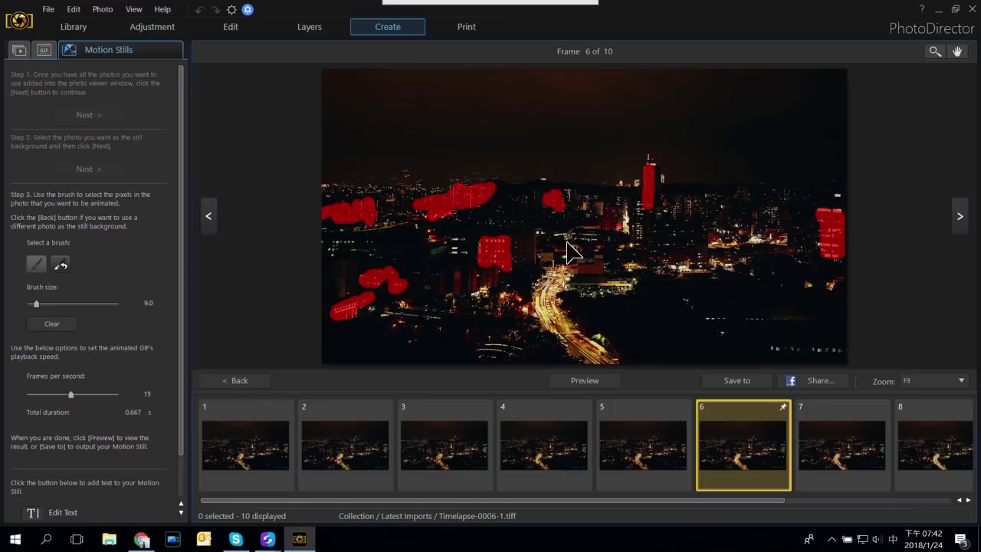
click(563, 230)
Step: Preview the animated building lights, set the playback speed to 10 frames per second, and preview again
click(582, 381)
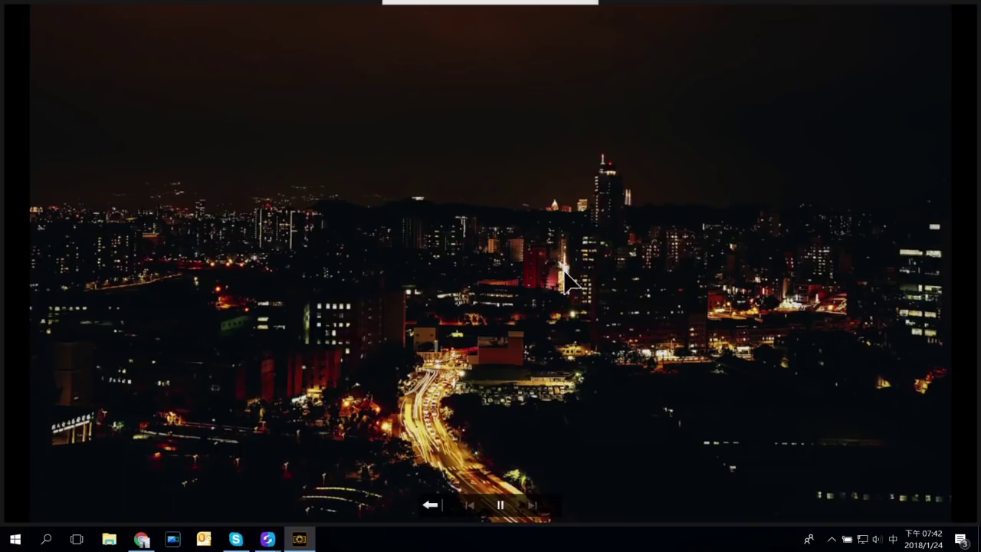
click(431, 506)
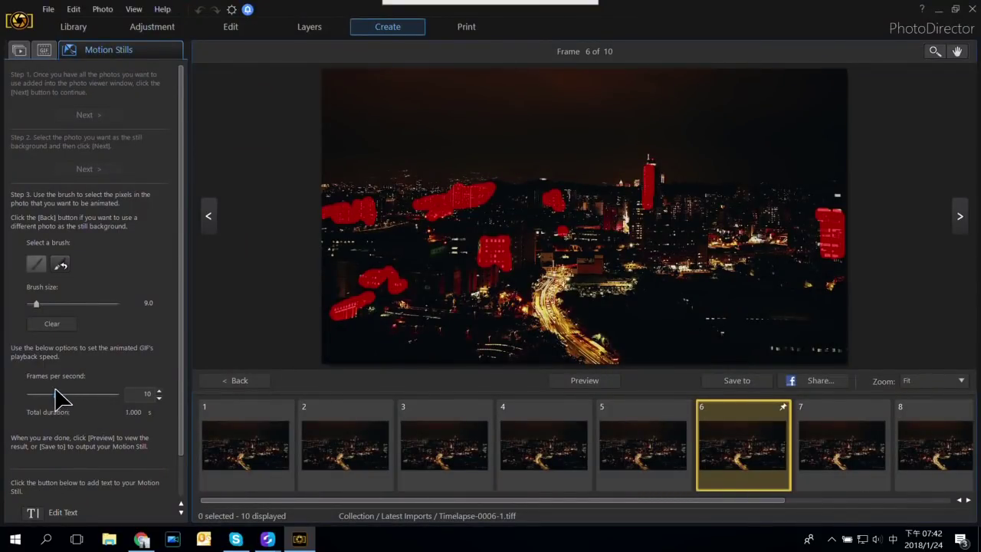
click(611, 378)
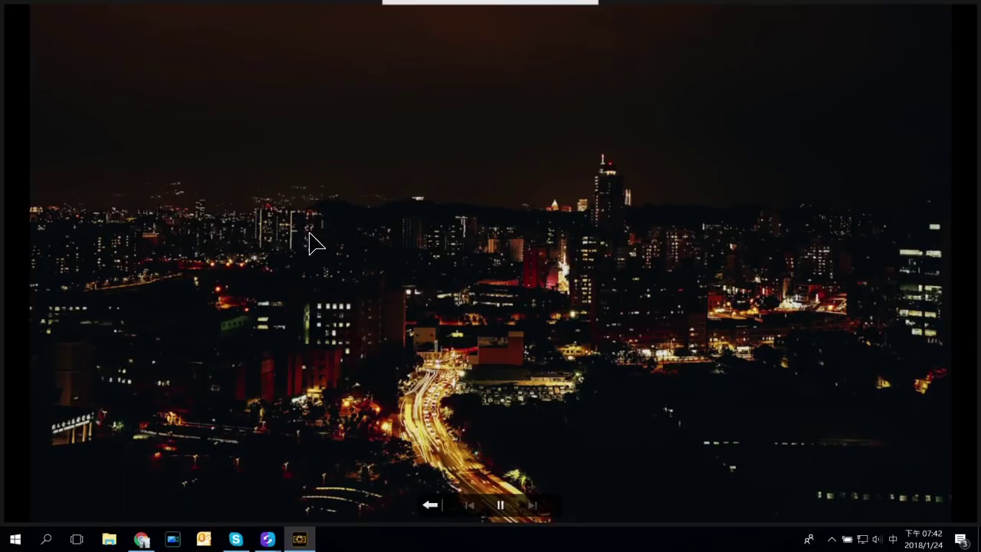
click(431, 504)
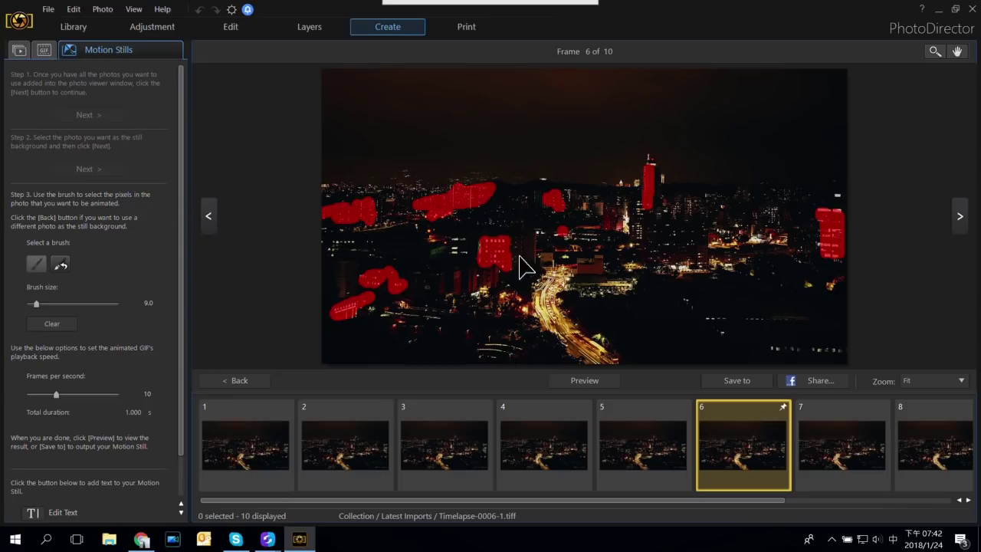
Step: Add the curving road to the animated area using brush size 16, and preview the motion still
scroll(571, 272, up, 4)
mouse_move(565, 276)
mouse_down()
mouse_move(552, 300)
mouse_move(542, 276)
mouse_move(547, 328)
mouse_move(590, 357)
mouse_move(563, 280)
mouse_up()
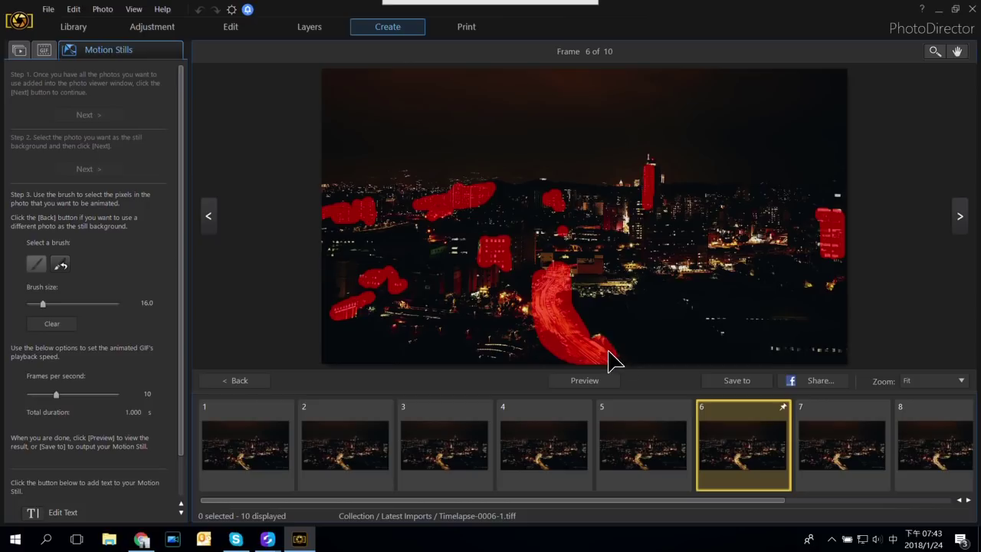
click(584, 381)
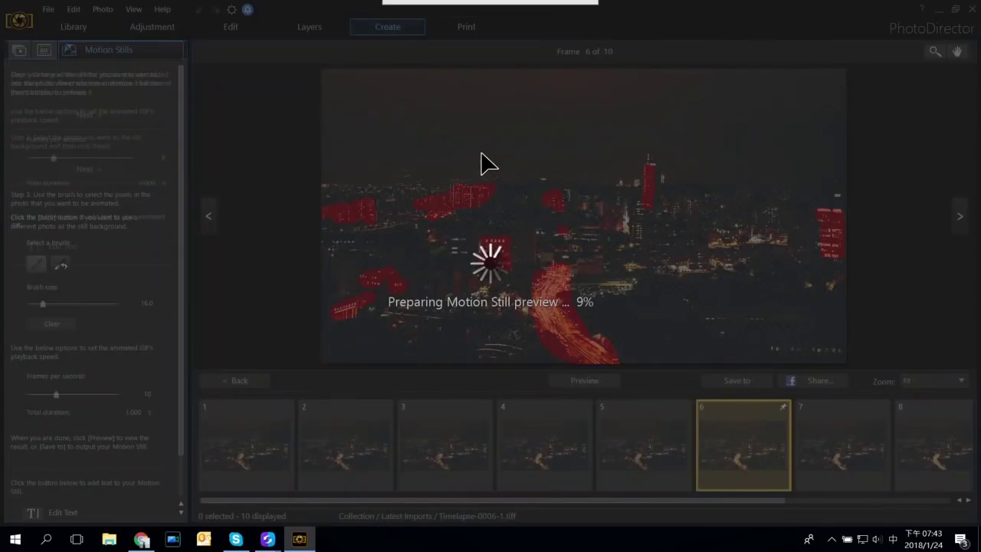